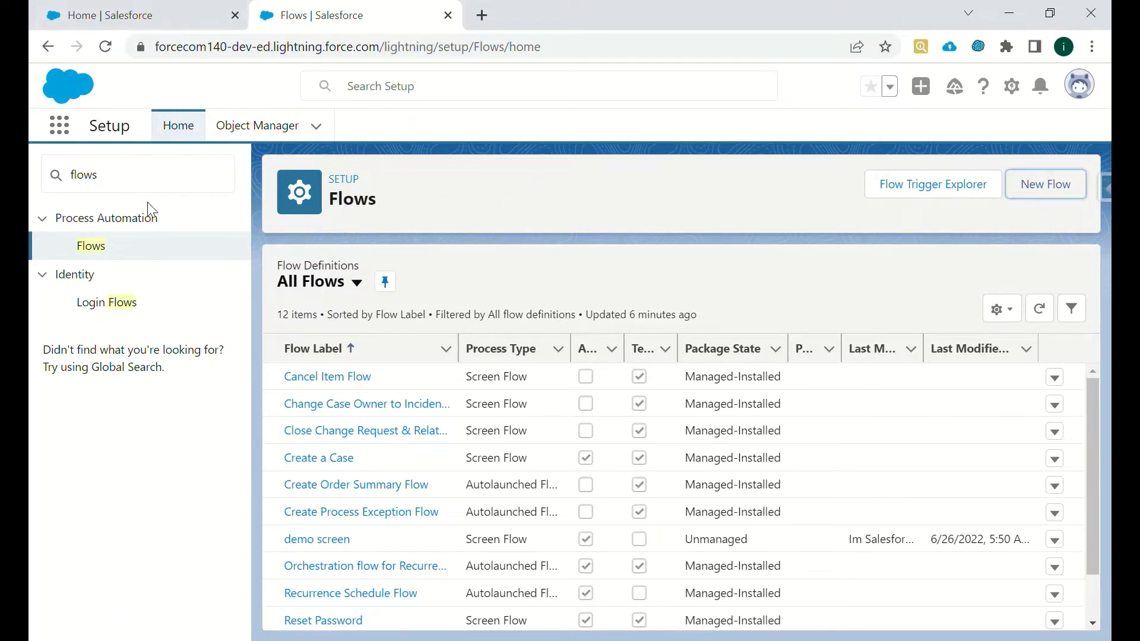
# - Start a new flow and pick Screen Flow as its type in the New Flow dialog
pyautogui.click(127, 177)
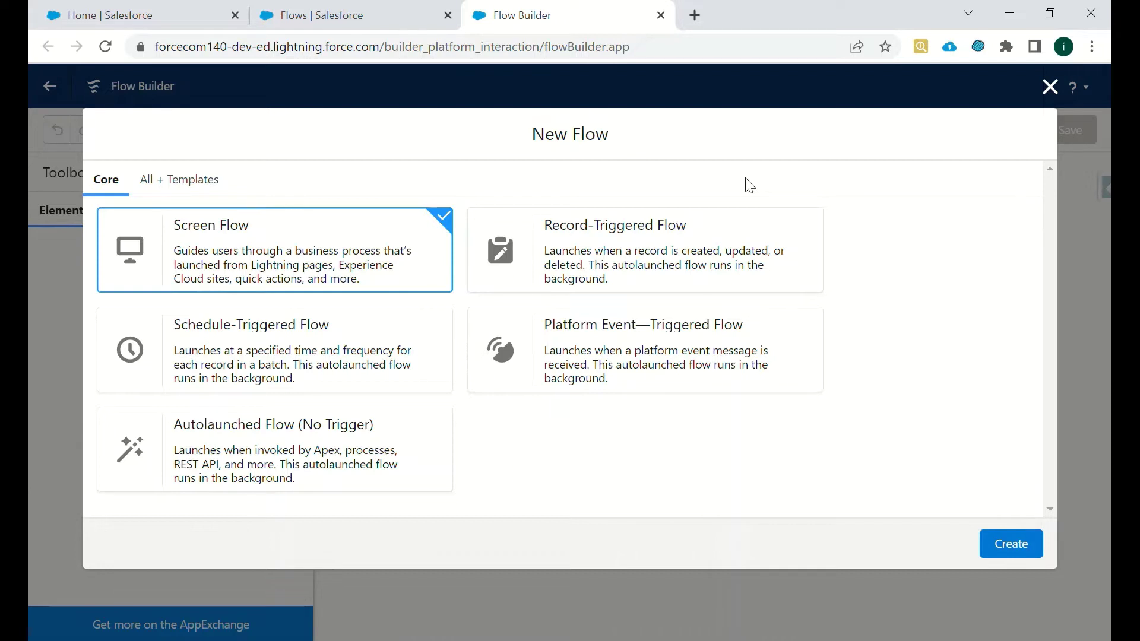
pyautogui.click(543, 274)
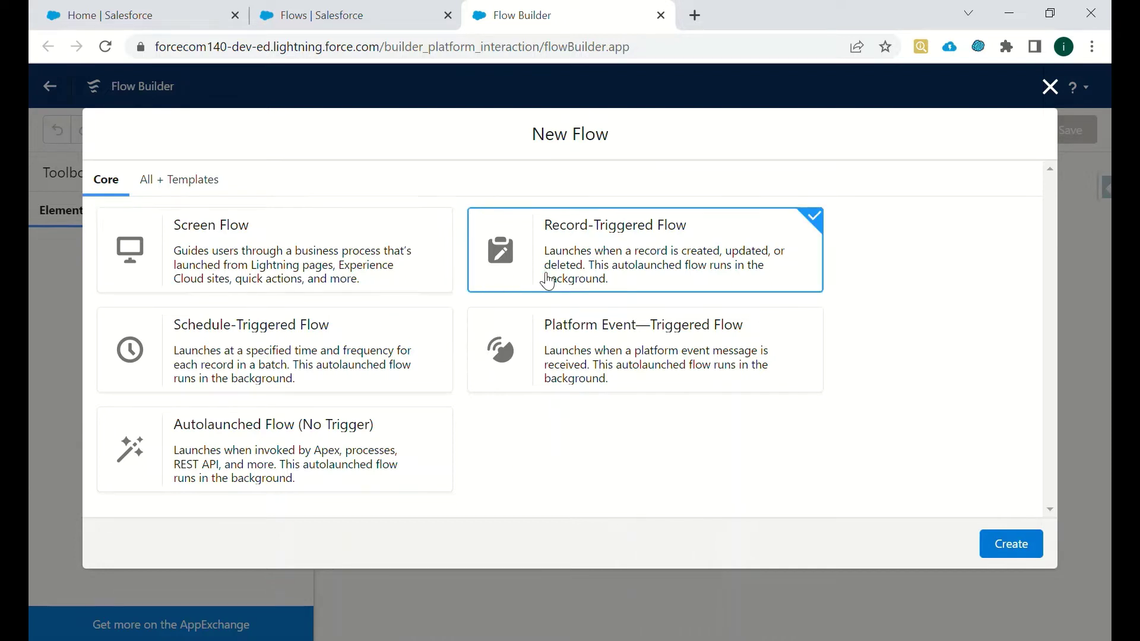
pyautogui.click(306, 272)
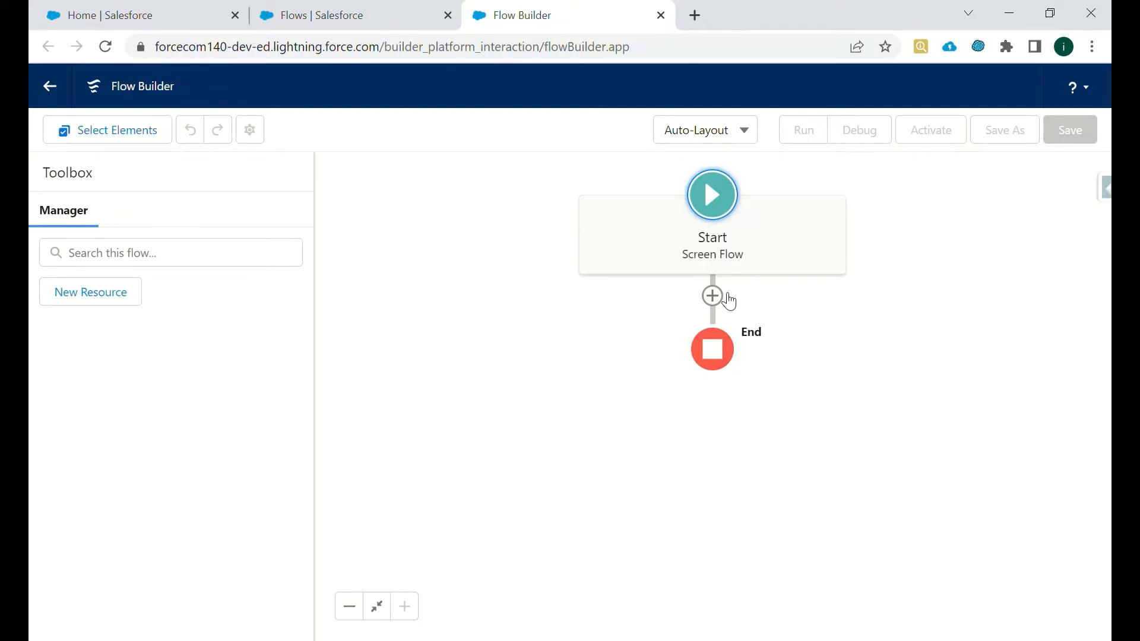
# - Bring up the Add Element menu between Start and End and browse its element types
pyautogui.click(714, 297)
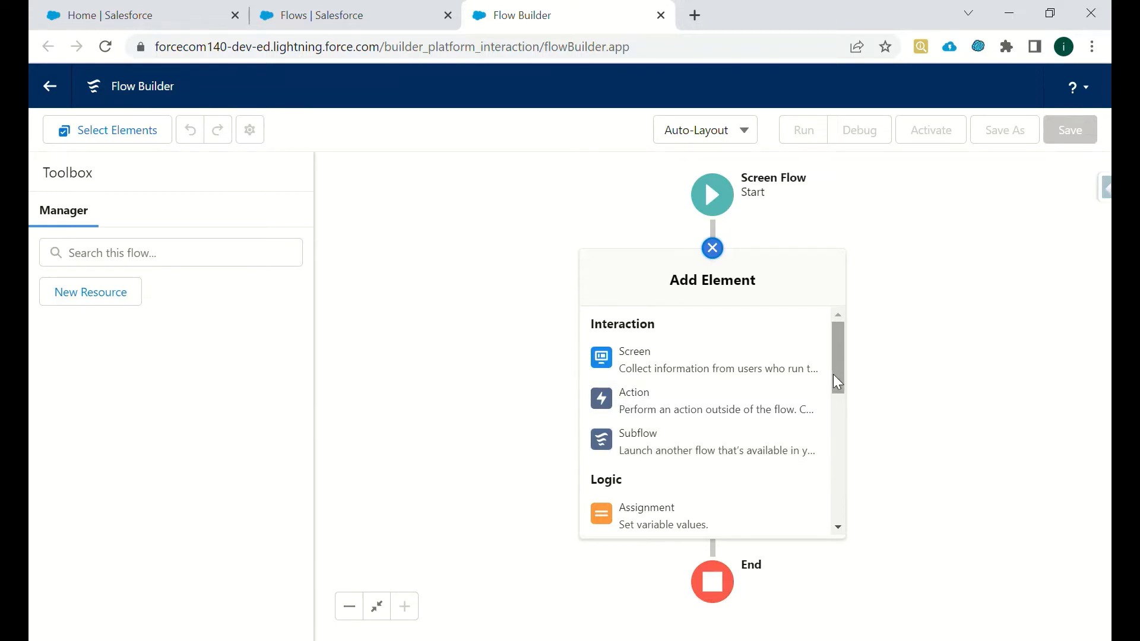
pyautogui.moveTo(835, 372); pyautogui.dragTo(837, 416)
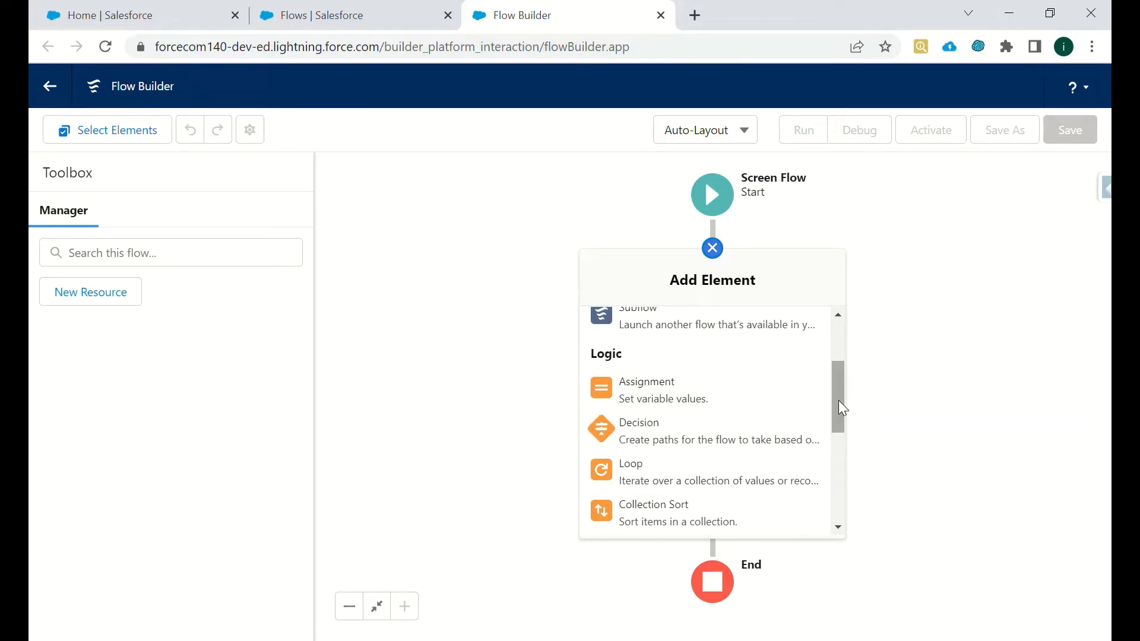
pyautogui.moveTo(839, 408); pyautogui.dragTo(834, 350)
pyautogui.scroll(-2, 842, 461)
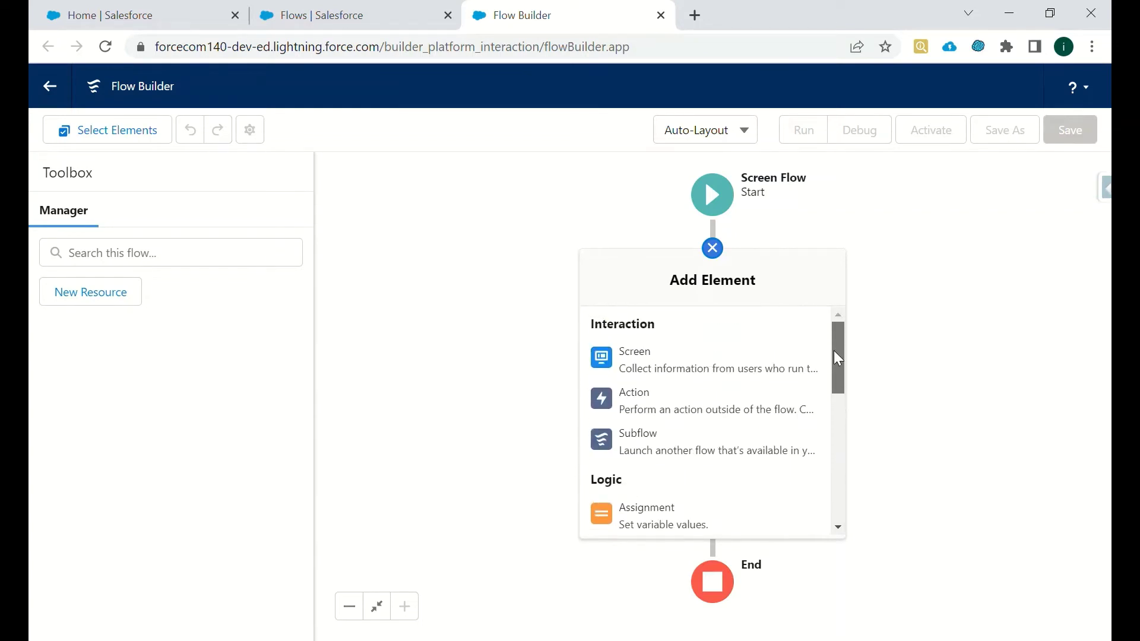
# - Add a Screen element labelled 'Contact creation screen'
pyautogui.click(652, 369)
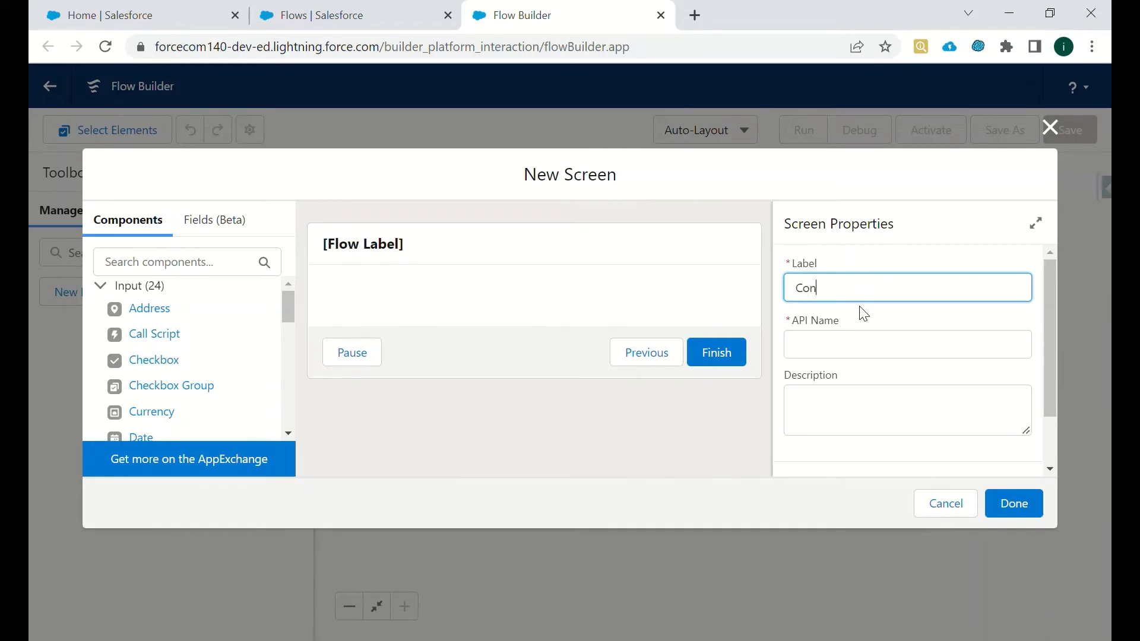
pyautogui.write('Contact creation screen')
pyautogui.click(911, 242)
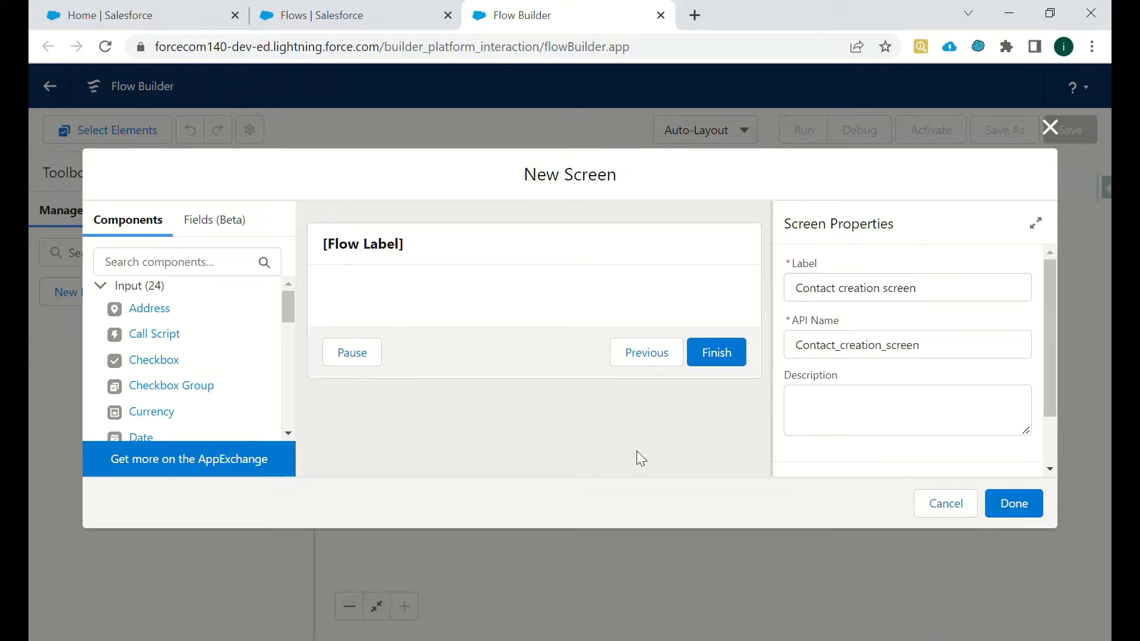
pyautogui.click(386, 251)
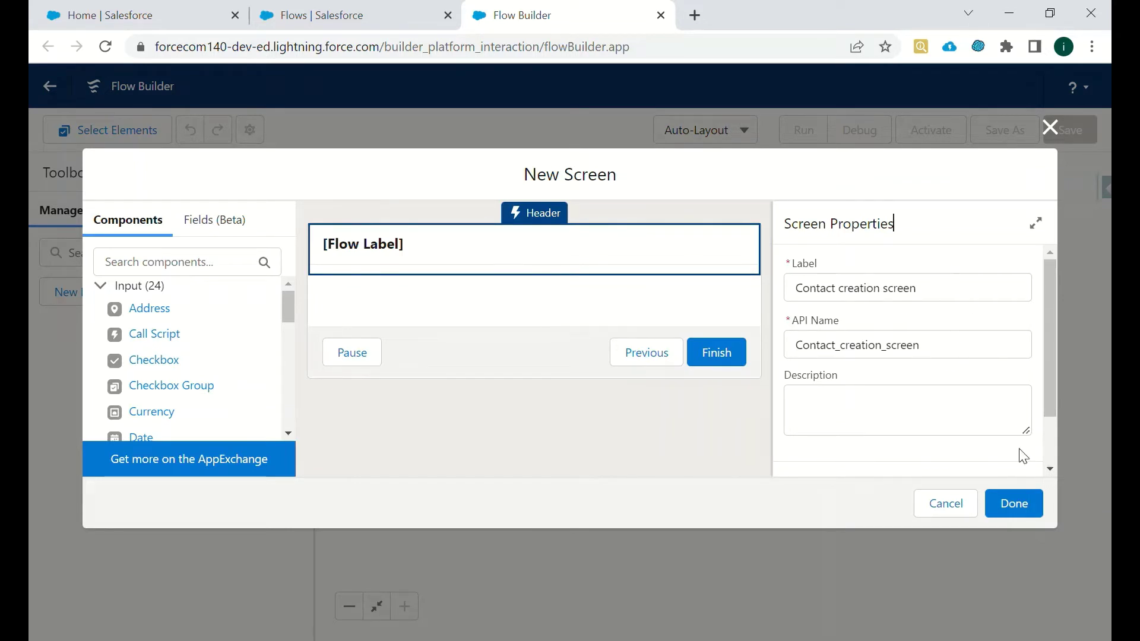
# - Place a Text input on the screen, label it First Name, and make it required
pyautogui.click(179, 274)
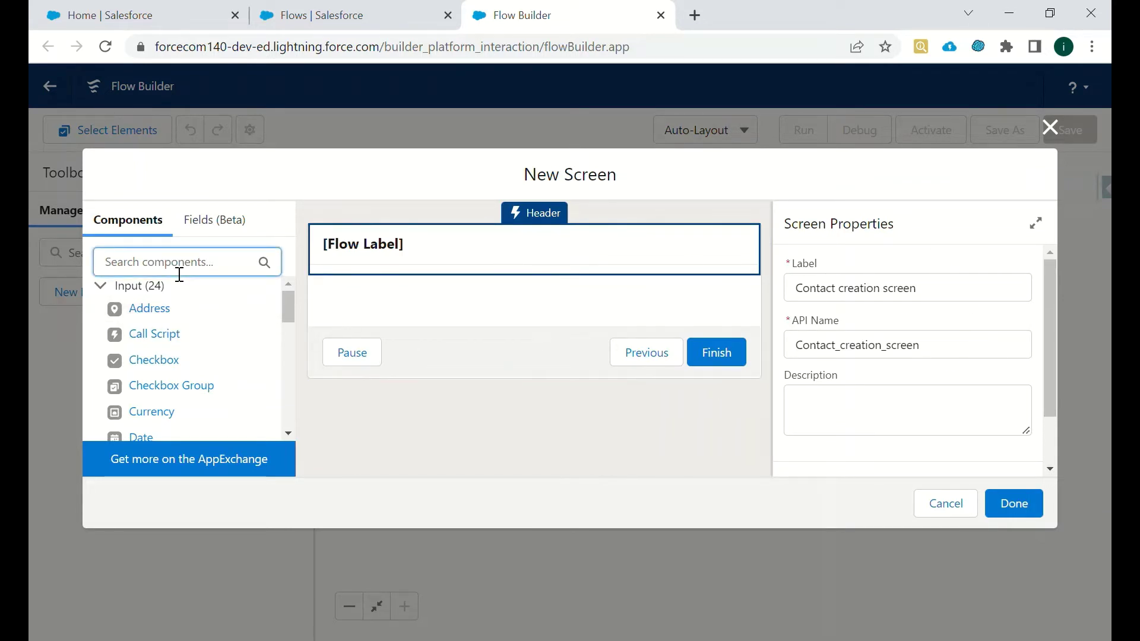
pyautogui.write('text')
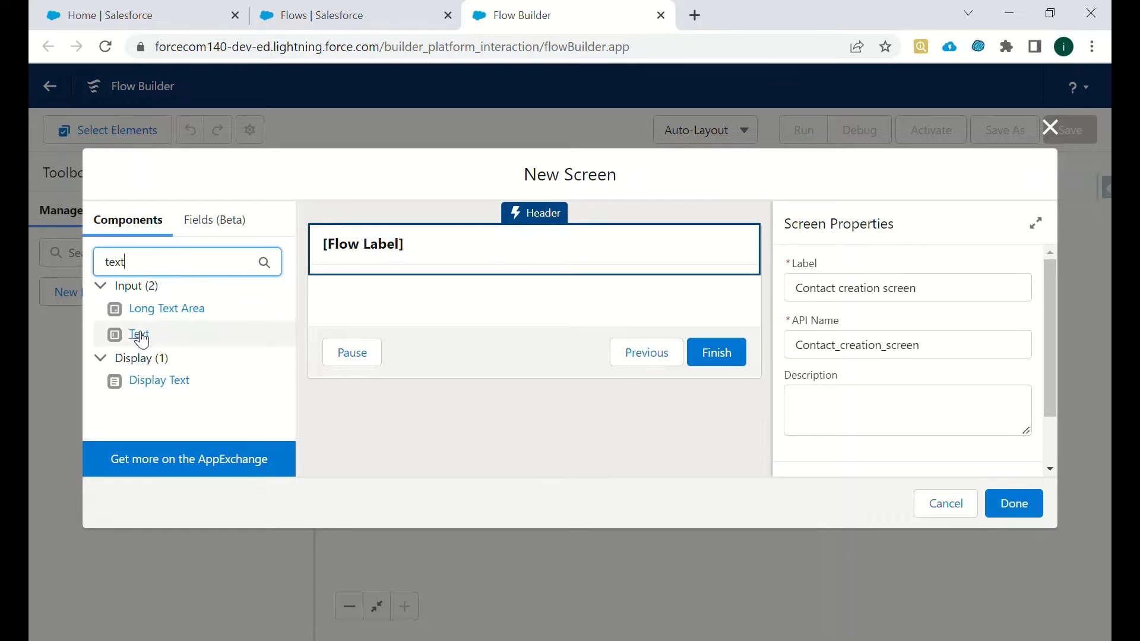
pyautogui.moveTo(140, 333); pyautogui.dragTo(445, 309)
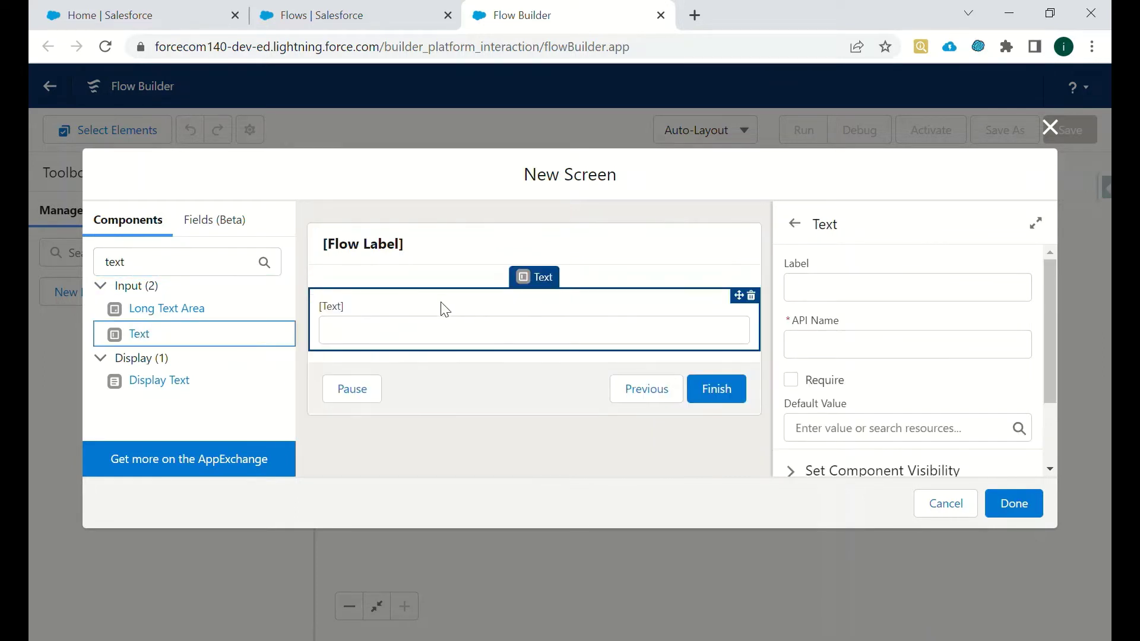
pyautogui.click(839, 284)
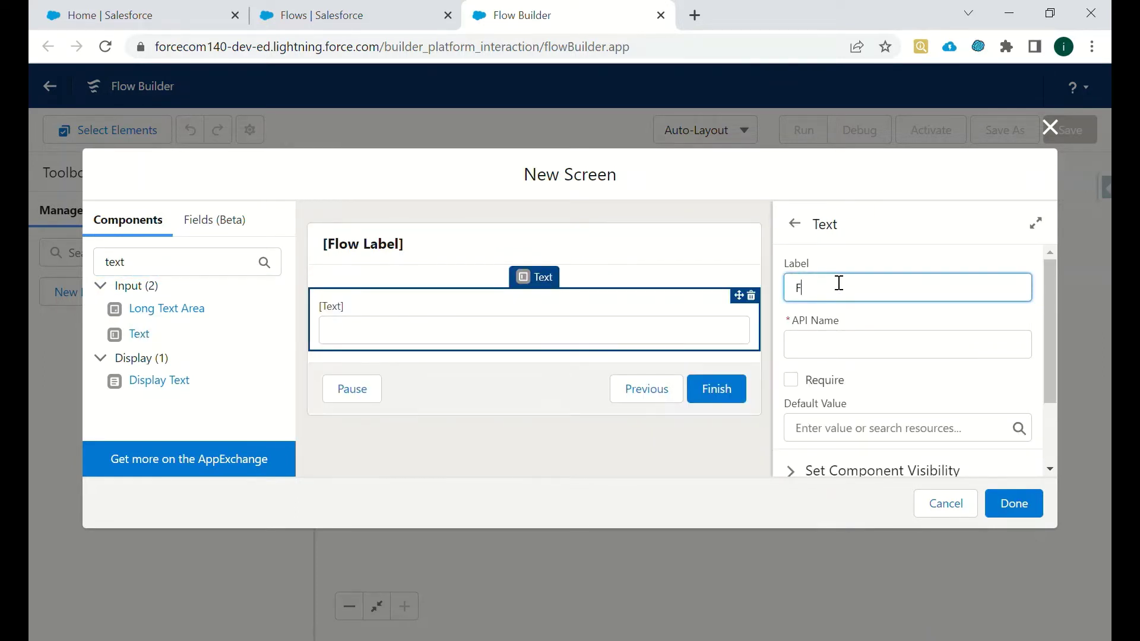
pyautogui.write('First')
pyautogui.press('BackSpace')
pyautogui.press('BackSpace')
pyautogui.press('BackSpace')
pyautogui.press('BackSpace')
pyautogui.press('BackSpace')
pyautogui.press('BackSpace')
pyautogui.write('N')
pyautogui.write(' Nam')
pyautogui.write('e')
pyautogui.click(891, 242)
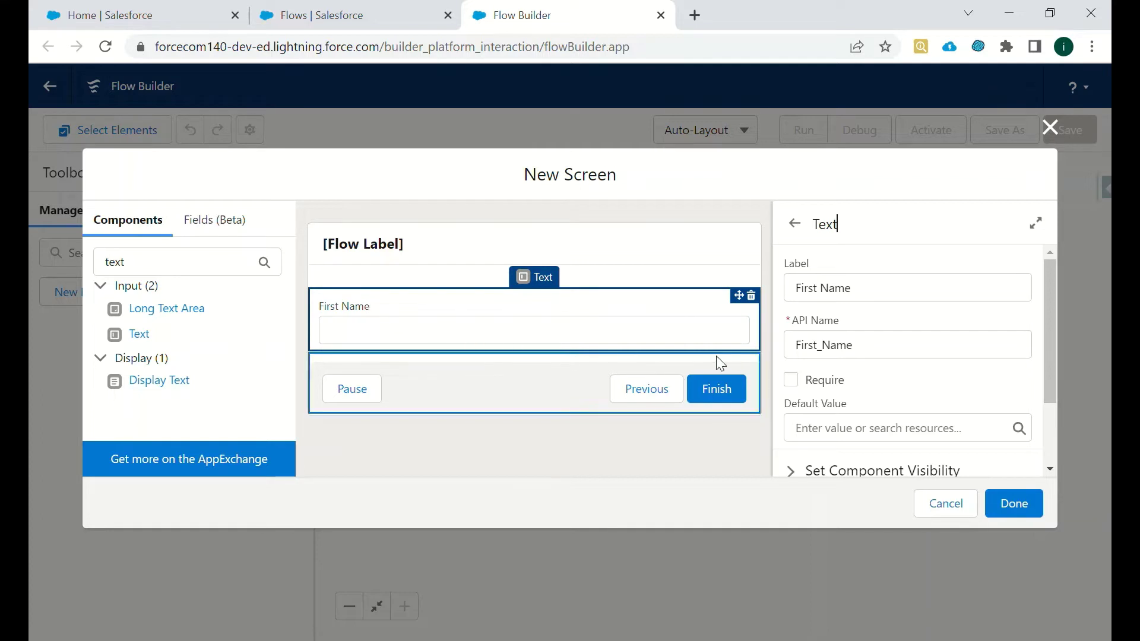
pyautogui.click(792, 381)
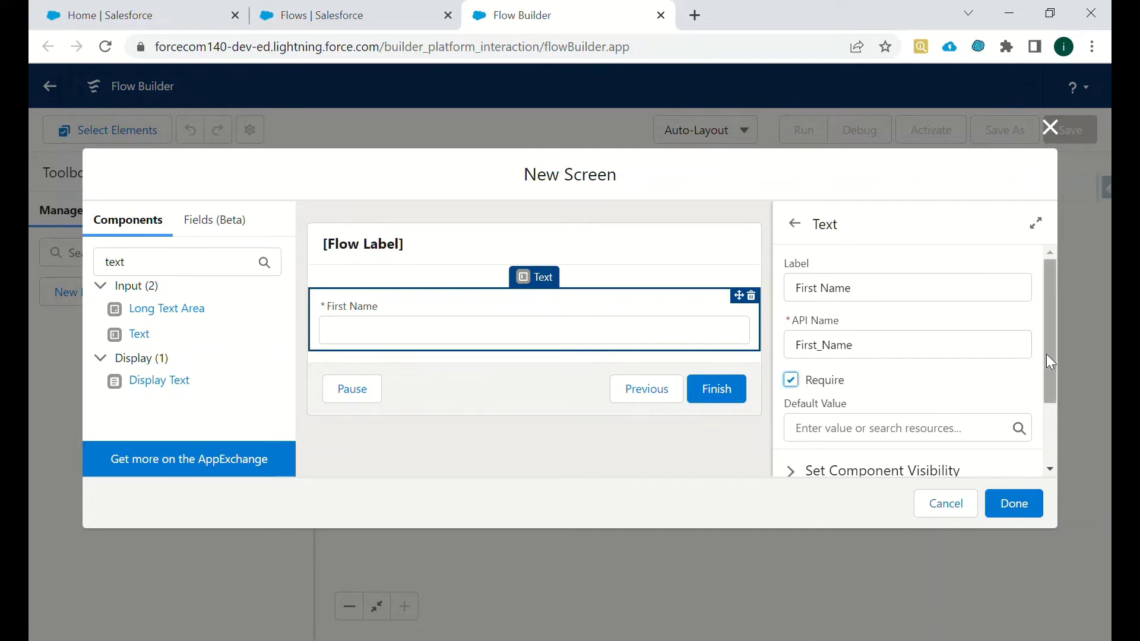
pyautogui.scroll(-1, 1048, 362)
pyautogui.scroll(-1, 1049, 375)
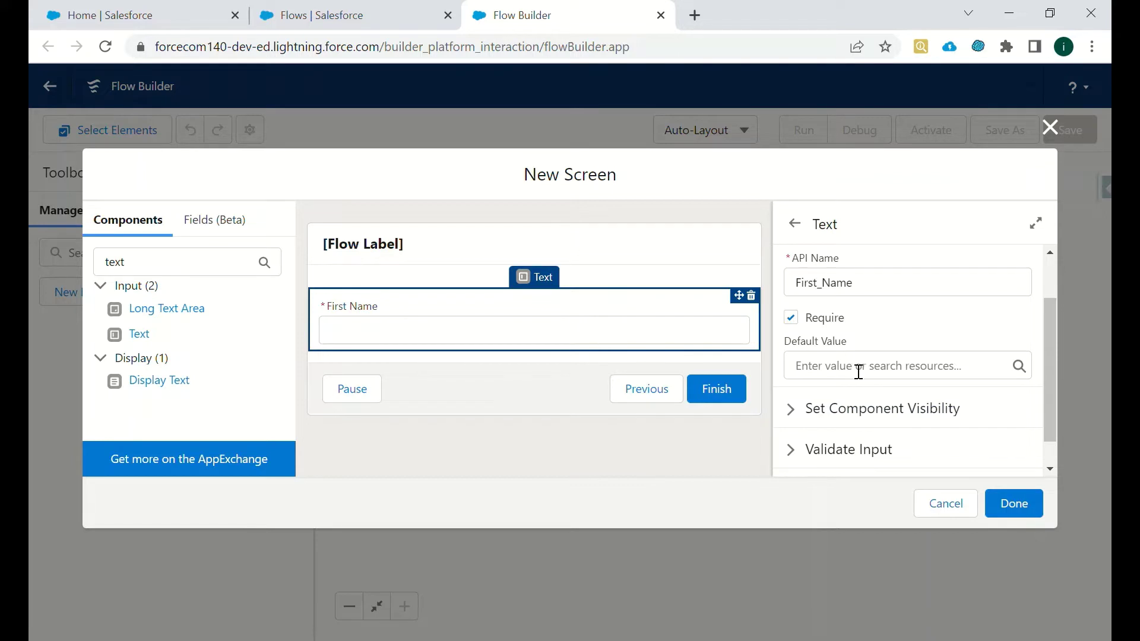
# - Try a display condition on First Name, then revert its visibility to always display
pyautogui.scroll(-1, 1048, 365)
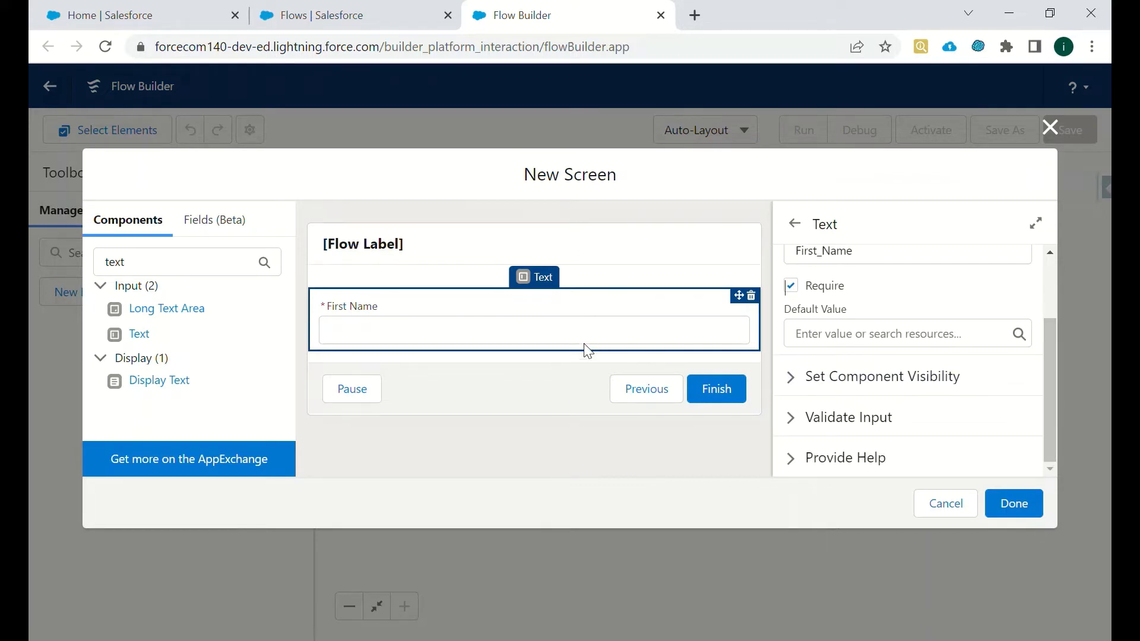
pyautogui.click(808, 377)
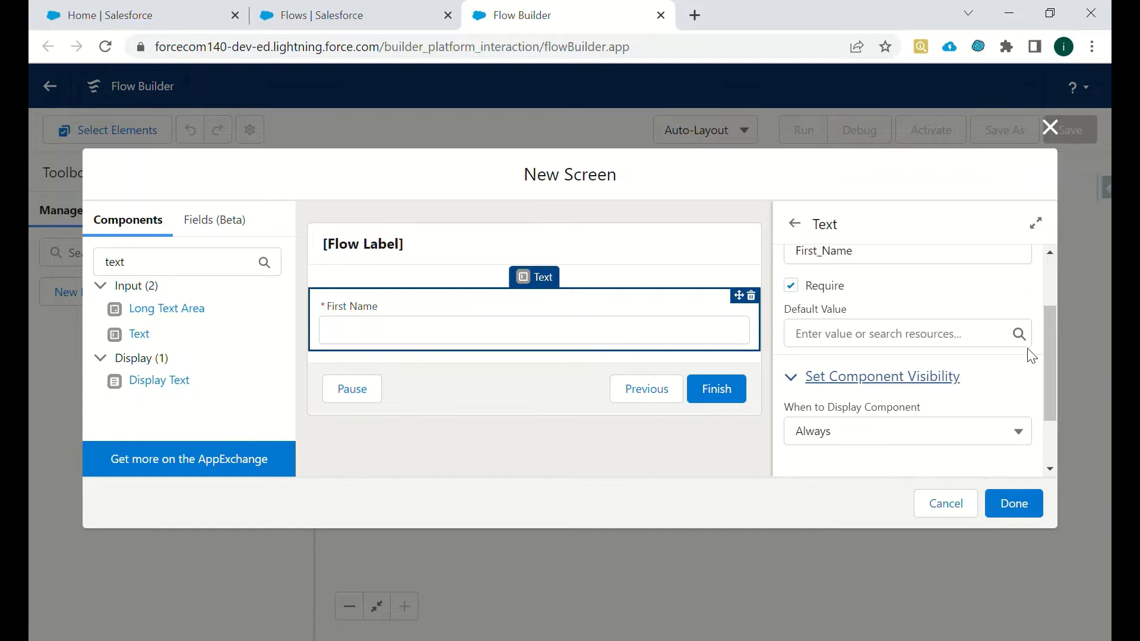
pyautogui.scroll(-2, 1050, 340)
pyautogui.click(980, 369)
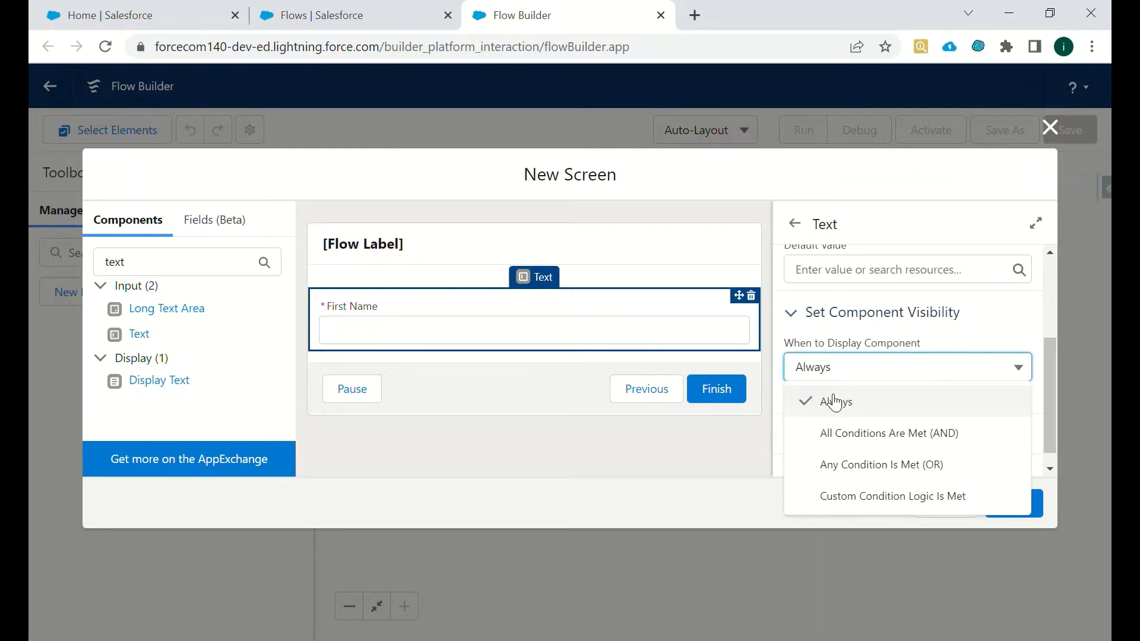
pyautogui.click(862, 431)
pyautogui.click(852, 367)
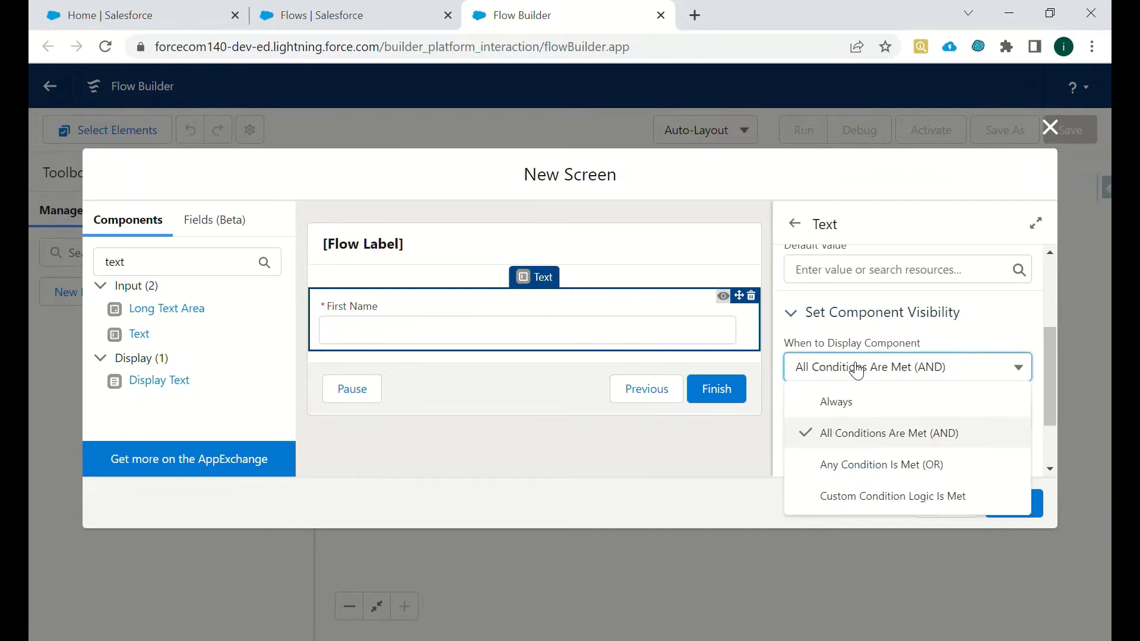
pyautogui.click(863, 404)
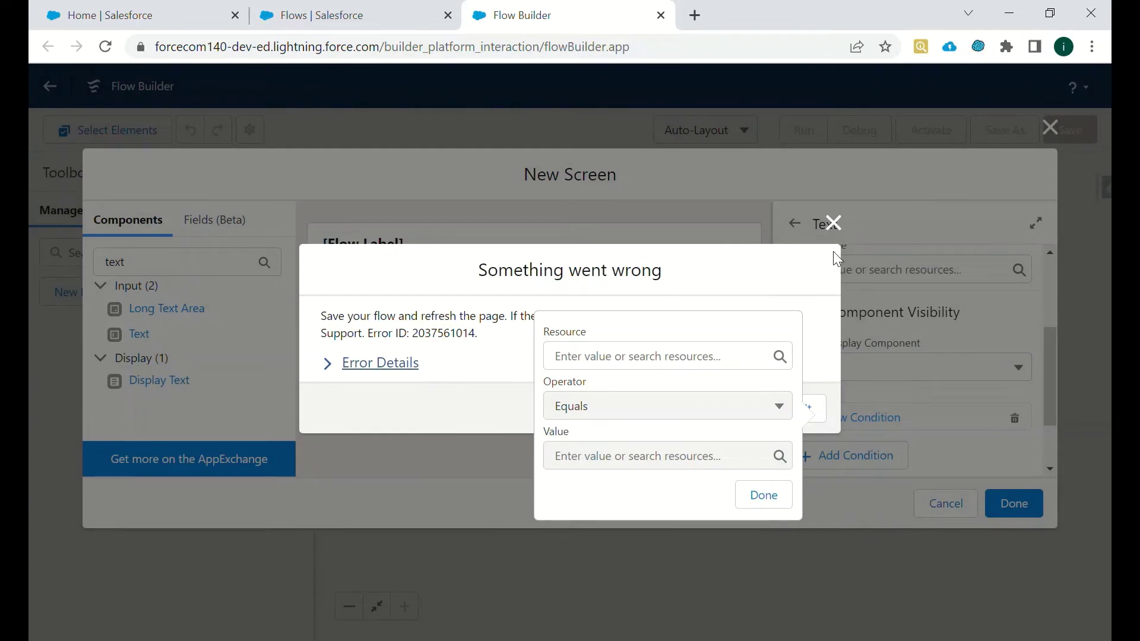
pyautogui.click(834, 224)
pyautogui.click(809, 314)
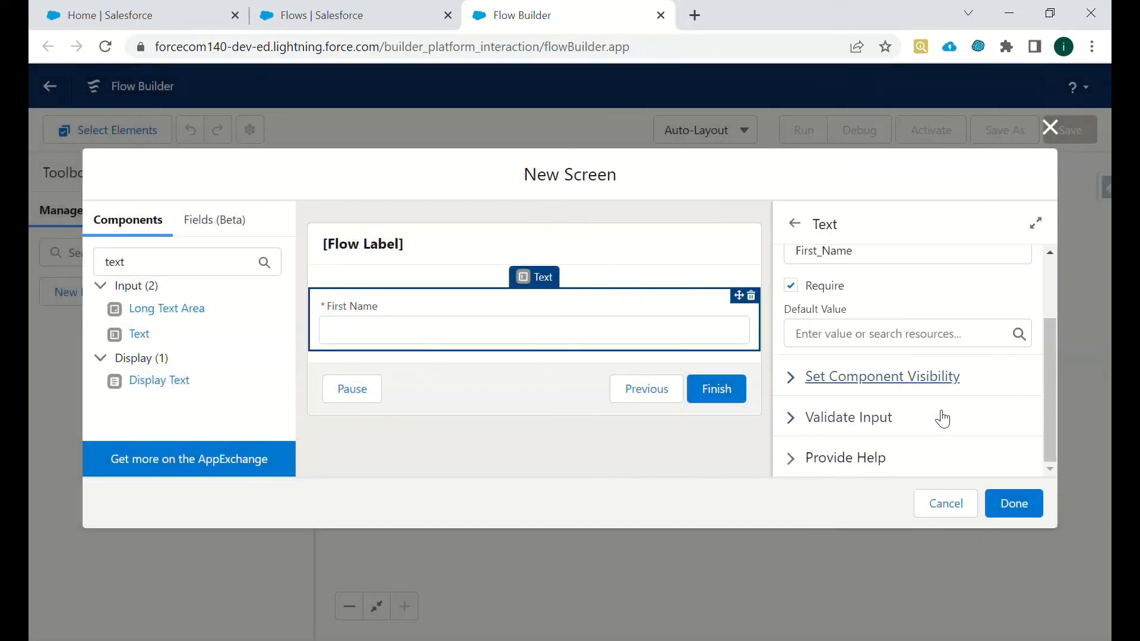
# - Review First Name's validation and help settings, then add a second Text input below it
pyautogui.click(790, 417)
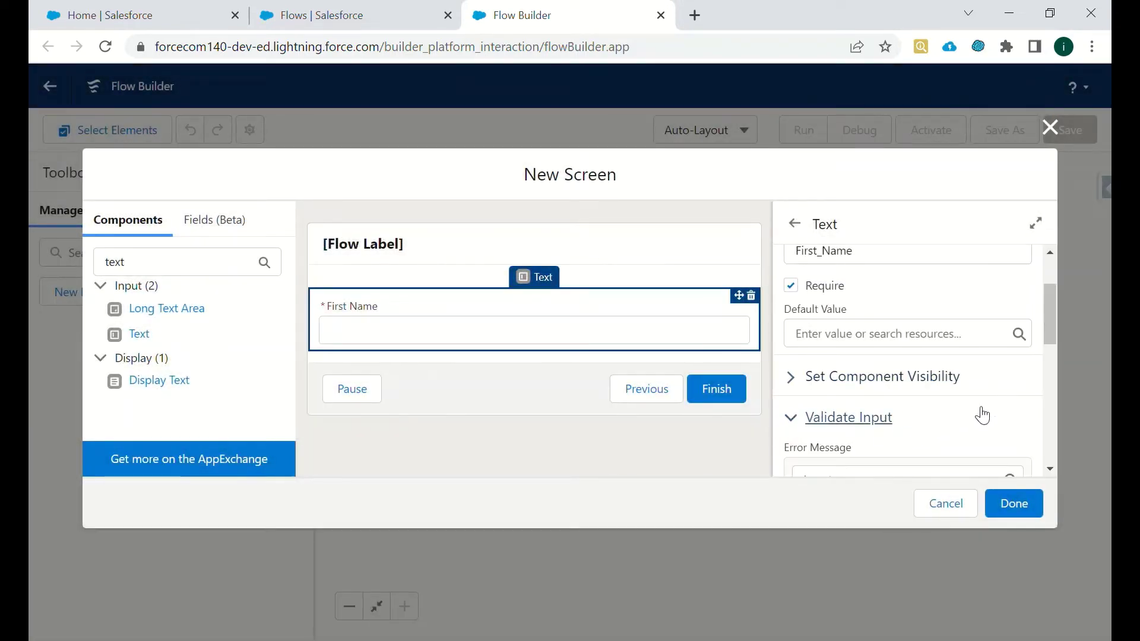
pyautogui.scroll(-3, 1043, 332)
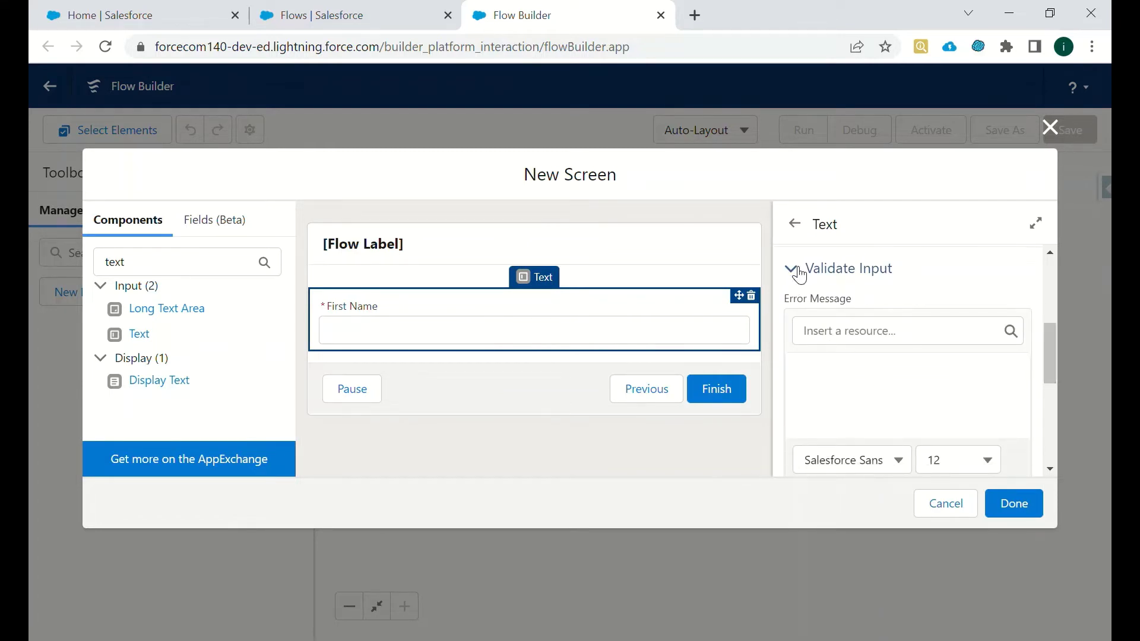
pyautogui.click(800, 276)
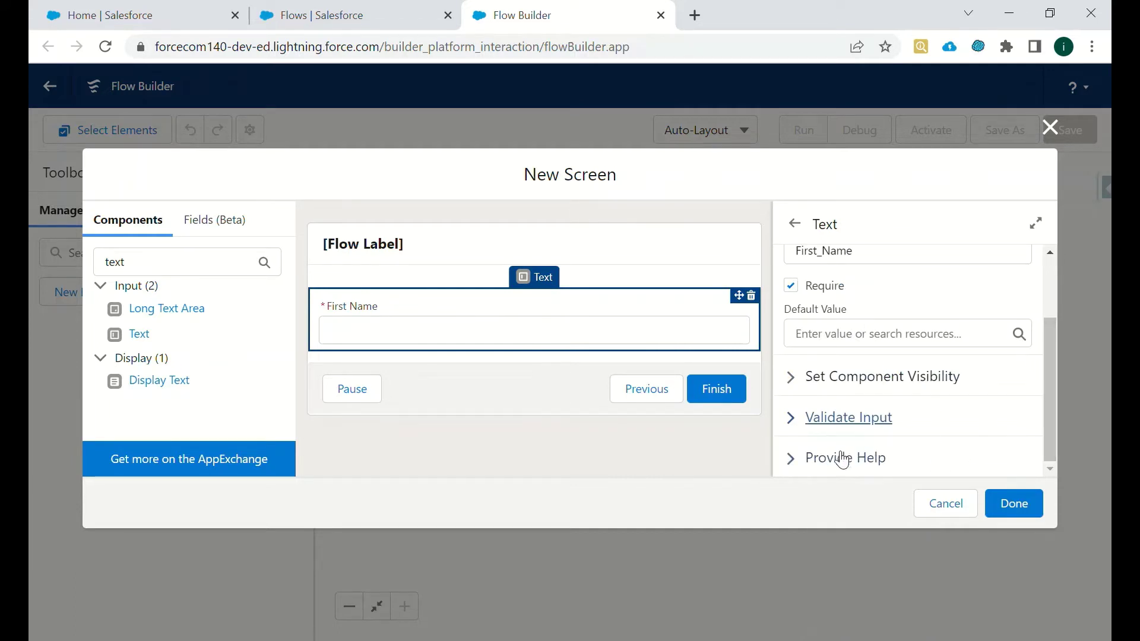
pyautogui.click(791, 459)
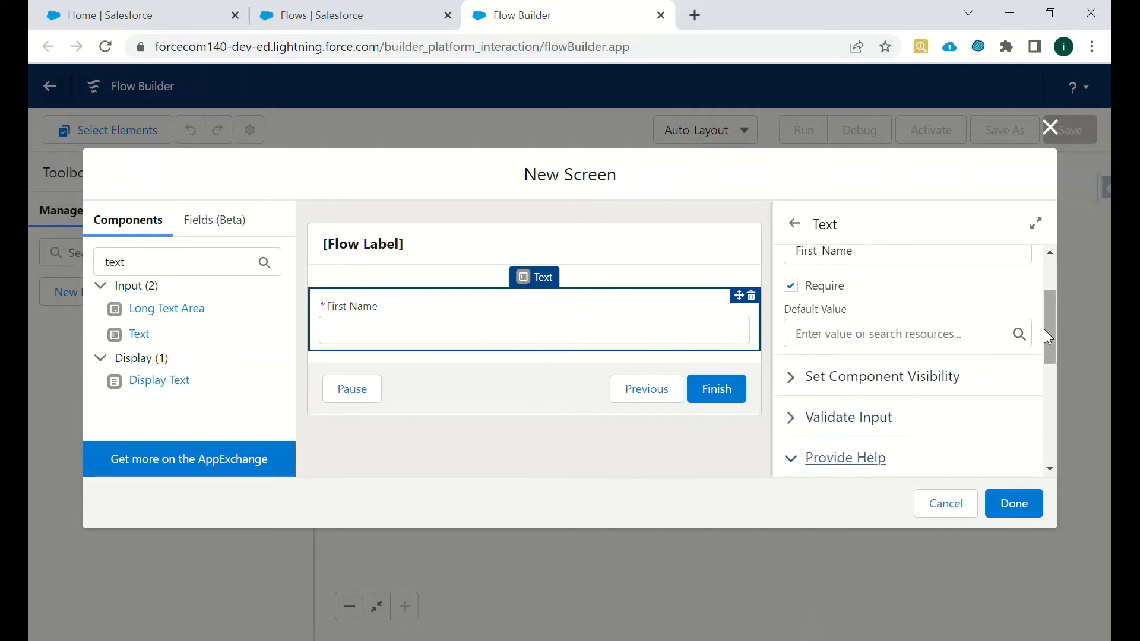
pyautogui.moveTo(1043, 329); pyautogui.dragTo(1051, 386)
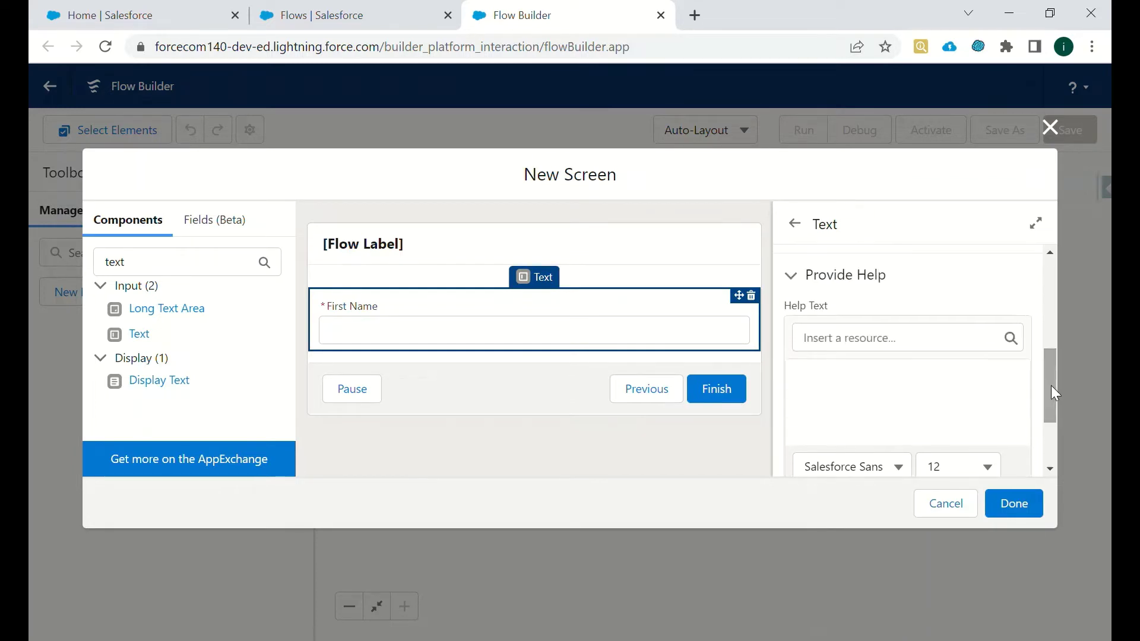
pyautogui.click(809, 281)
pyautogui.moveTo(1047, 372); pyautogui.dragTo(1050, 298)
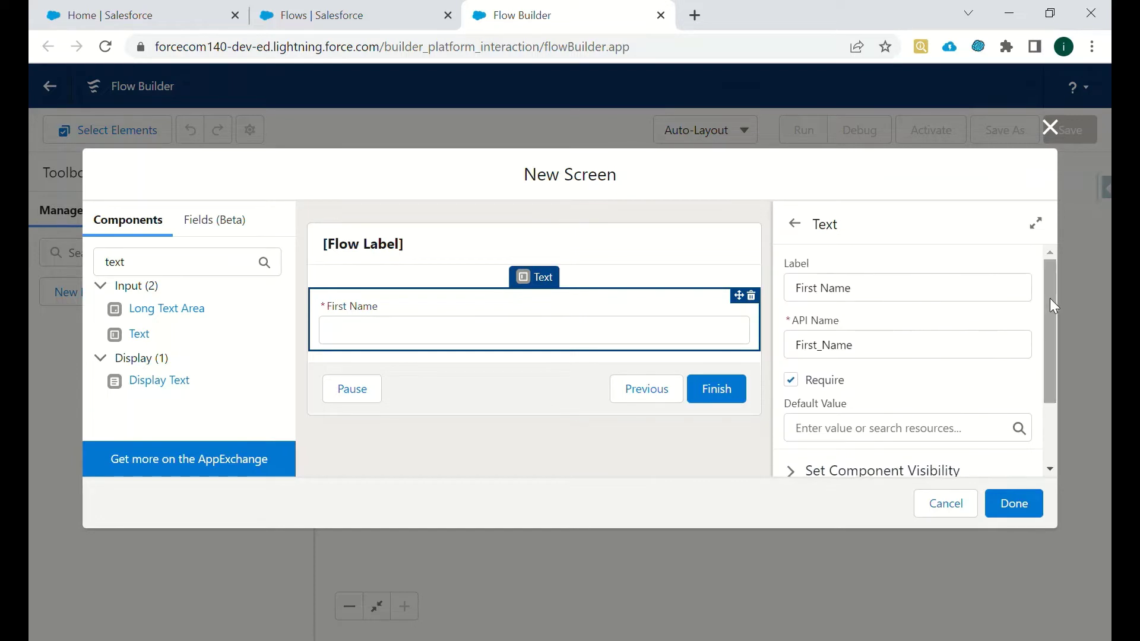
pyautogui.moveTo(126, 345); pyautogui.dragTo(394, 361)
# - Label the second text input Last Name and make it required
pyautogui.click(868, 291)
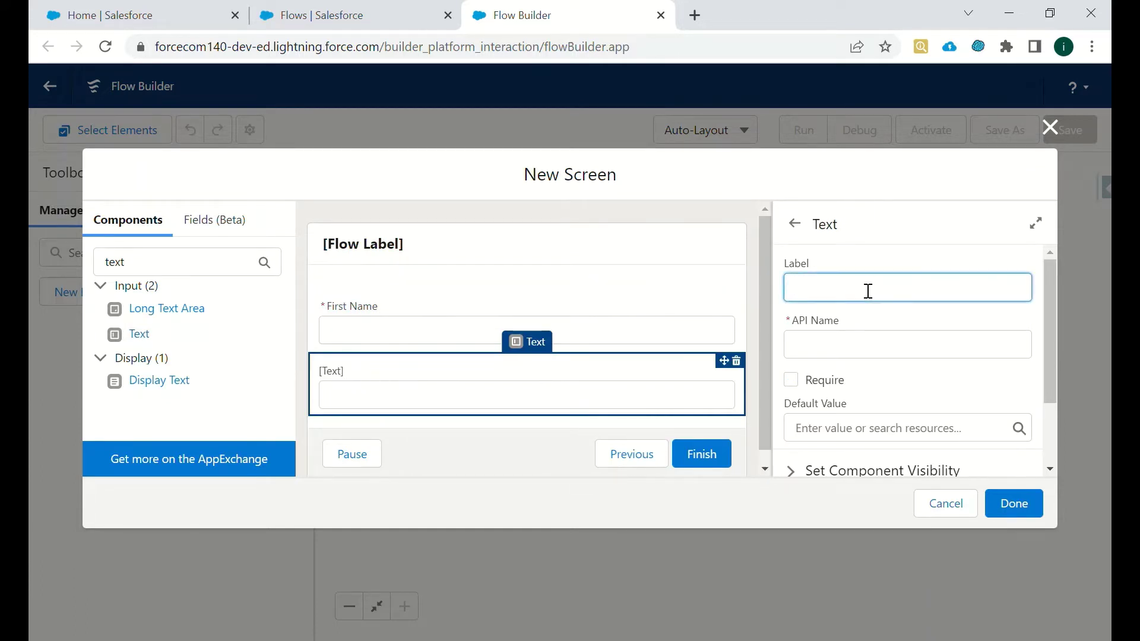
pyautogui.write('Last Name')
pyautogui.click(877, 334)
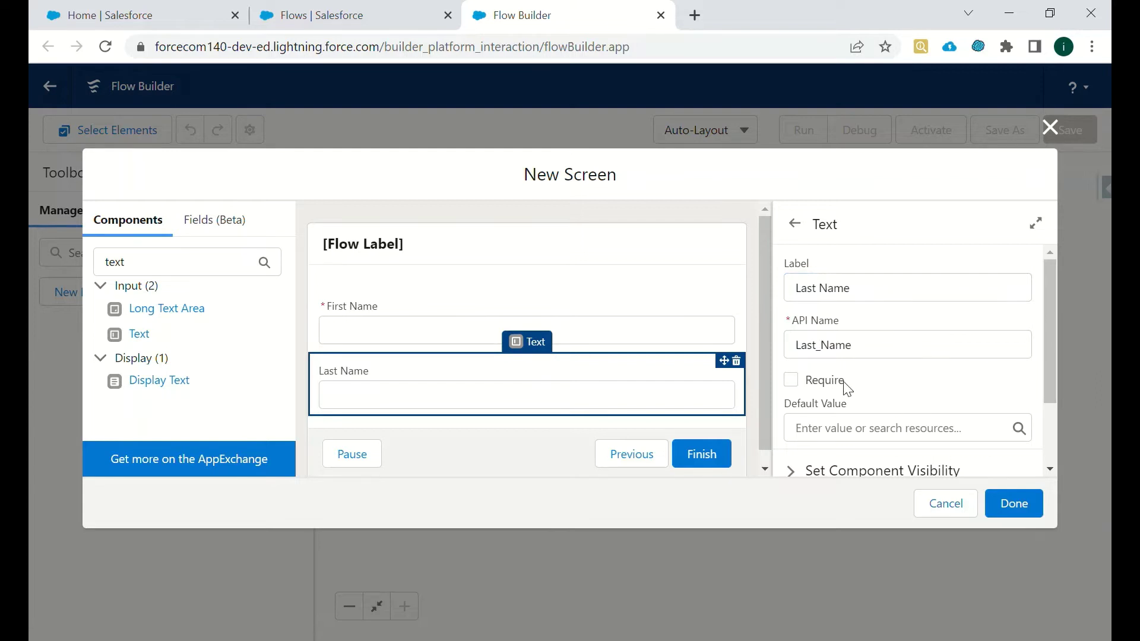
pyautogui.click(792, 380)
pyautogui.moveTo(1056, 380); pyautogui.dragTo(1053, 440)
# - Add a Phone field below Last Name with API name Phone and save the screen
pyautogui.doubleClick(172, 268)
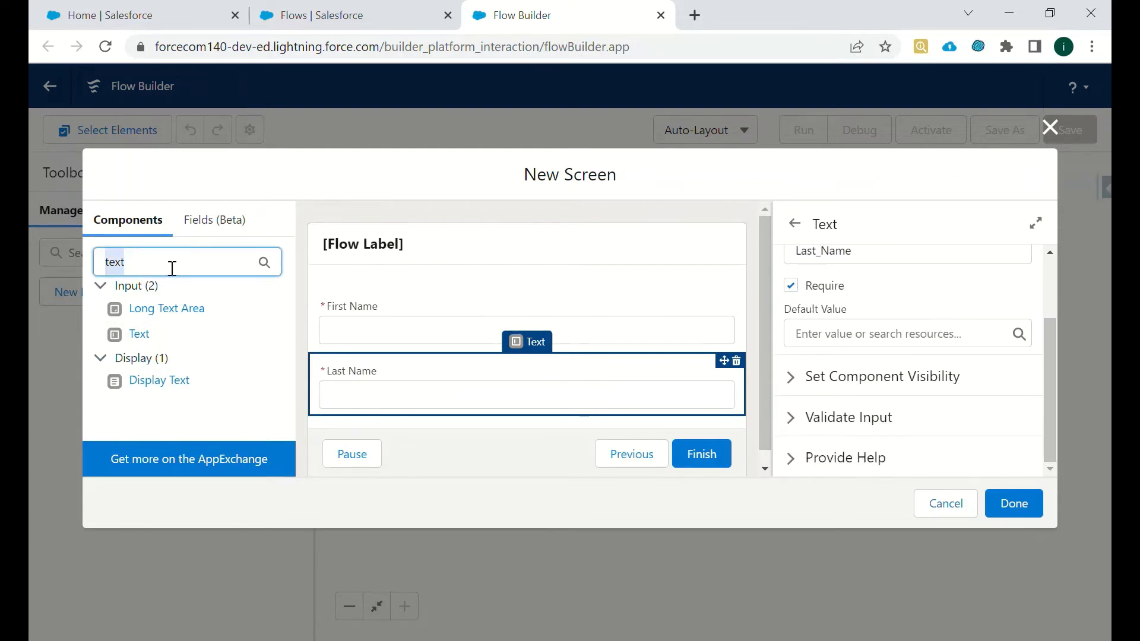
pyautogui.press('BackSpace')
pyautogui.write('phone')
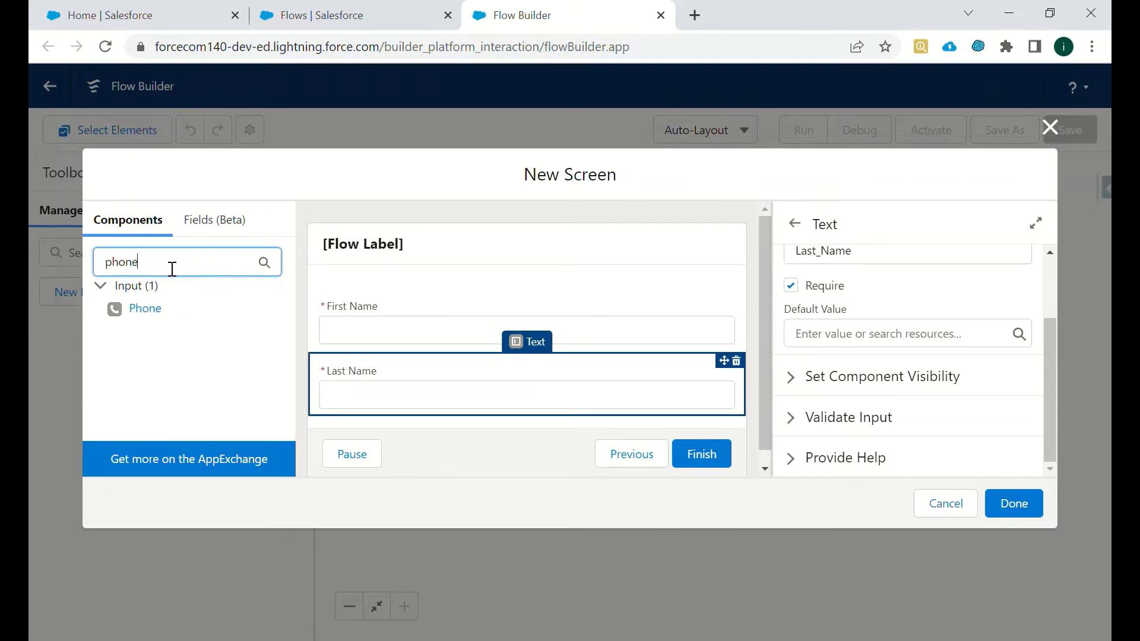
pyautogui.moveTo(144, 310); pyautogui.dragTo(378, 418)
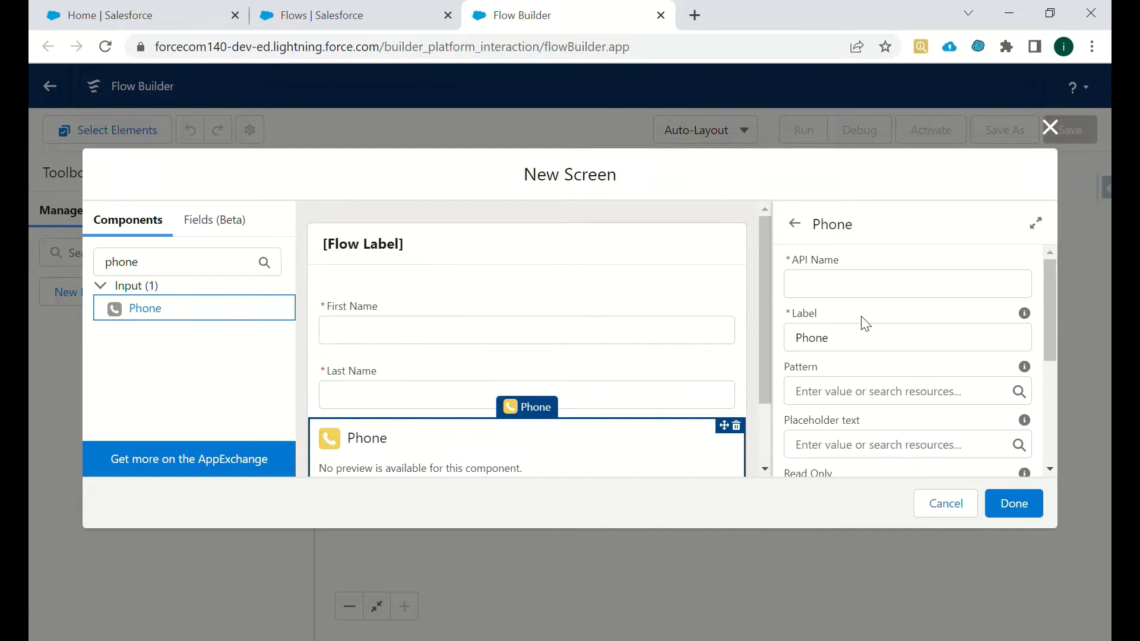
pyautogui.scroll(-1, 1050, 355)
pyautogui.click(975, 356)
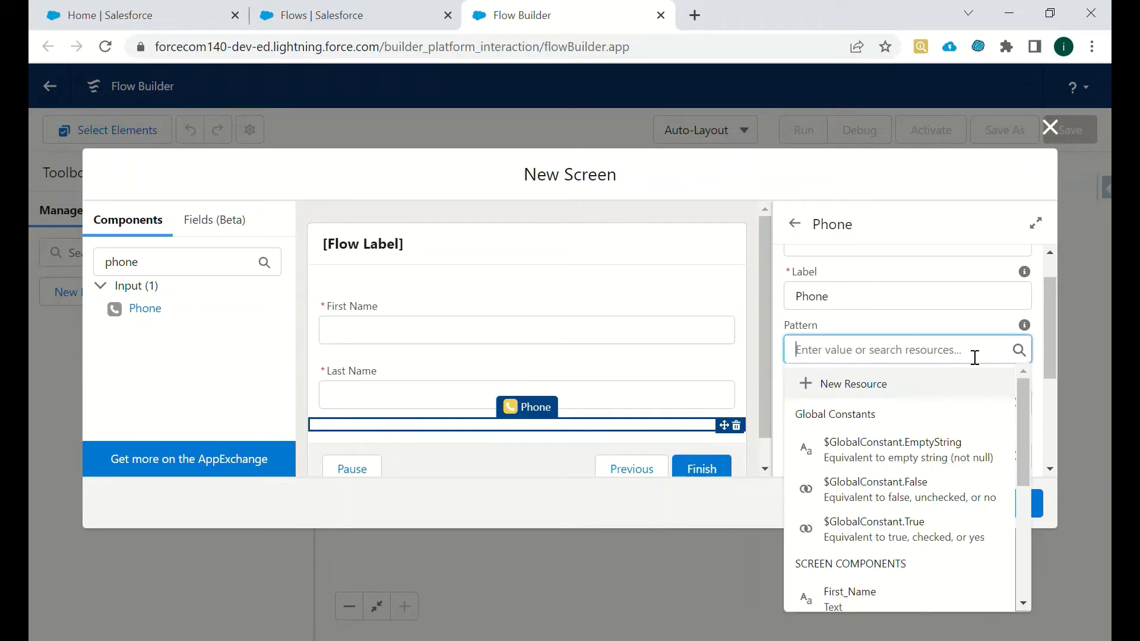
pyautogui.click(963, 327)
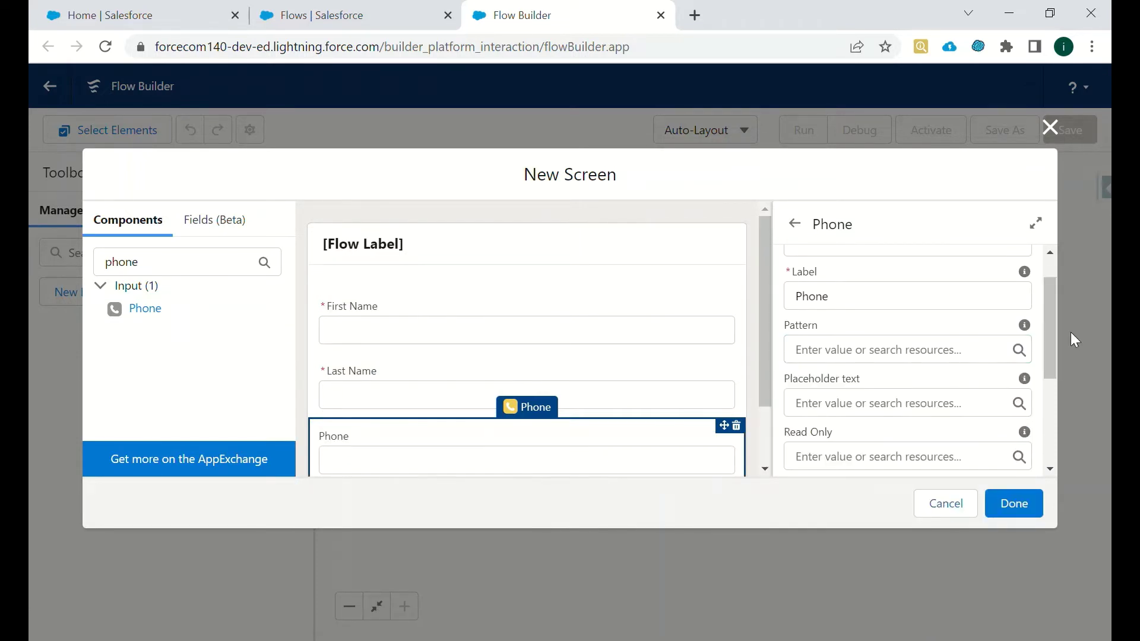
pyautogui.scroll(1, 1054, 333)
pyautogui.click(918, 286)
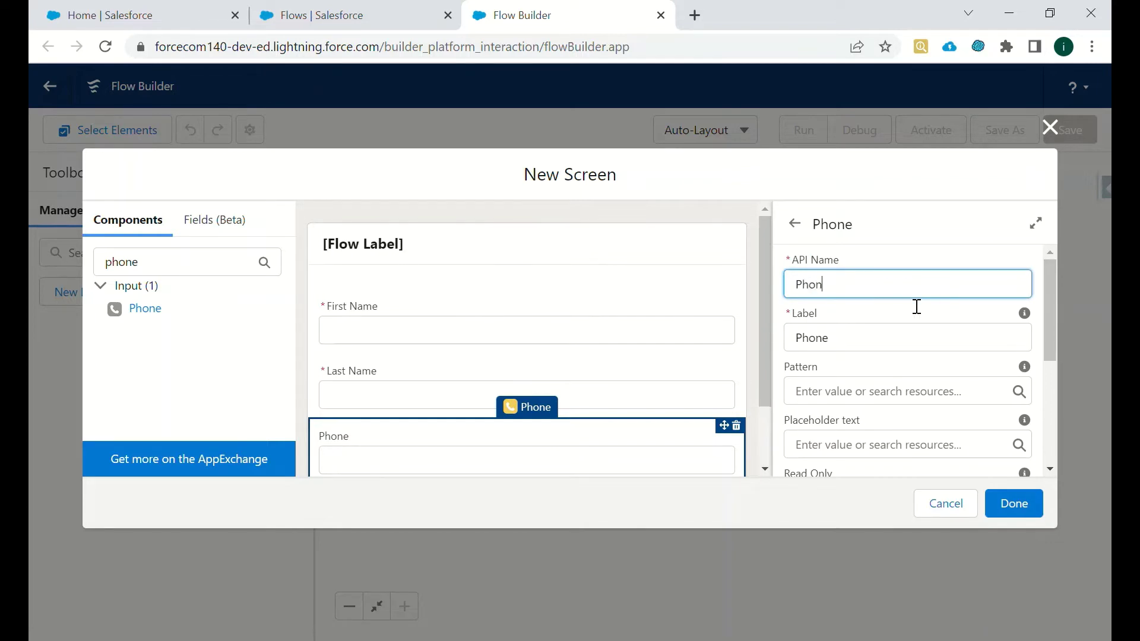
pyautogui.click(1013, 503)
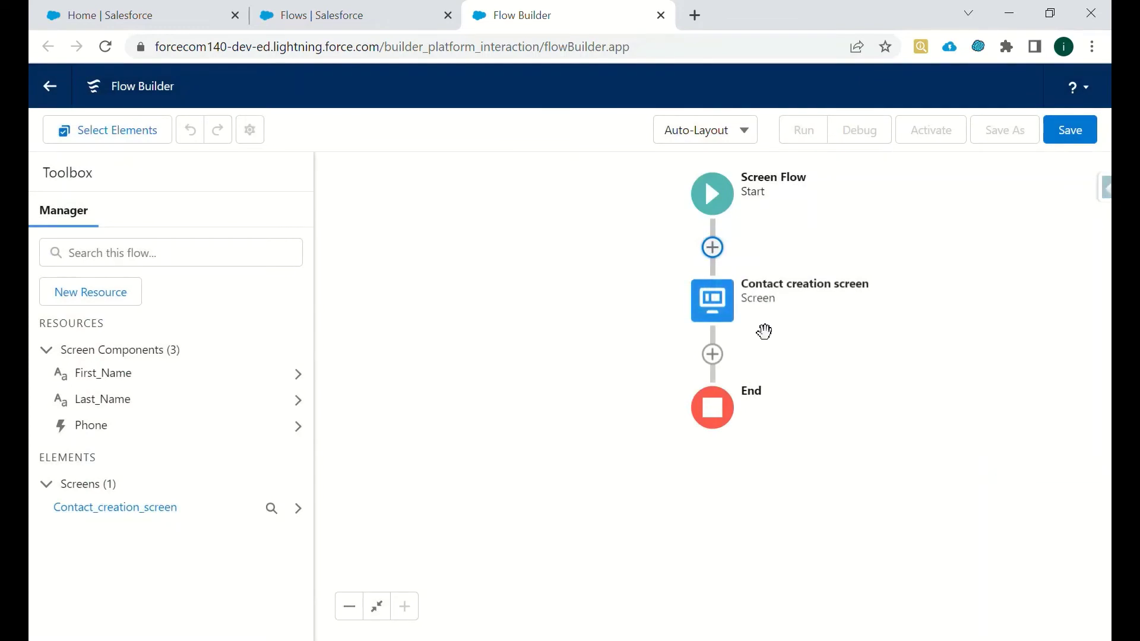
# - Reopen the Contact creation screen, place an Email field below Phone with its API name, and save
pyautogui.click(712, 300)
pyautogui.click(713, 464)
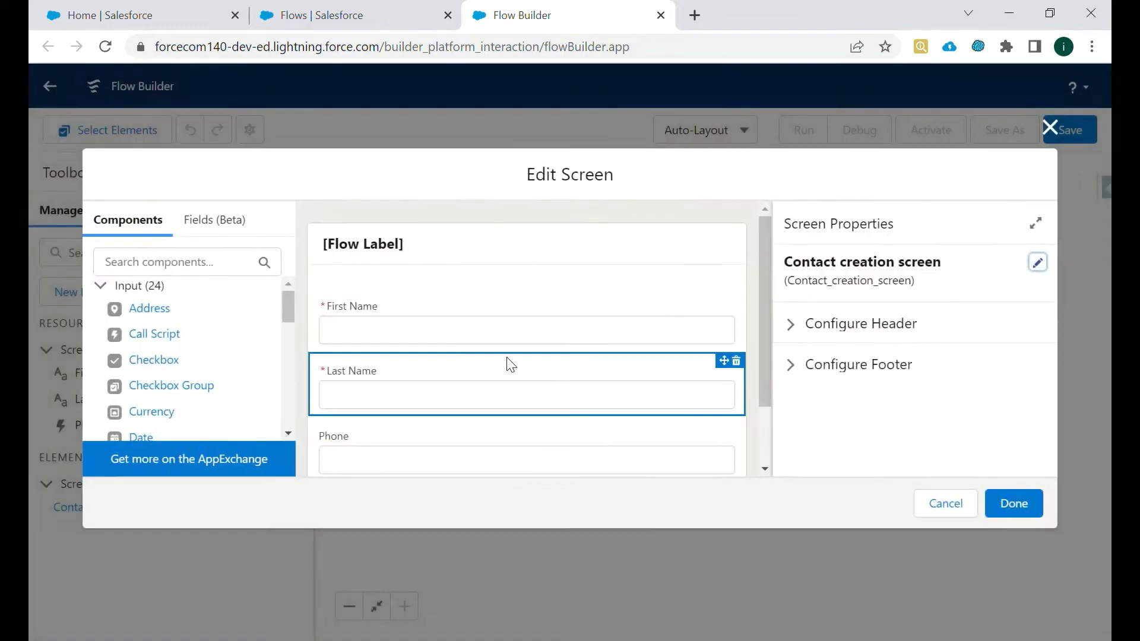
pyautogui.click(181, 272)
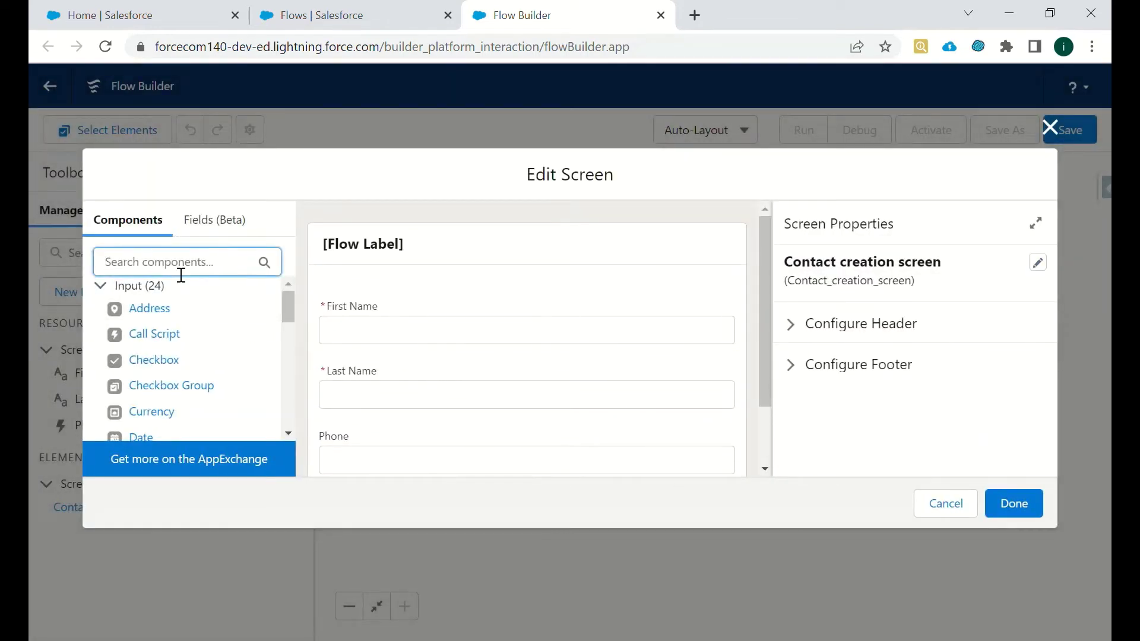
pyautogui.write('em')
pyautogui.press('BackSpace')
pyautogui.press('BackSpace')
pyautogui.write('e')
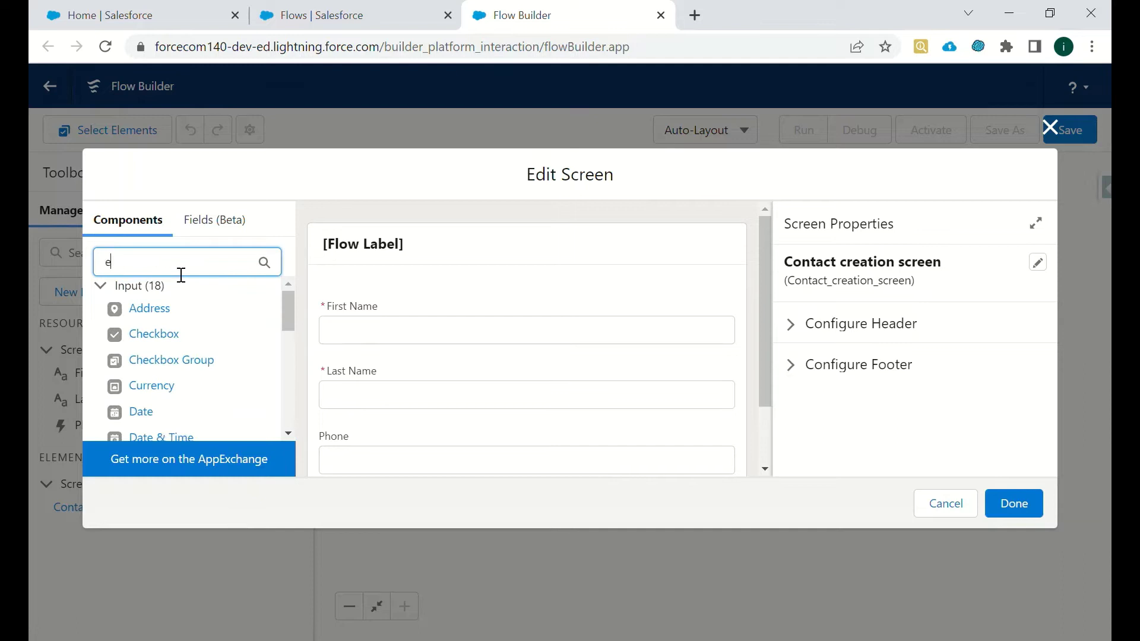
pyautogui.write('mail')
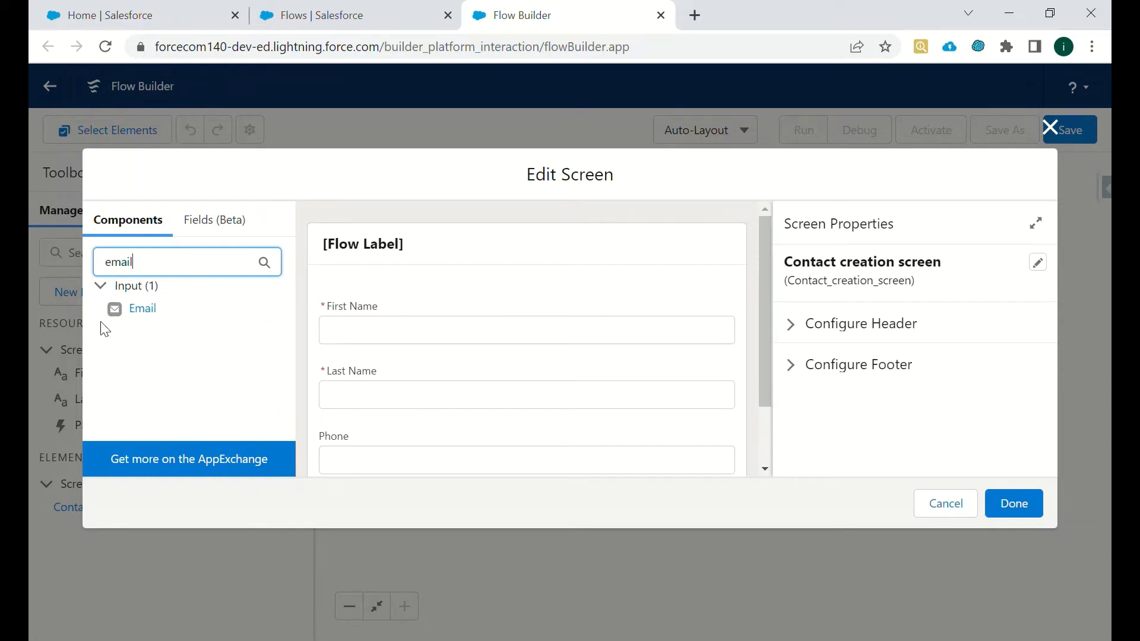
pyautogui.moveTo(122, 310); pyautogui.dragTo(518, 450)
pyautogui.click(159, 321)
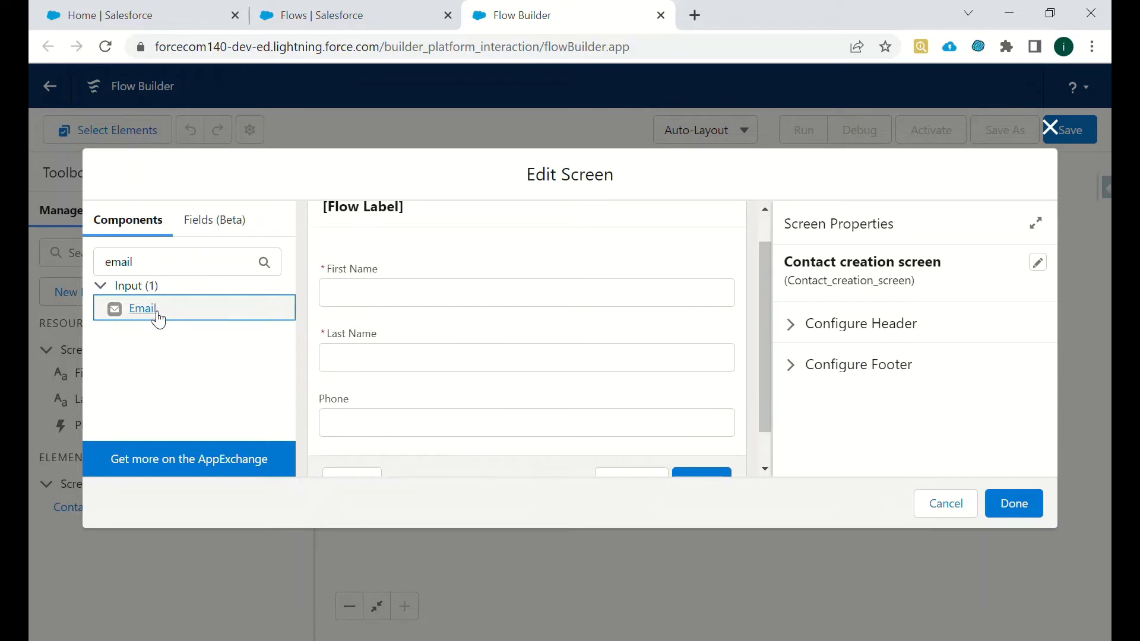
pyautogui.moveTo(158, 321); pyautogui.dragTo(363, 445)
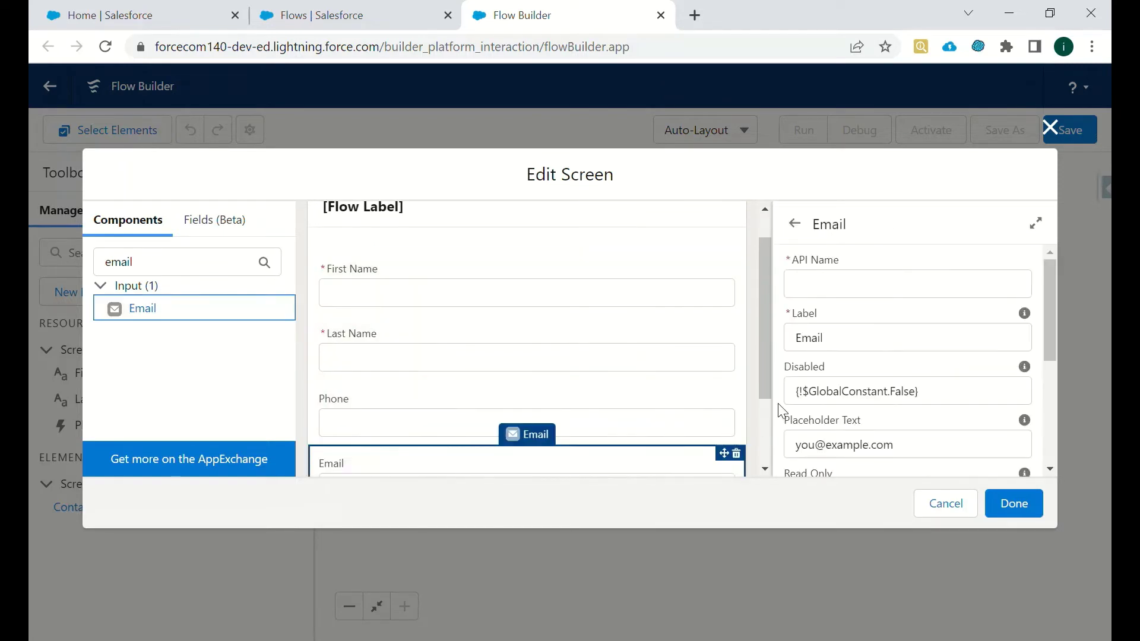
pyautogui.click(843, 294)
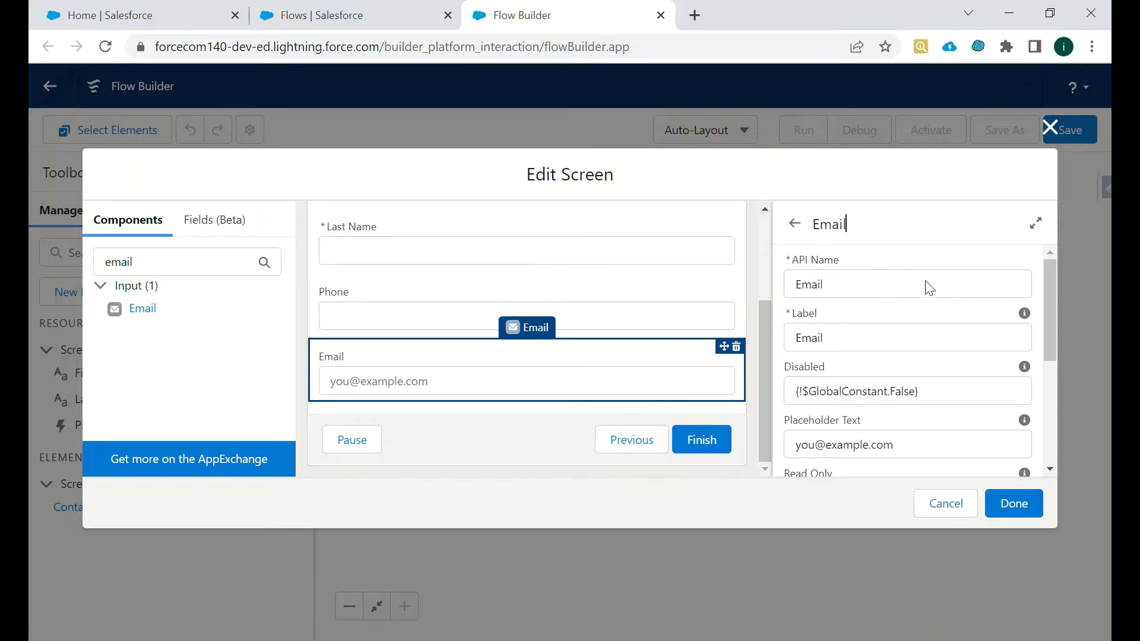
pyautogui.moveTo(1046, 327); pyautogui.dragTo(1055, 420)
pyautogui.click(1036, 508)
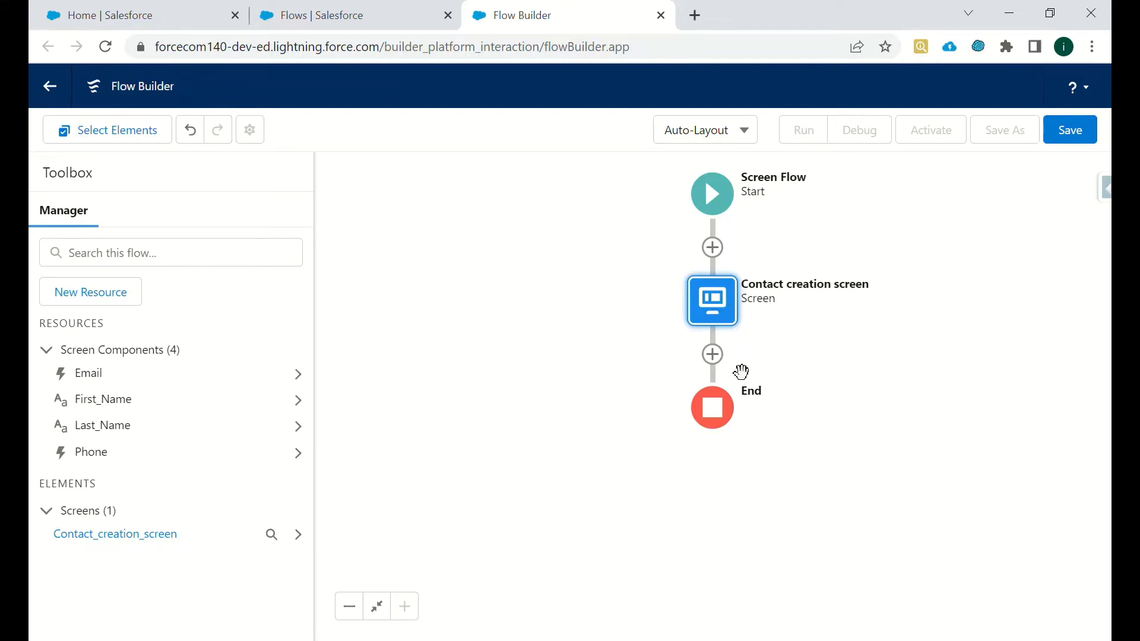
# - Insert a Create Records element after the Contact creation screen
pyautogui.click(722, 357)
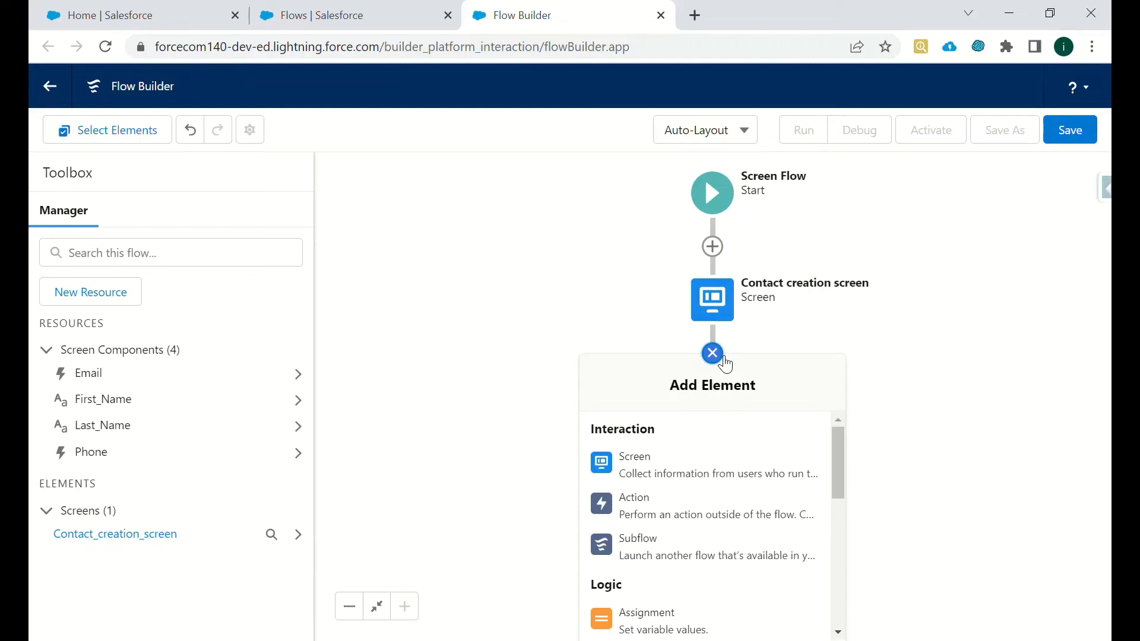
pyautogui.moveTo(836, 447); pyautogui.dragTo(842, 575)
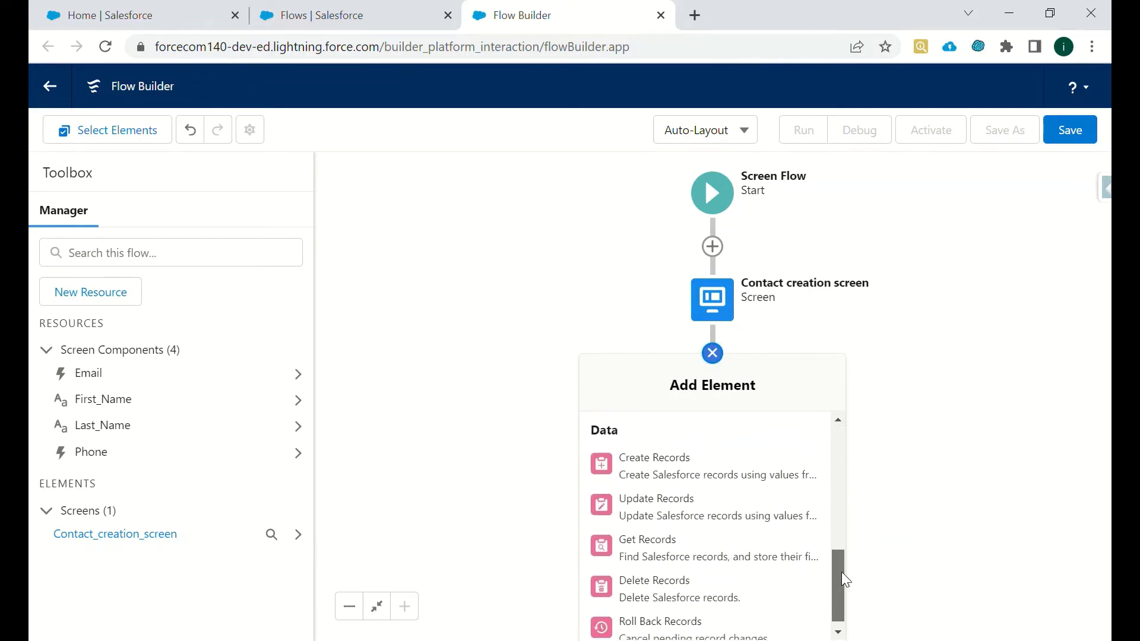
pyautogui.click(677, 475)
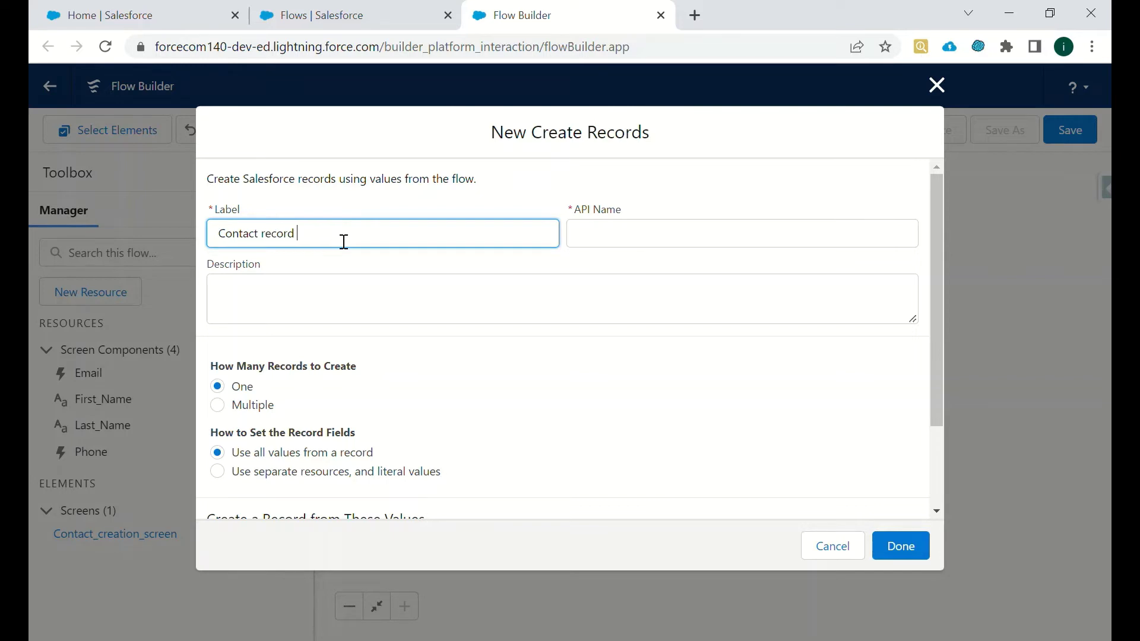
# - Make the Contact record step create one Contact, set from separate resources and literal values
pyautogui.click(374, 208)
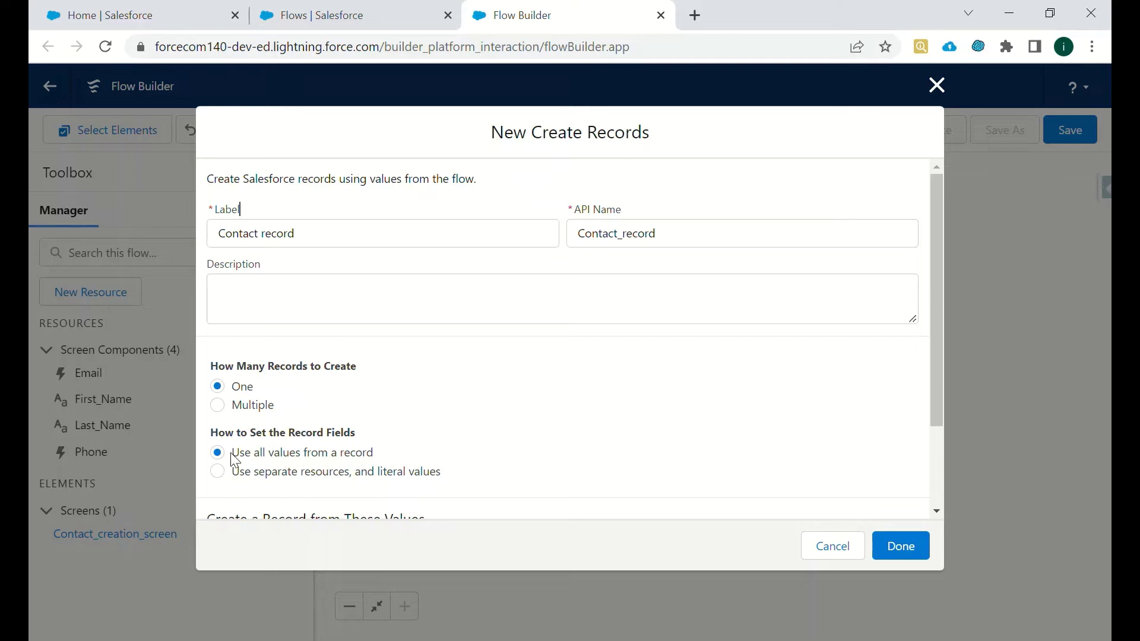
pyautogui.scroll(-2, 932, 362)
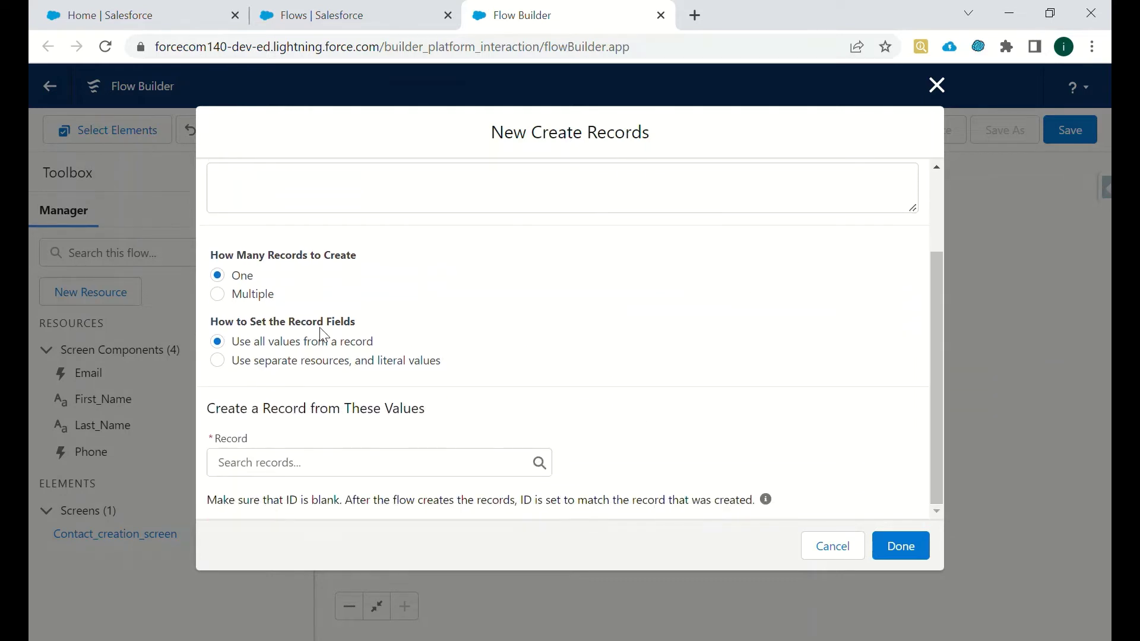
pyautogui.click(217, 361)
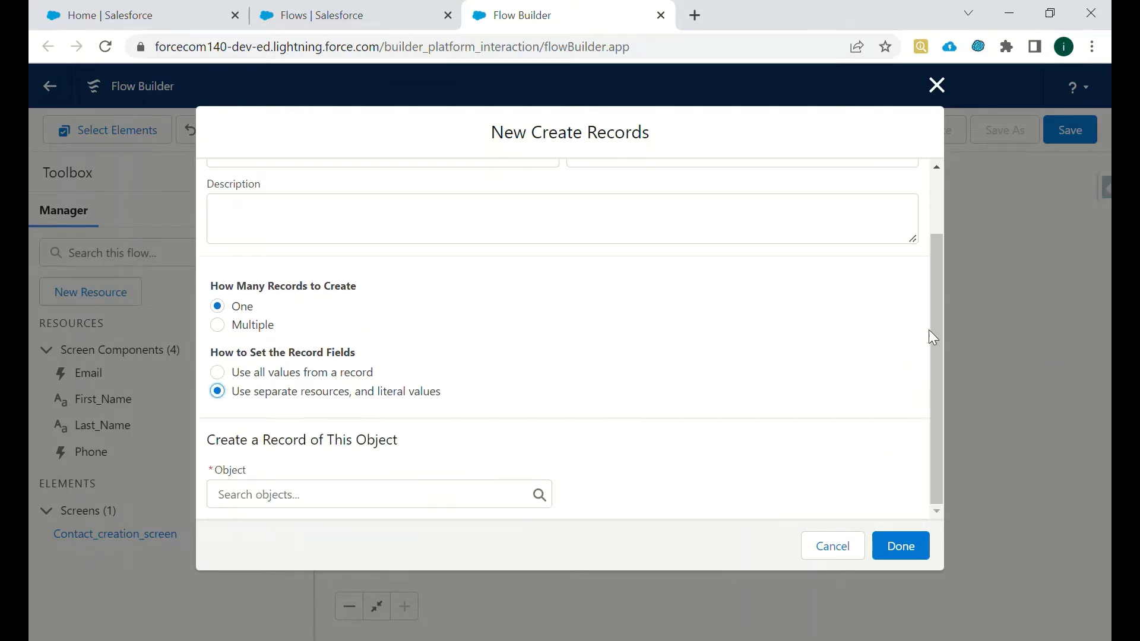
pyautogui.click(933, 329)
pyautogui.click(328, 498)
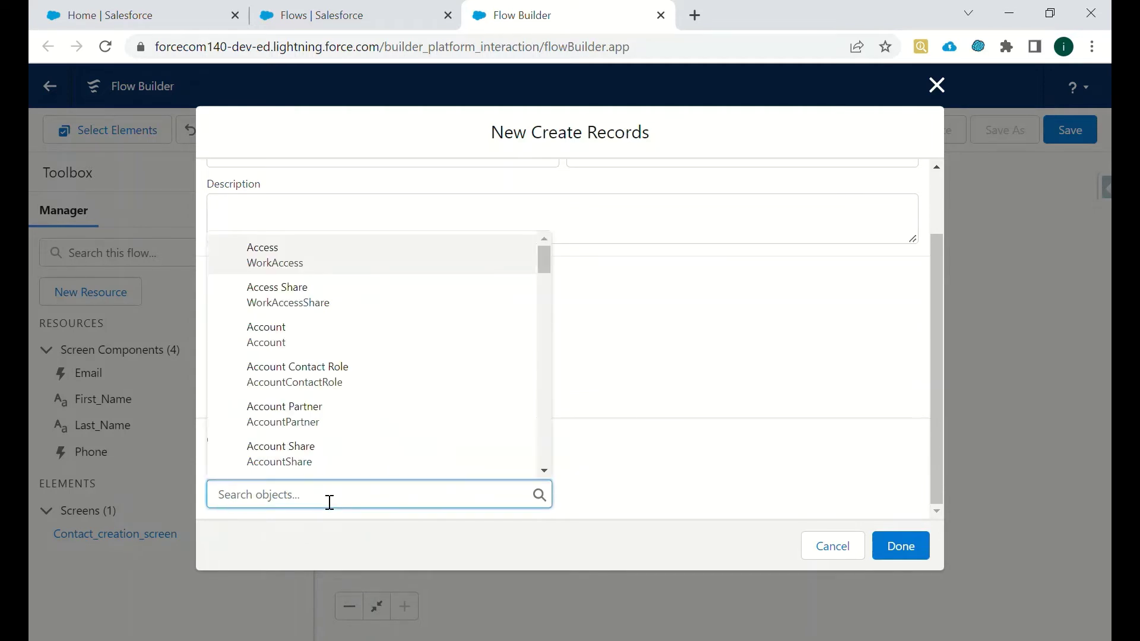
pyautogui.write('contat')
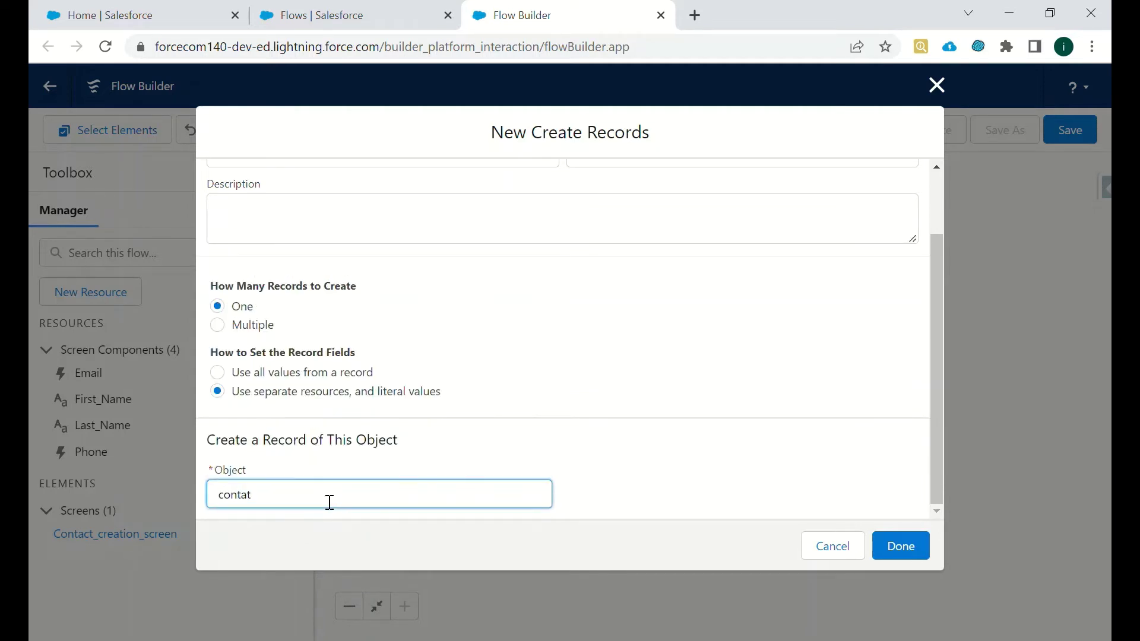
pyautogui.press('BackSpace')
pyautogui.write('ct')
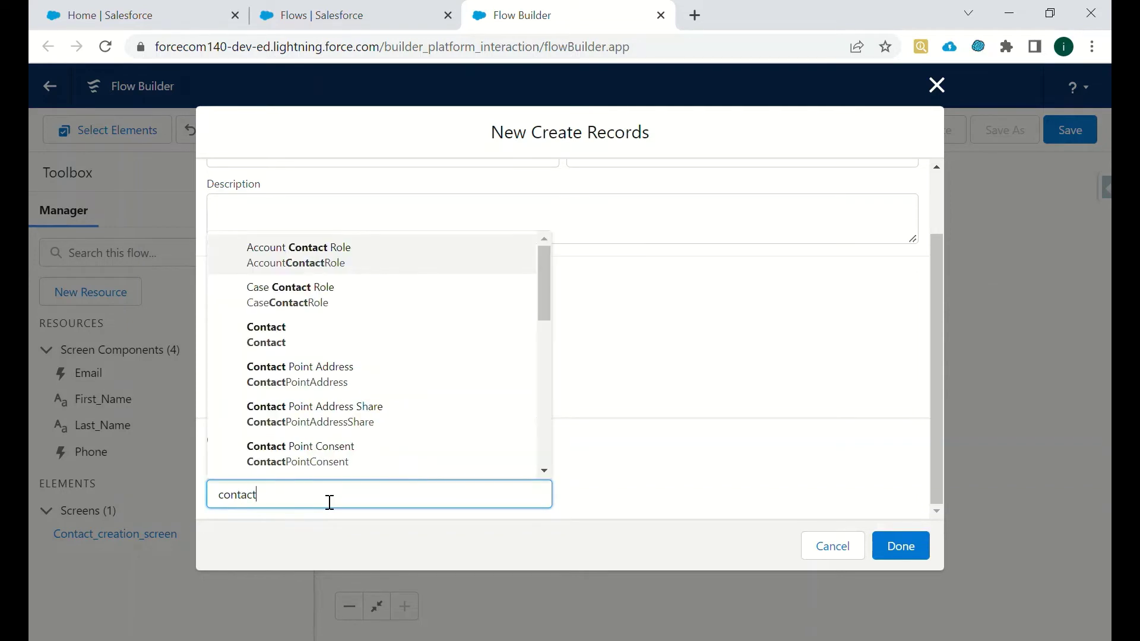
pyautogui.click(319, 345)
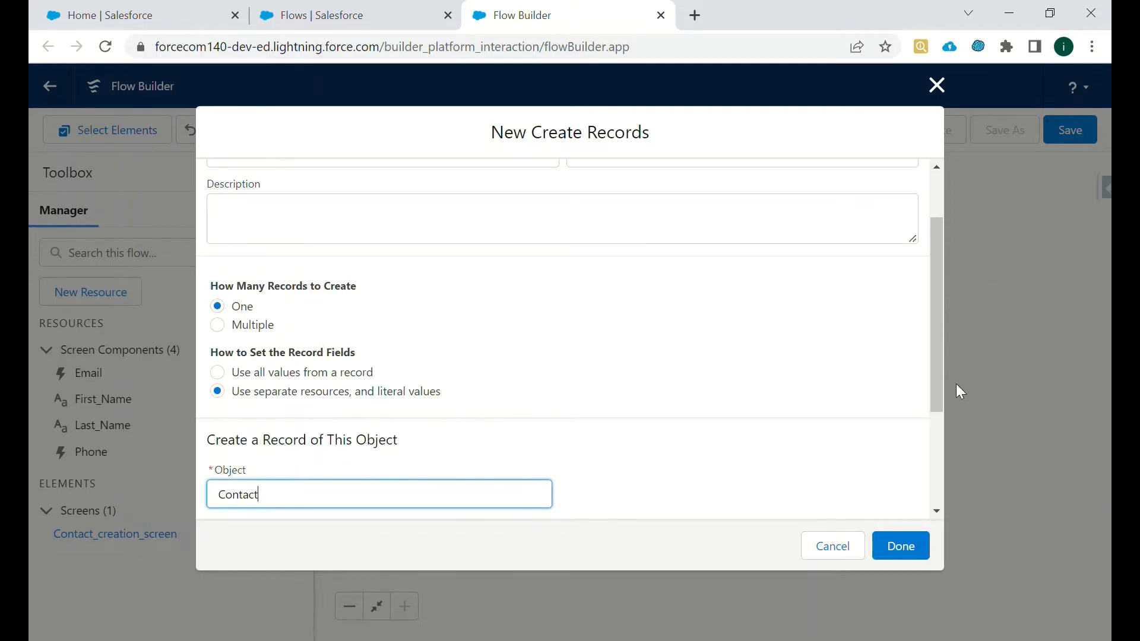
pyautogui.moveTo(938, 380); pyautogui.dragTo(858, 475)
# - Add FirstName and LastName as the first two Contact fields to set
pyautogui.click(333, 427)
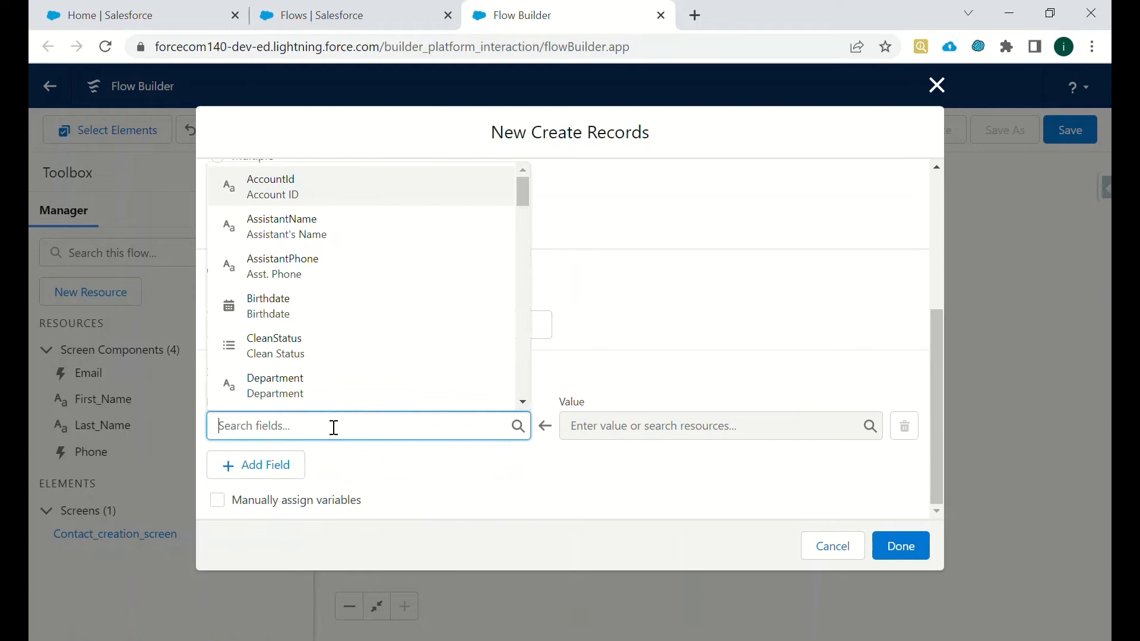
pyautogui.write('fist')
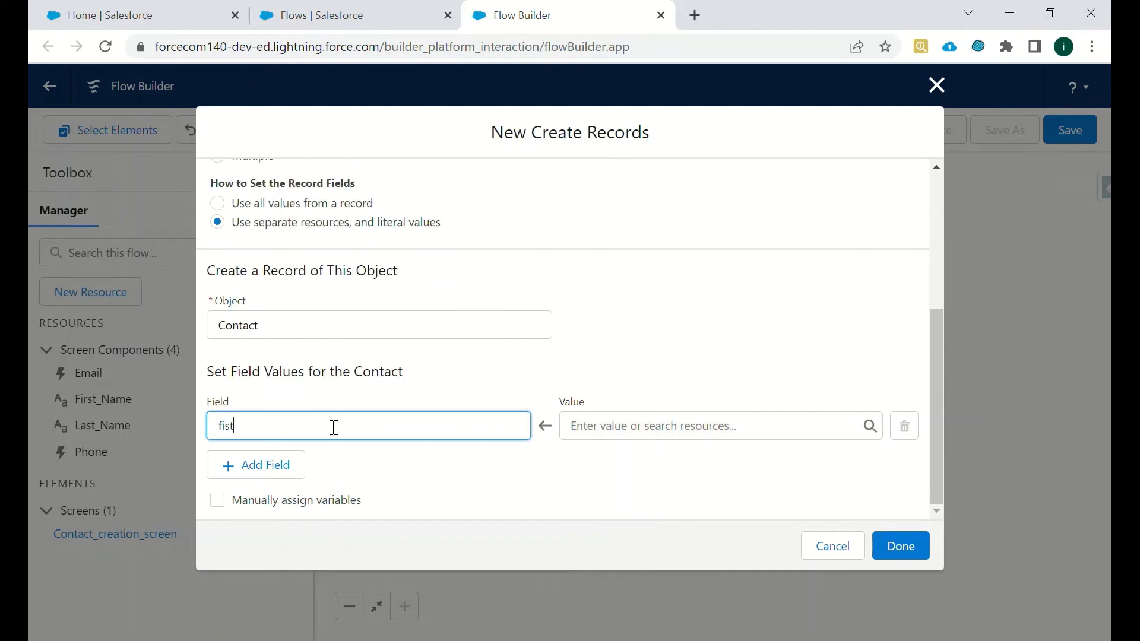
pyautogui.press('BackSpace')
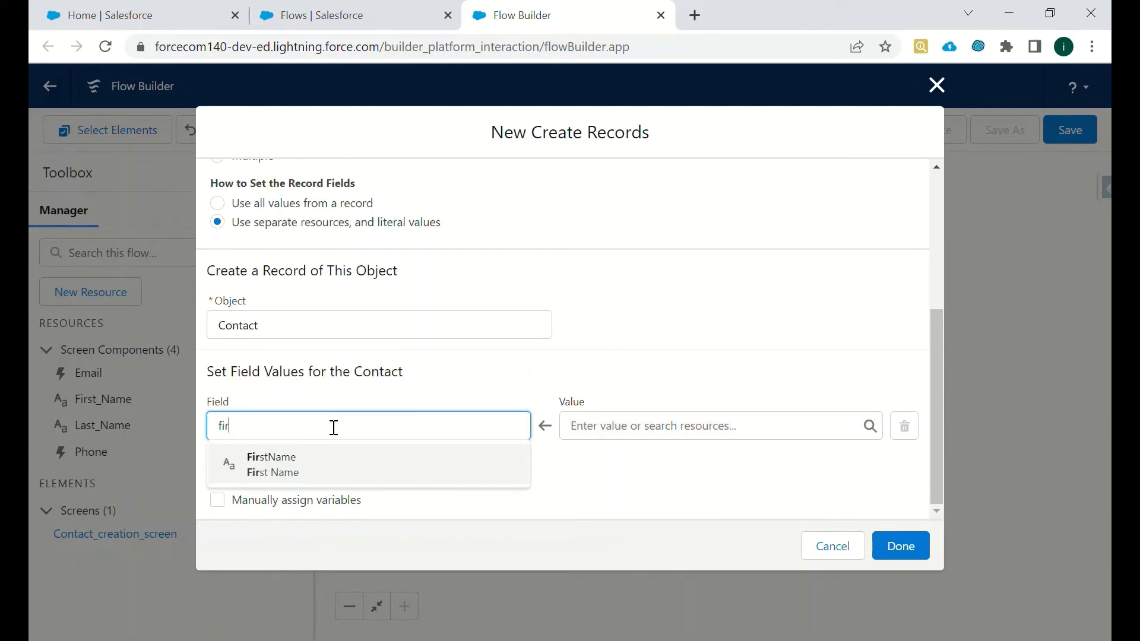
pyautogui.write('rst')
pyautogui.press('Return')
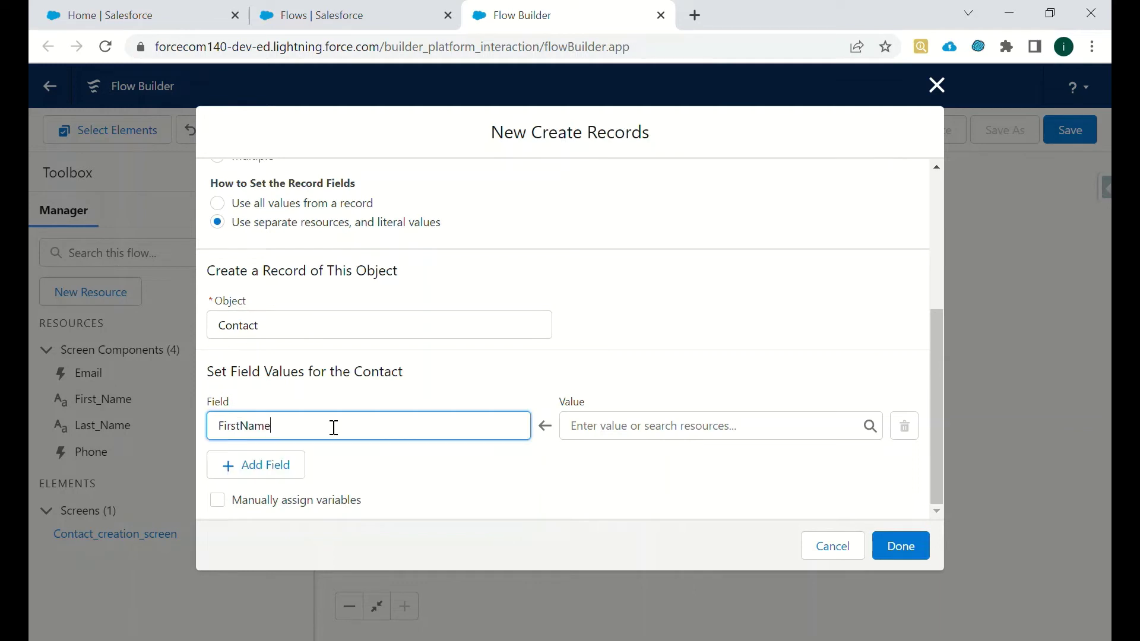
pyautogui.click(280, 464)
pyautogui.click(291, 482)
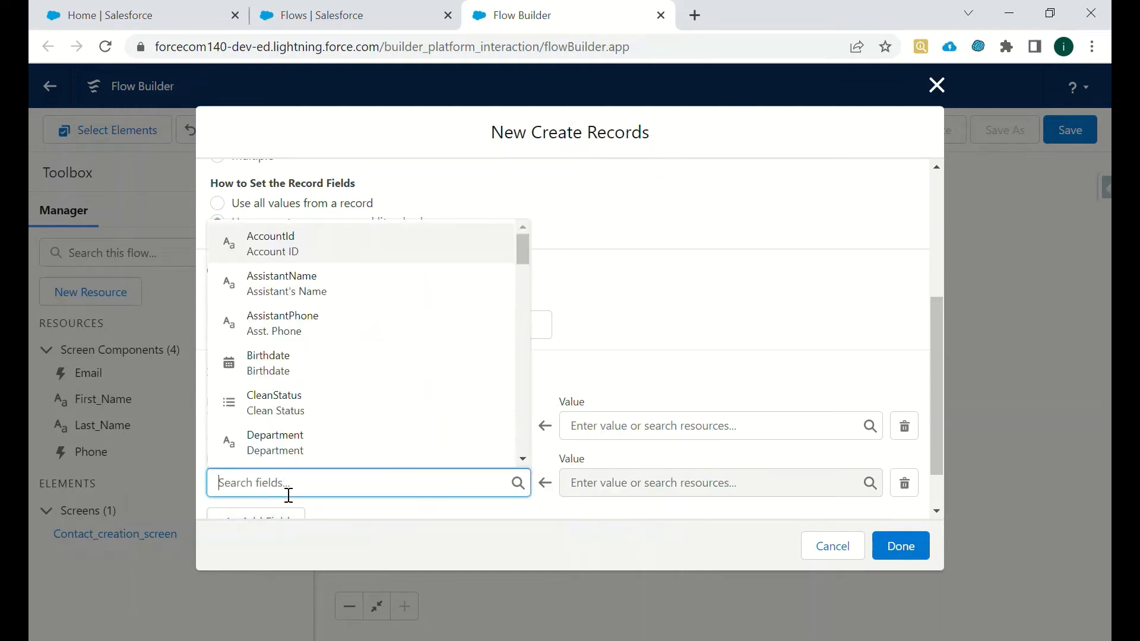
pyautogui.write('last name')
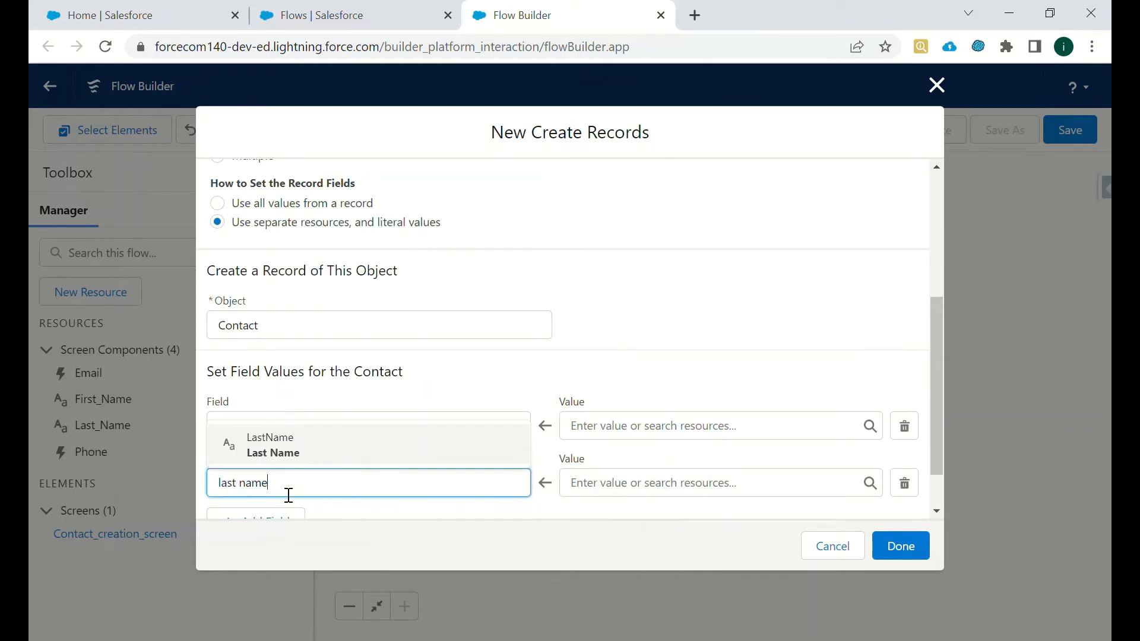
pyautogui.click(277, 462)
# - Add Phone and Email as the third and fourth Contact fields to set
pyautogui.scroll(-1, 931, 404)
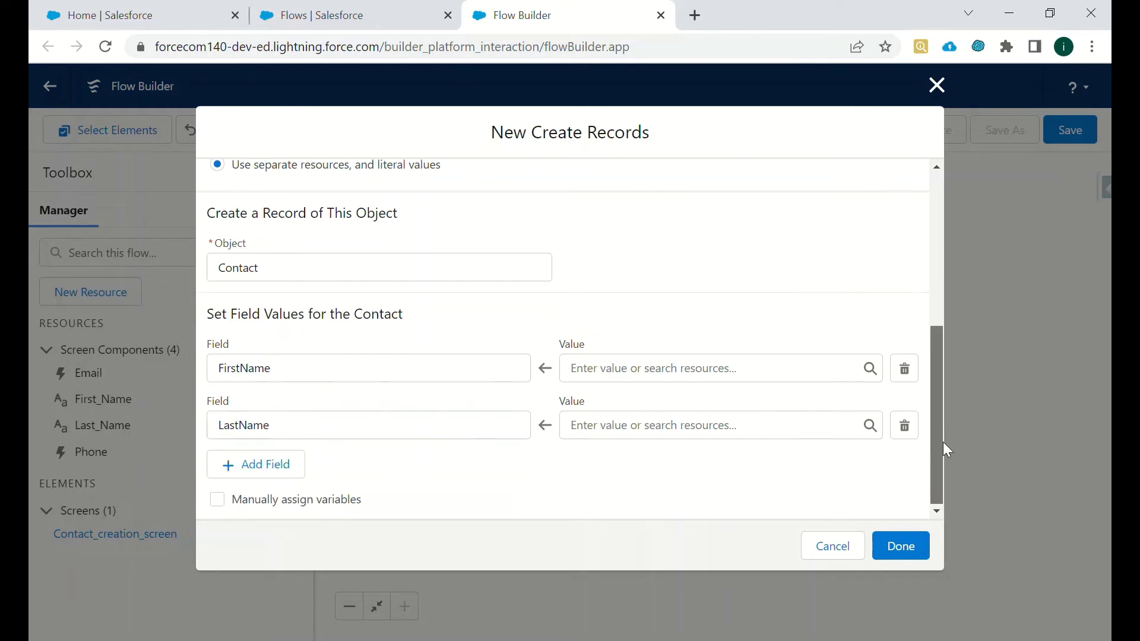
pyautogui.click(285, 465)
pyautogui.click(261, 484)
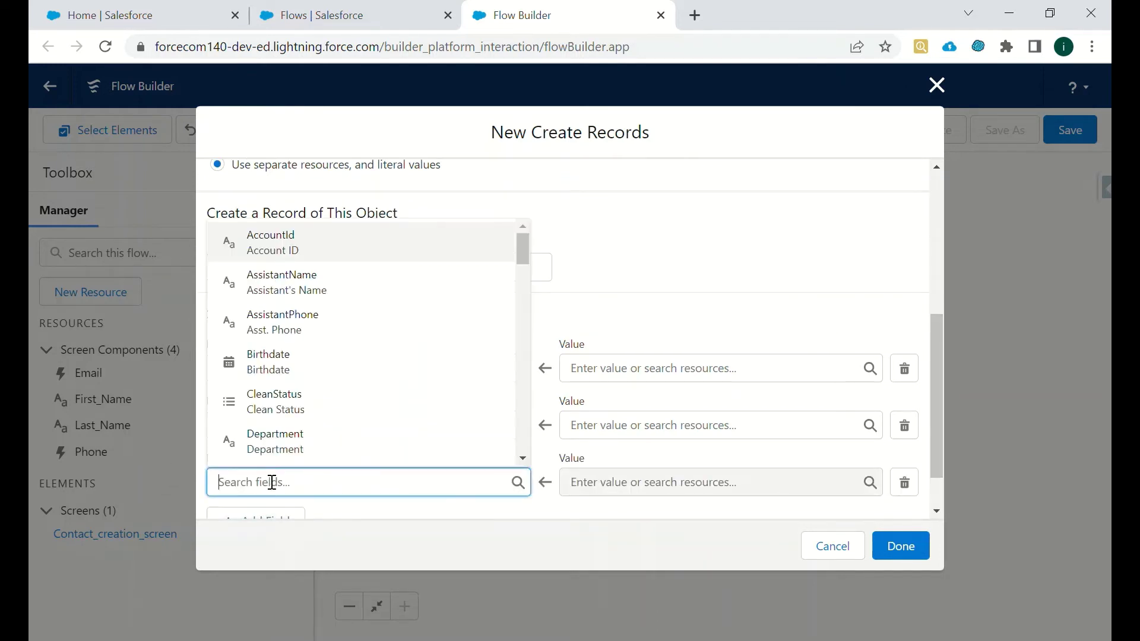
pyautogui.write('phnone')
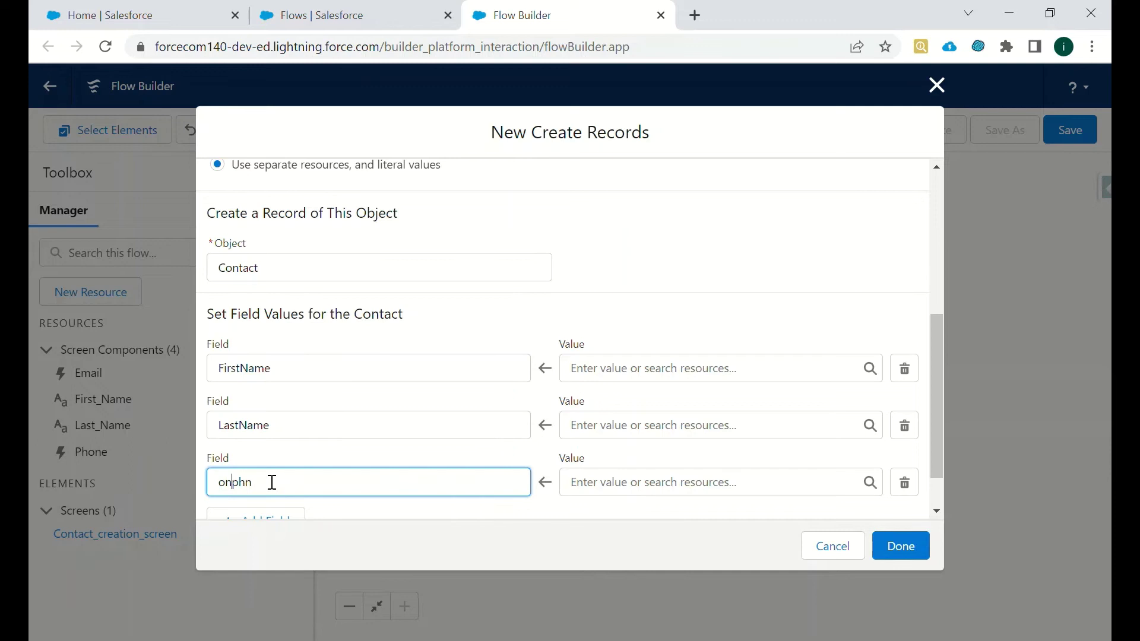
pyautogui.hotkey('ctrl', 'a')
pyautogui.press('BackSpace')
pyautogui.write('phone')
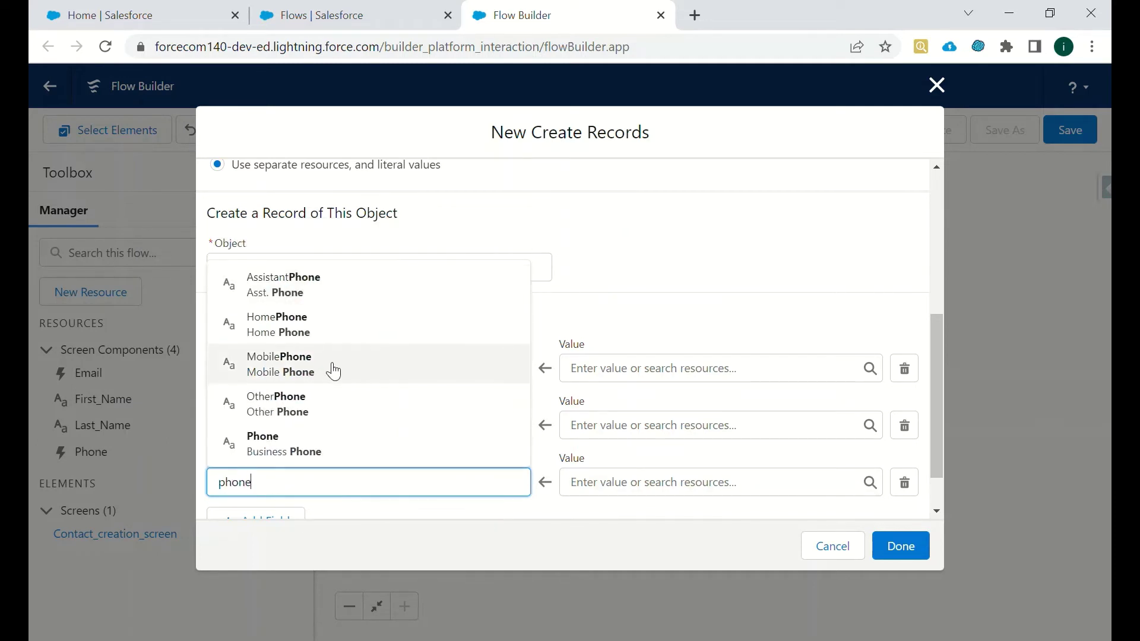
pyautogui.click(297, 450)
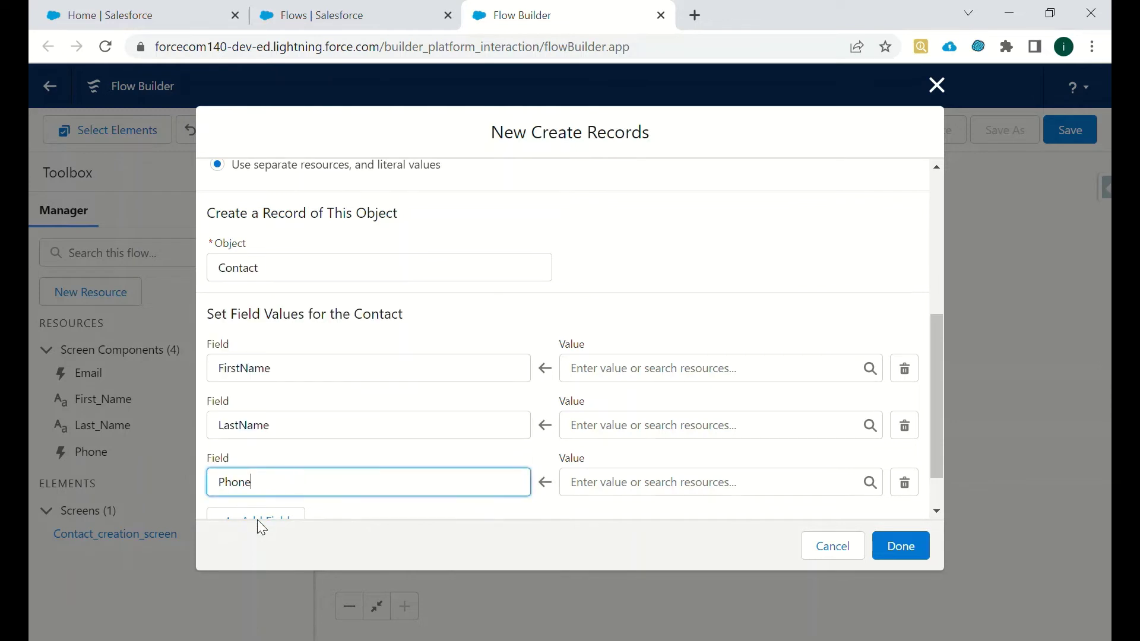
pyautogui.click(267, 523)
pyautogui.moveTo(935, 408); pyautogui.dragTo(867, 487)
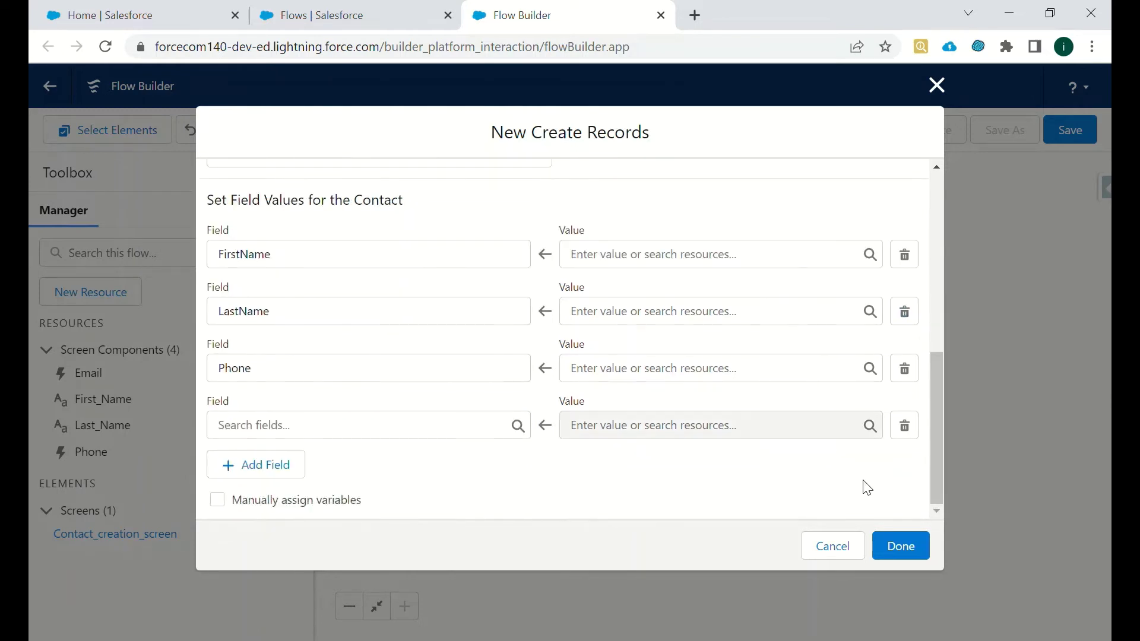
pyautogui.click(361, 437)
pyautogui.write('email')
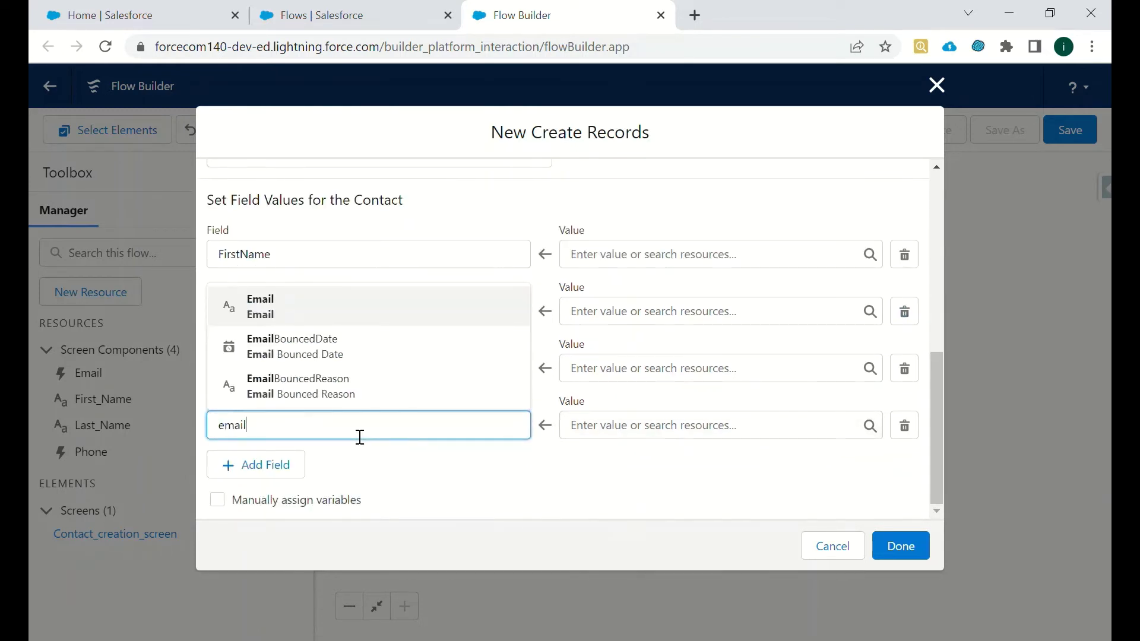
pyautogui.press('BackSpace')
pyautogui.press('BackSpace')
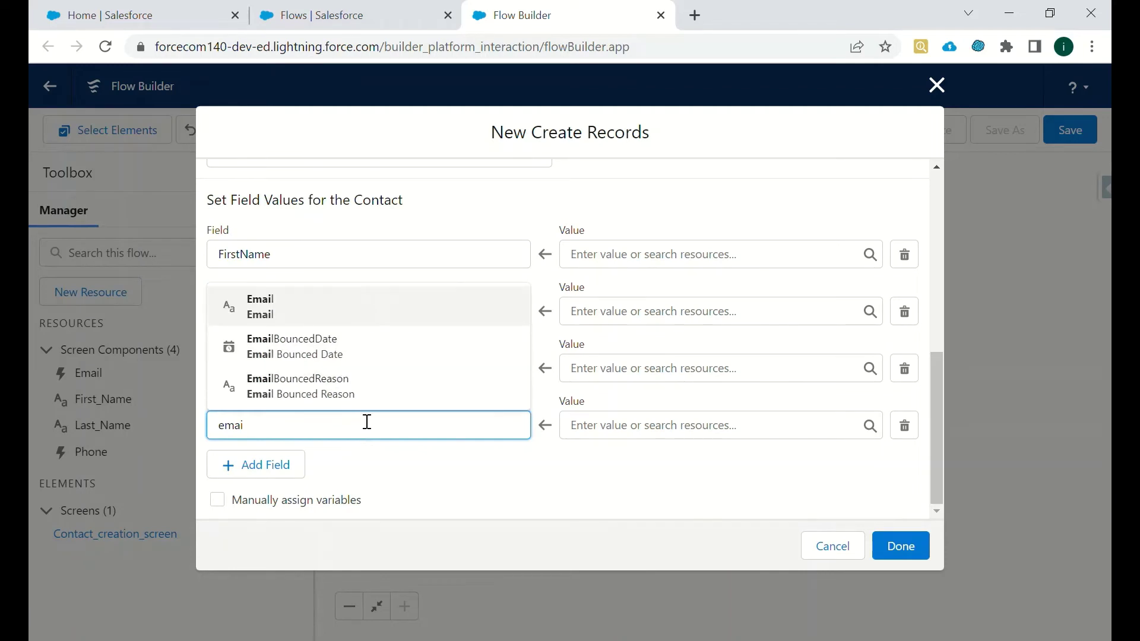
pyautogui.click(341, 309)
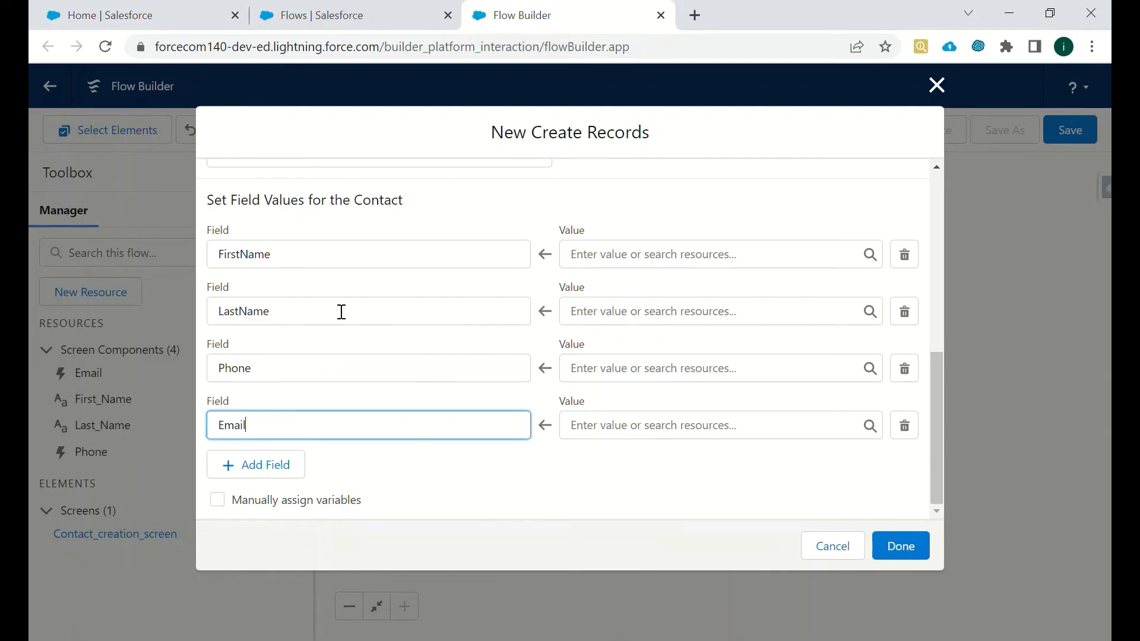
# - Map FirstName to First_Name and LastName to Last_Name from the screen components
pyautogui.click(620, 257)
pyautogui.write('f')
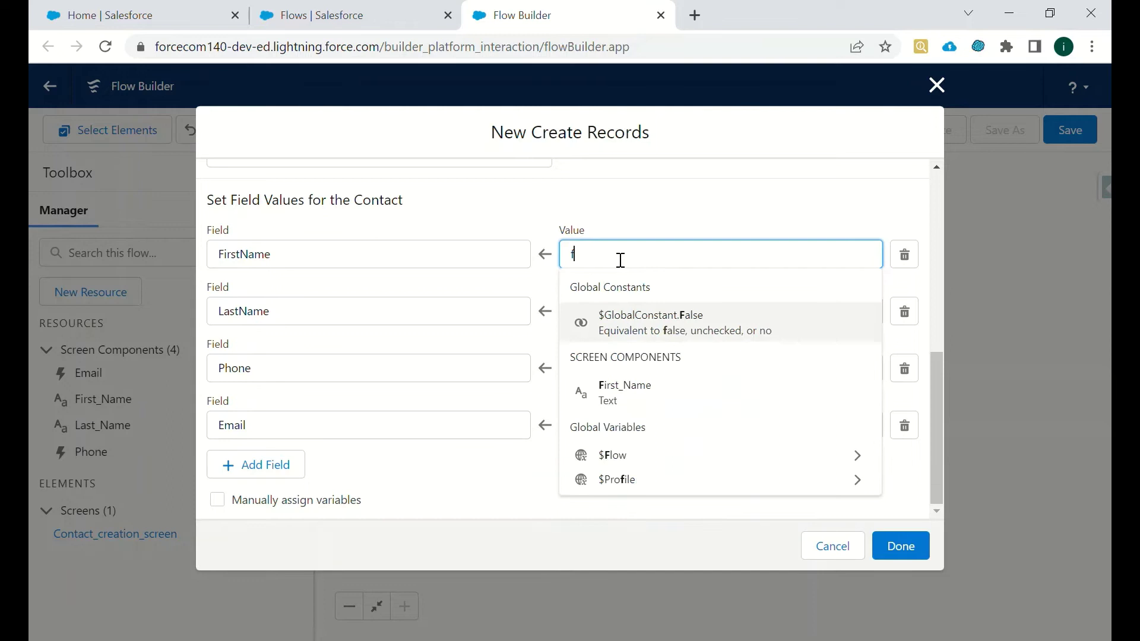
pyautogui.write('irst')
pyautogui.click(647, 326)
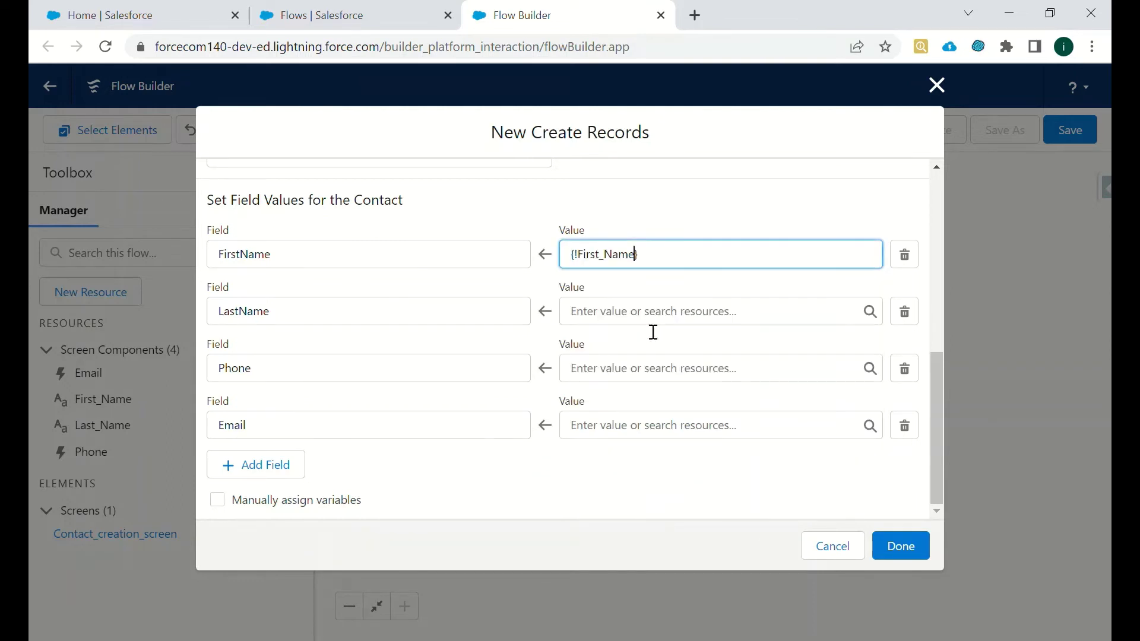
pyautogui.click(633, 315)
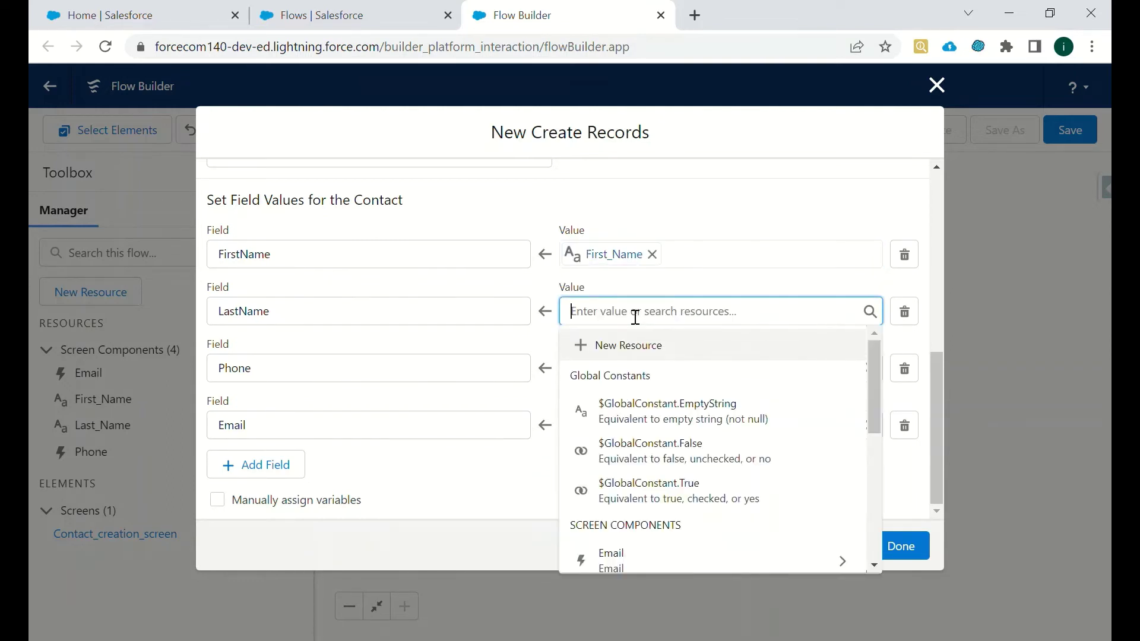
pyautogui.write('last')
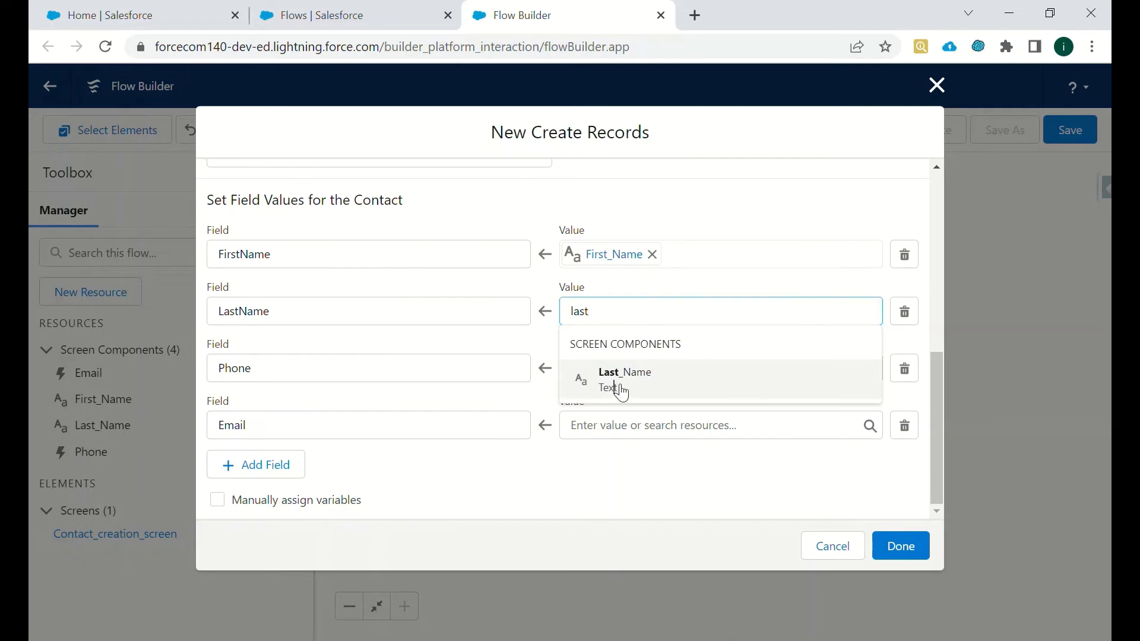
pyautogui.click(616, 383)
# - Map Phone to {!Phone.value} and Email to {!Email.value}
pyautogui.click(615, 372)
pyautogui.write('pho')
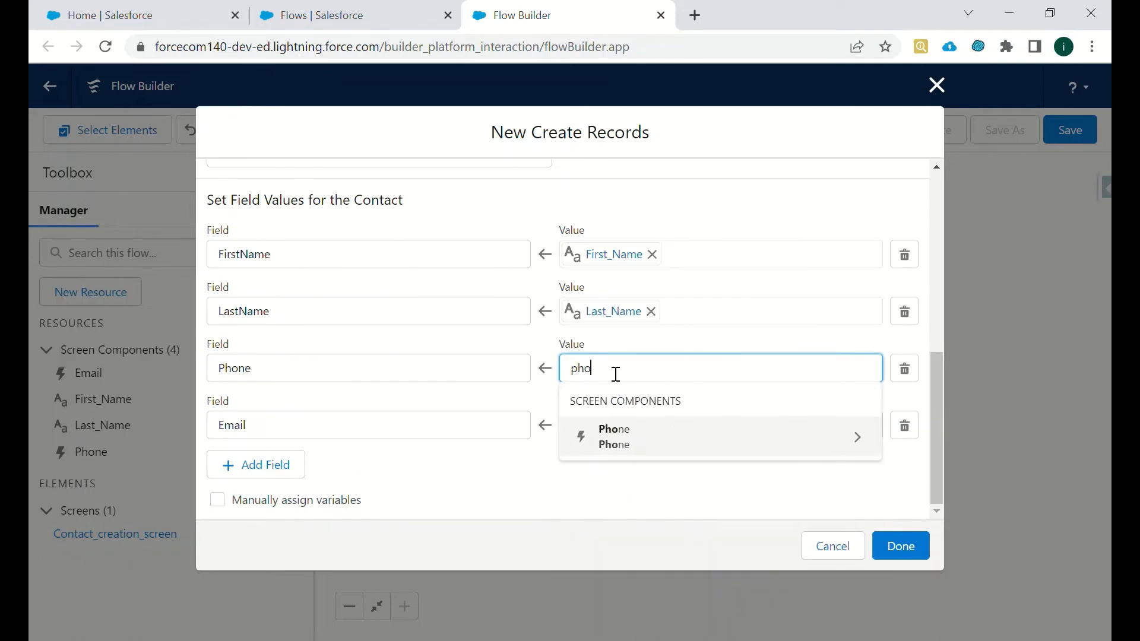
pyautogui.write('ne')
pyautogui.click(624, 438)
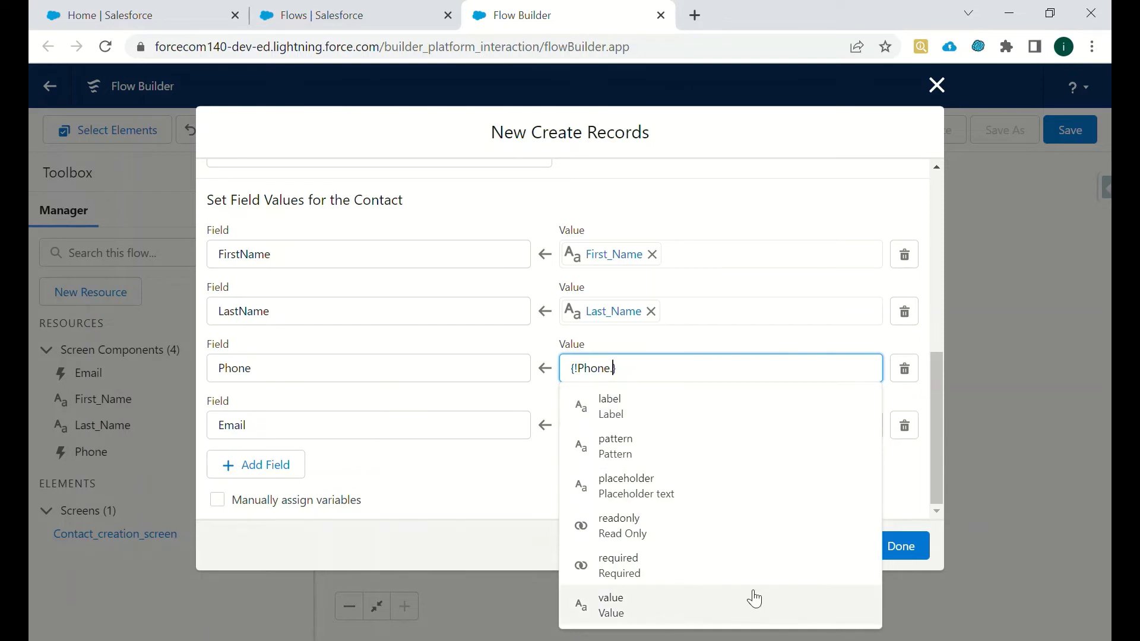
pyautogui.click(786, 606)
pyautogui.click(651, 433)
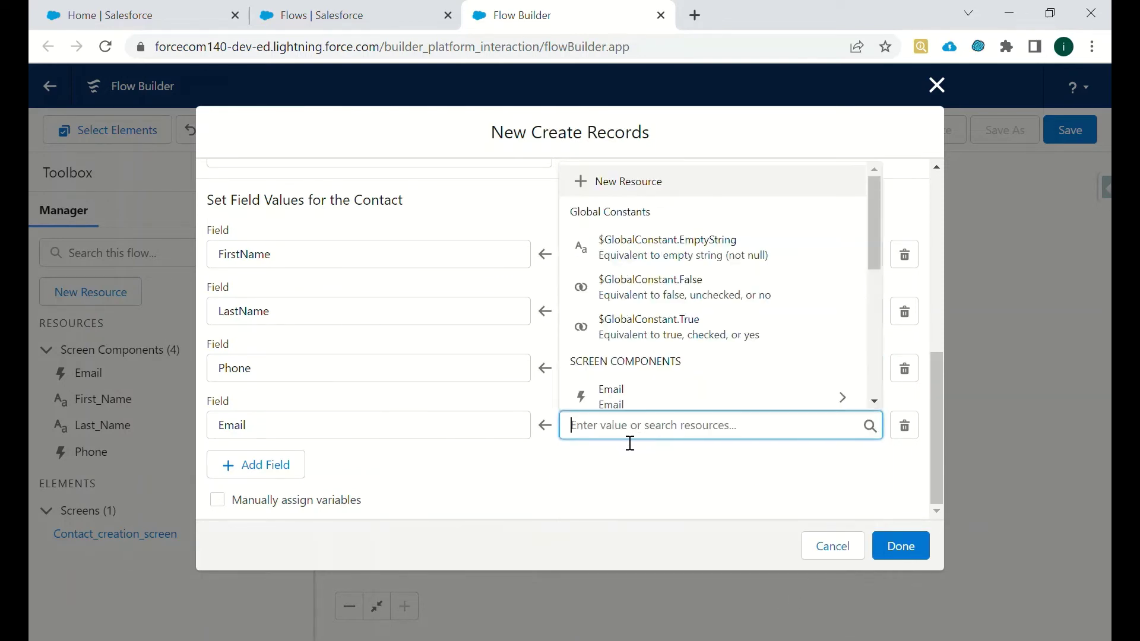
pyautogui.click(659, 400)
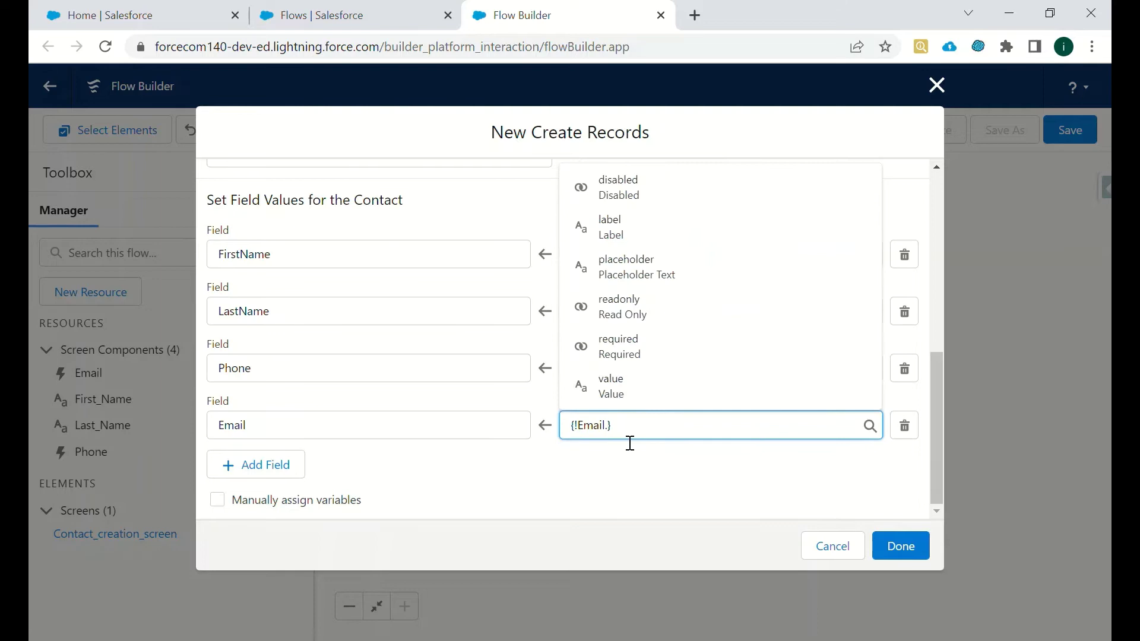
pyautogui.click(633, 392)
pyautogui.click(683, 466)
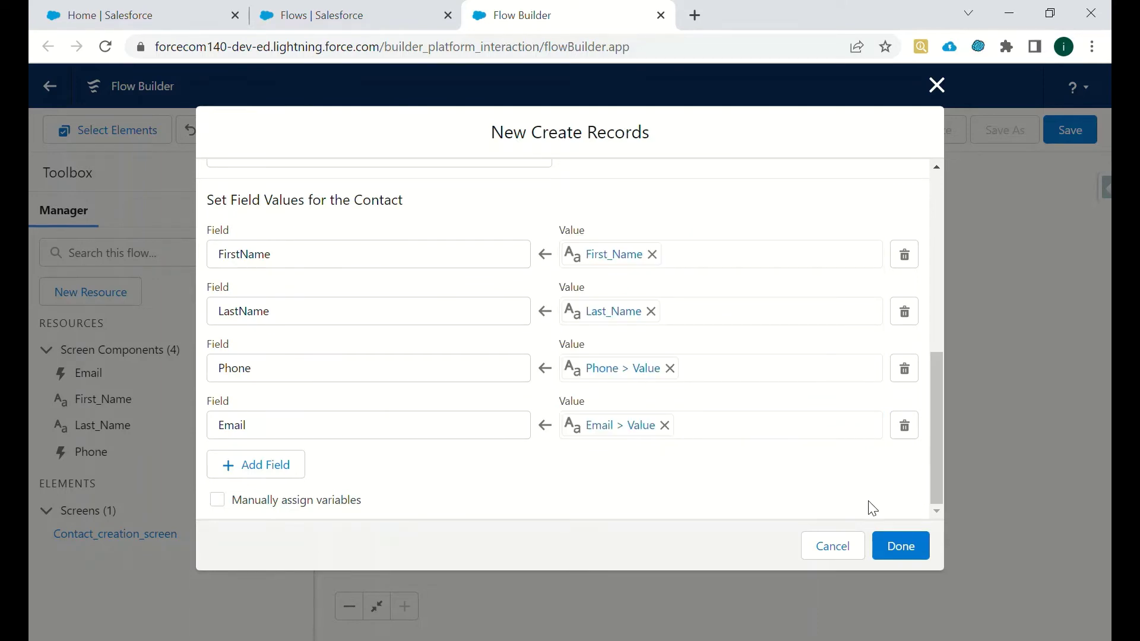
# - Add the Contact record element after the screen, then dismiss its details popover
pyautogui.click(900, 546)
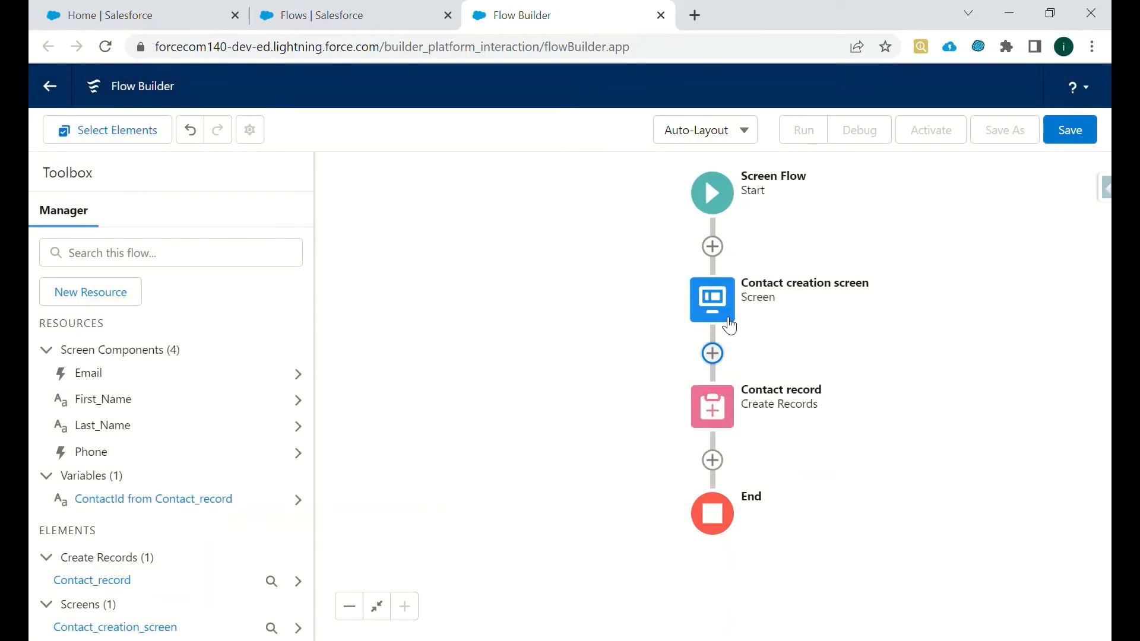
pyautogui.click(720, 423)
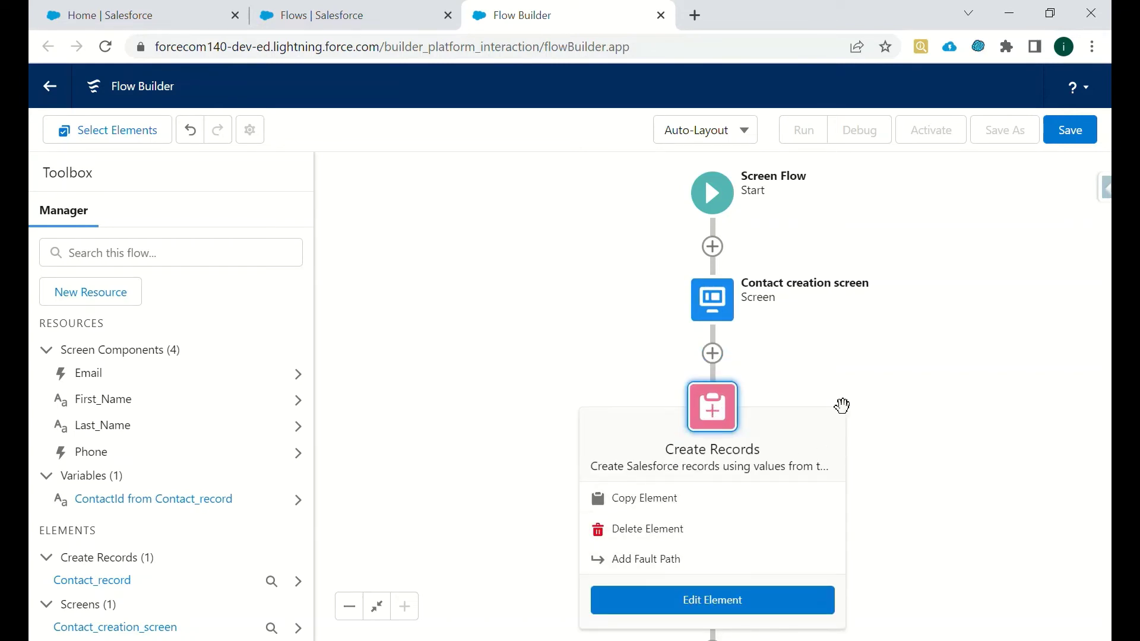
pyautogui.click(888, 355)
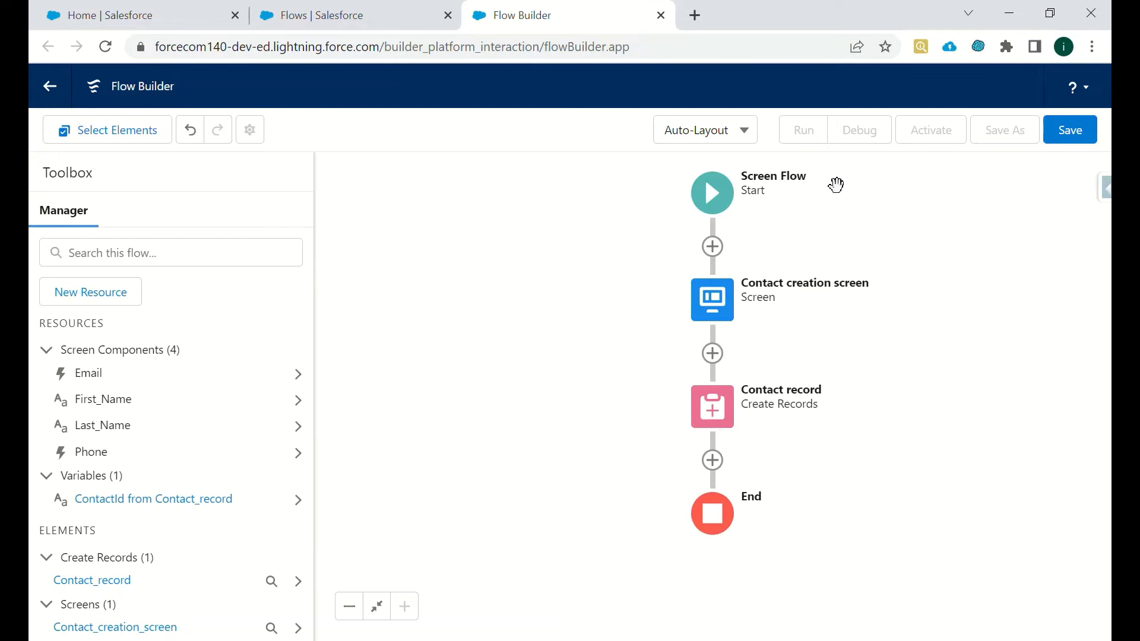
# - Save the flow as 'Contact creation flow', activate version 1, and switch to the Home tab
pyautogui.click(1071, 131)
pyautogui.click(397, 285)
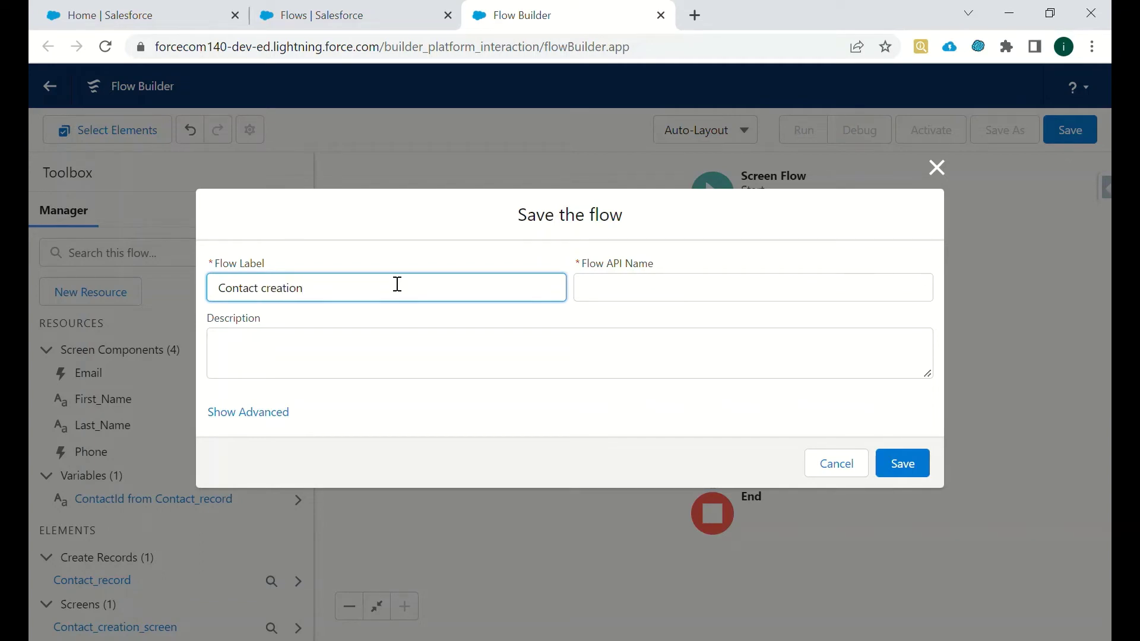
pyautogui.click(580, 254)
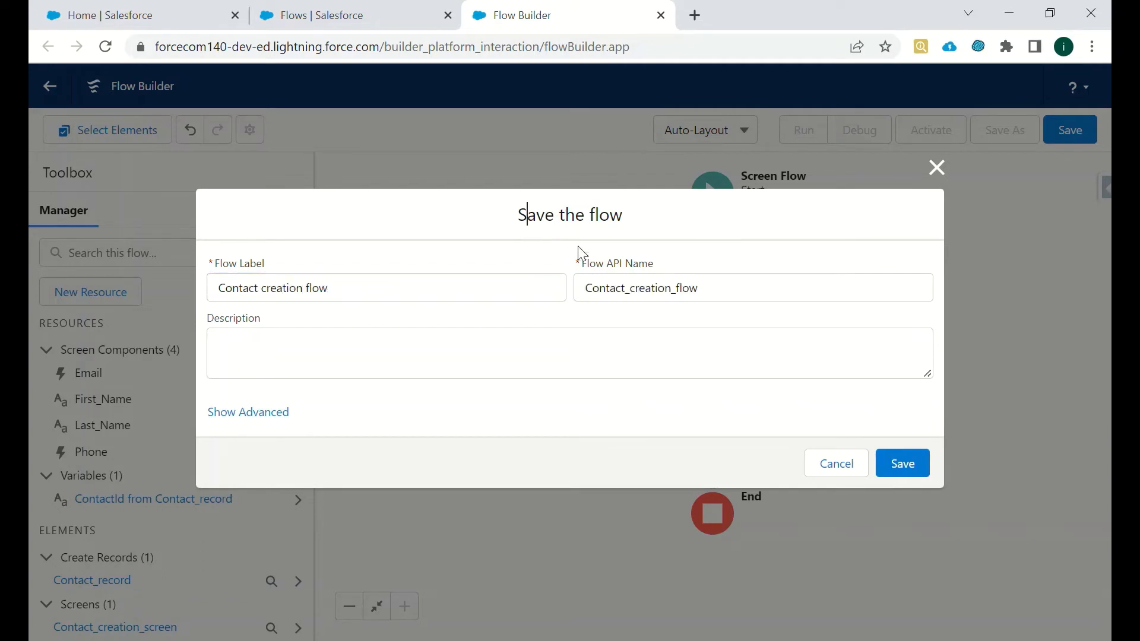
pyautogui.click(901, 462)
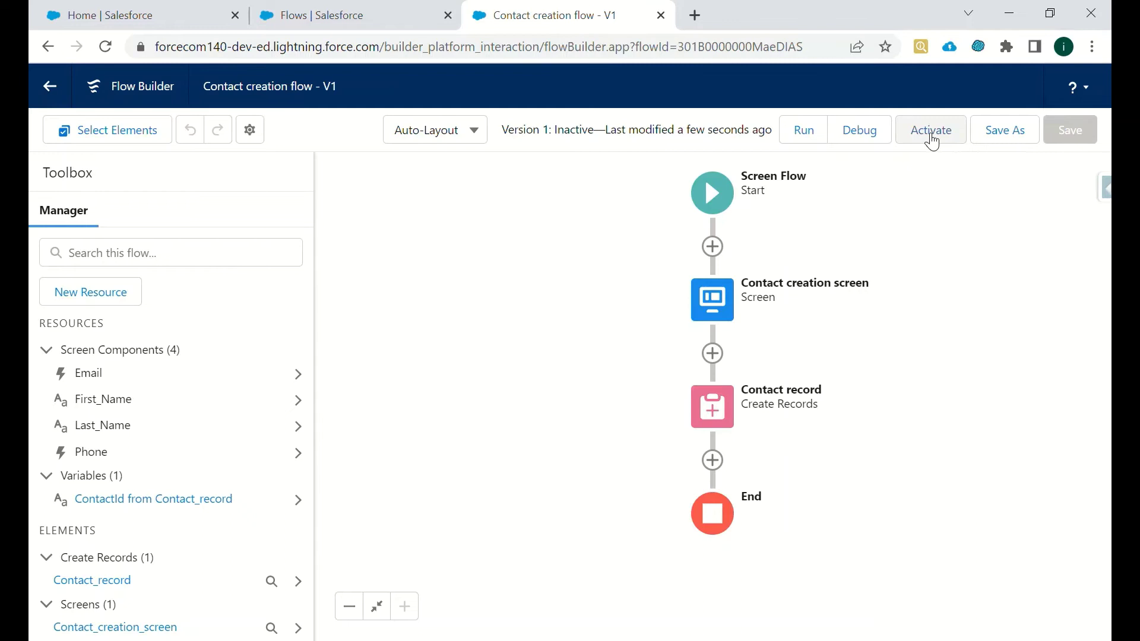
pyautogui.click(930, 134)
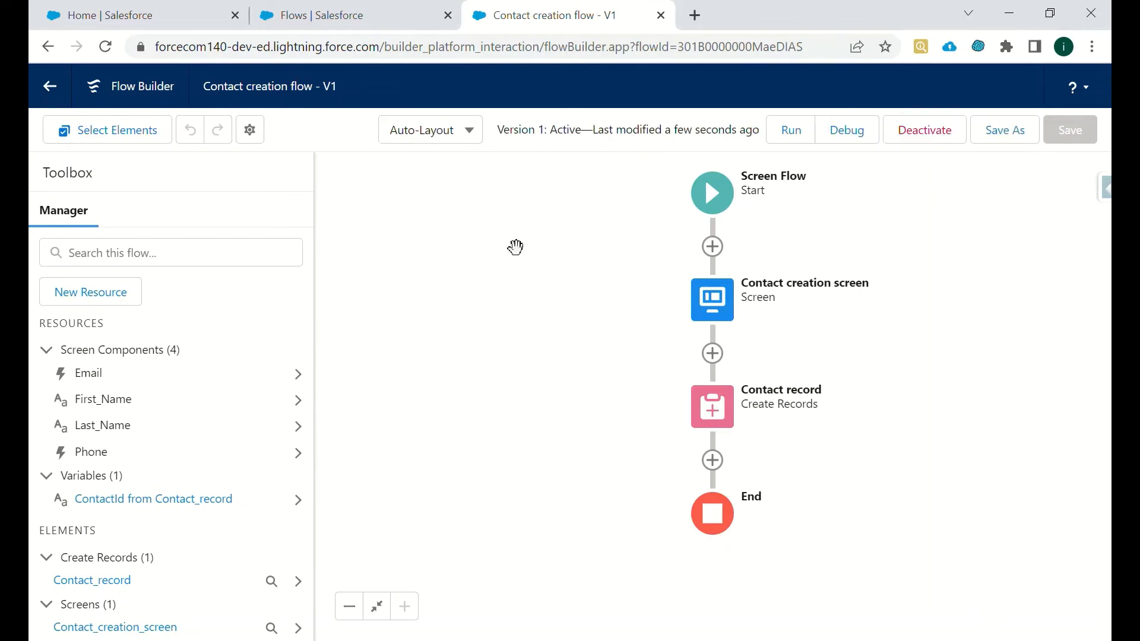
pyautogui.click(208, 11)
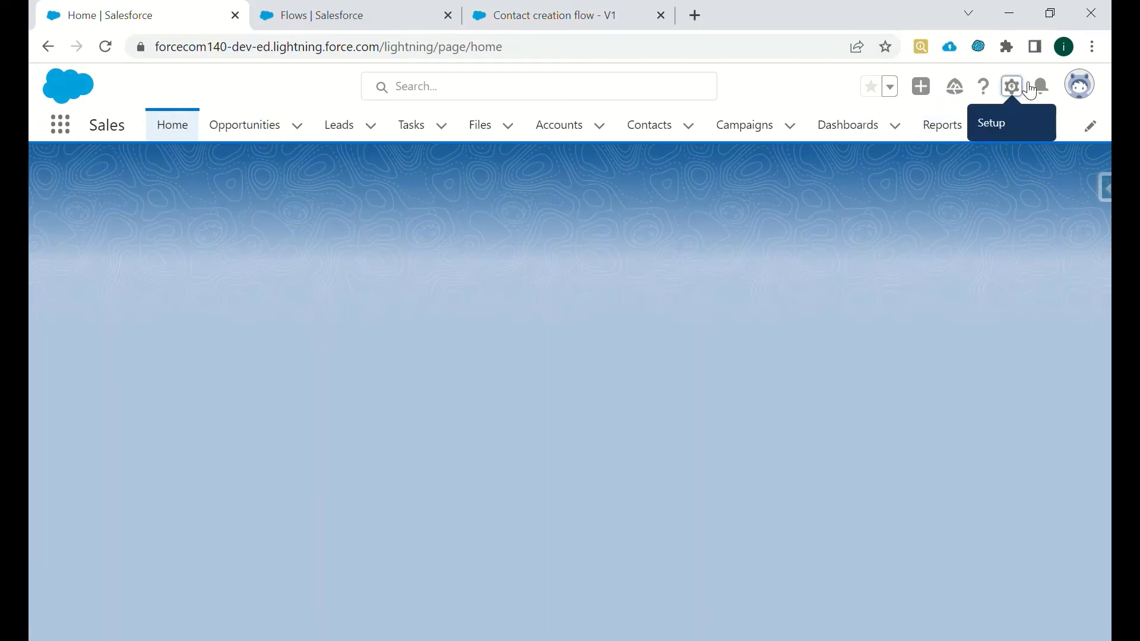
# - Open the Home page in the Lightning page builder with Setup's Edit Page
pyautogui.click(1030, 90)
pyautogui.click(926, 289)
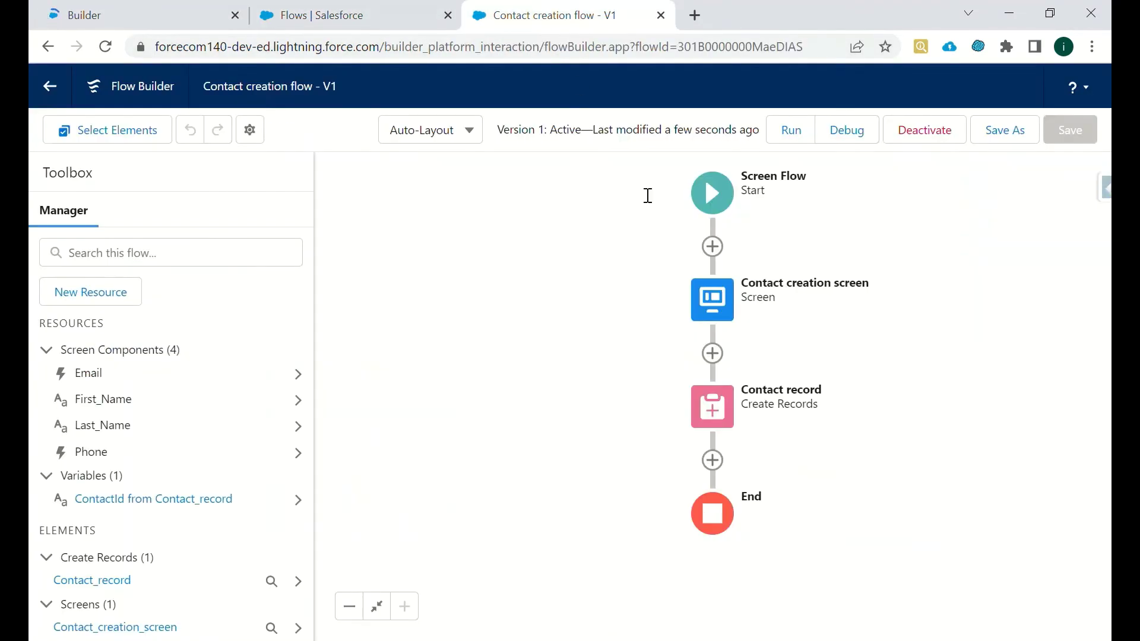
# - Open the Contact creation screen for editing and expand its Configure Footer settings
pyautogui.click(703, 302)
pyautogui.click(703, 302)
pyautogui.doubleClick(703, 301)
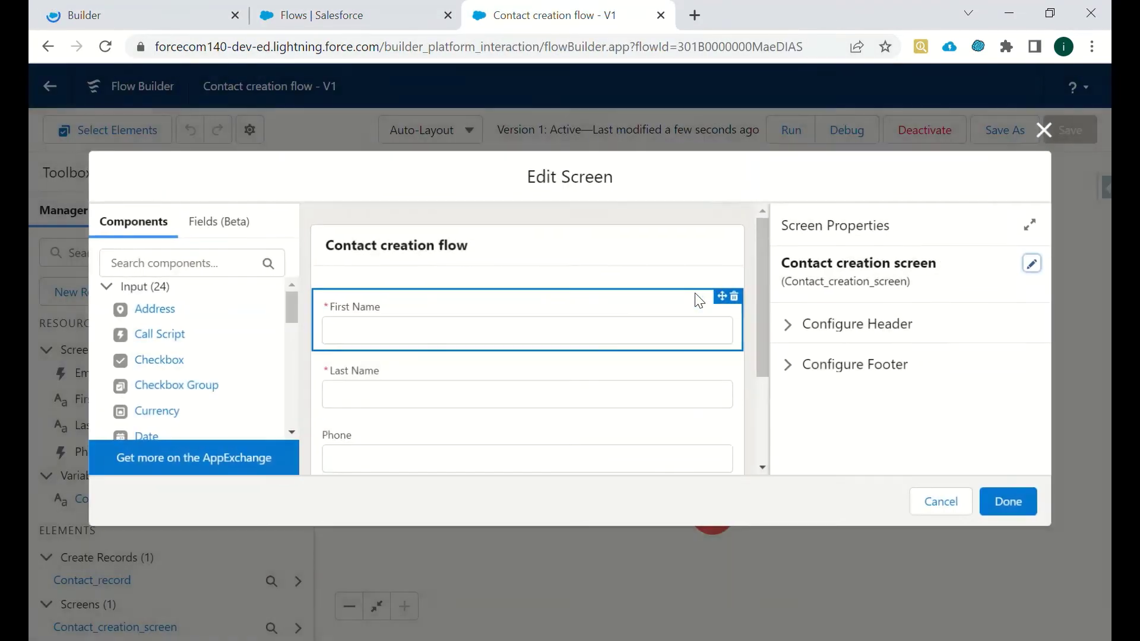
pyautogui.click(808, 365)
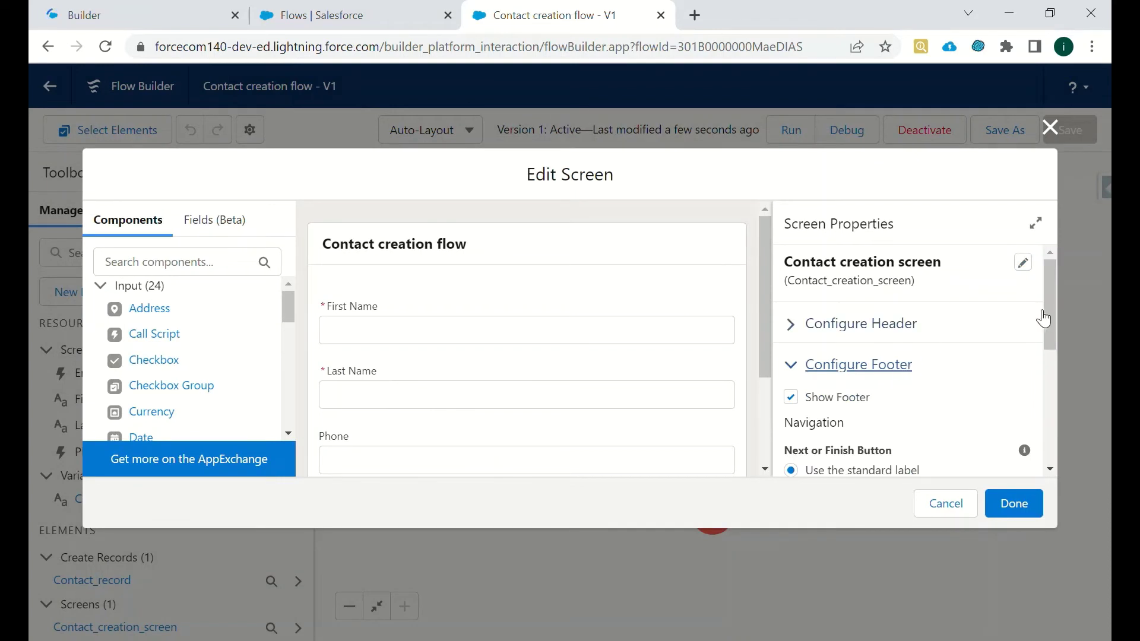
pyautogui.moveTo(766, 356); pyautogui.dragTo(780, 462)
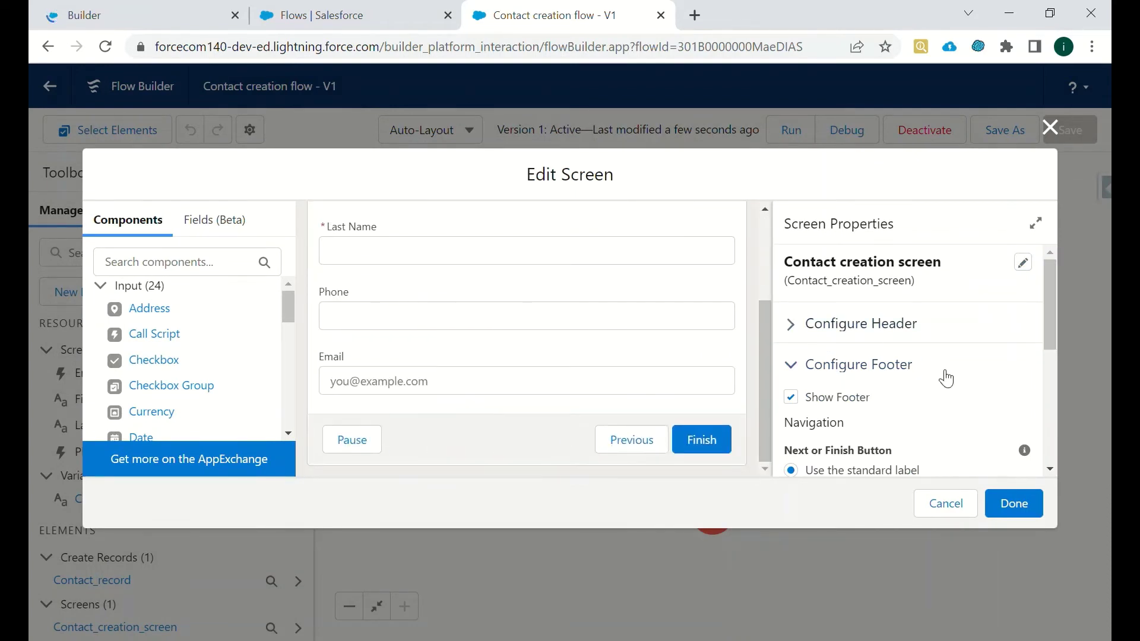
pyautogui.moveTo(1048, 313); pyautogui.dragTo(1053, 433)
# - Hide the Pause and Previous buttons and set the custom Next/Finish label 'Sumbit'
pyautogui.click(798, 415)
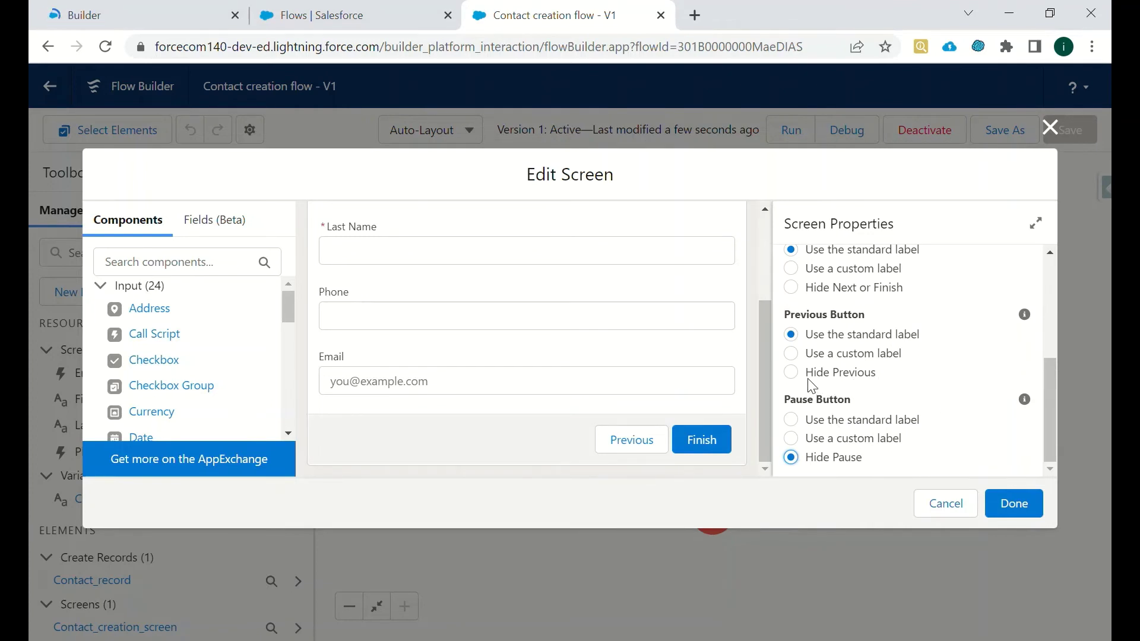
pyautogui.click(790, 372)
pyautogui.moveTo(1047, 384); pyautogui.dragTo(1052, 374)
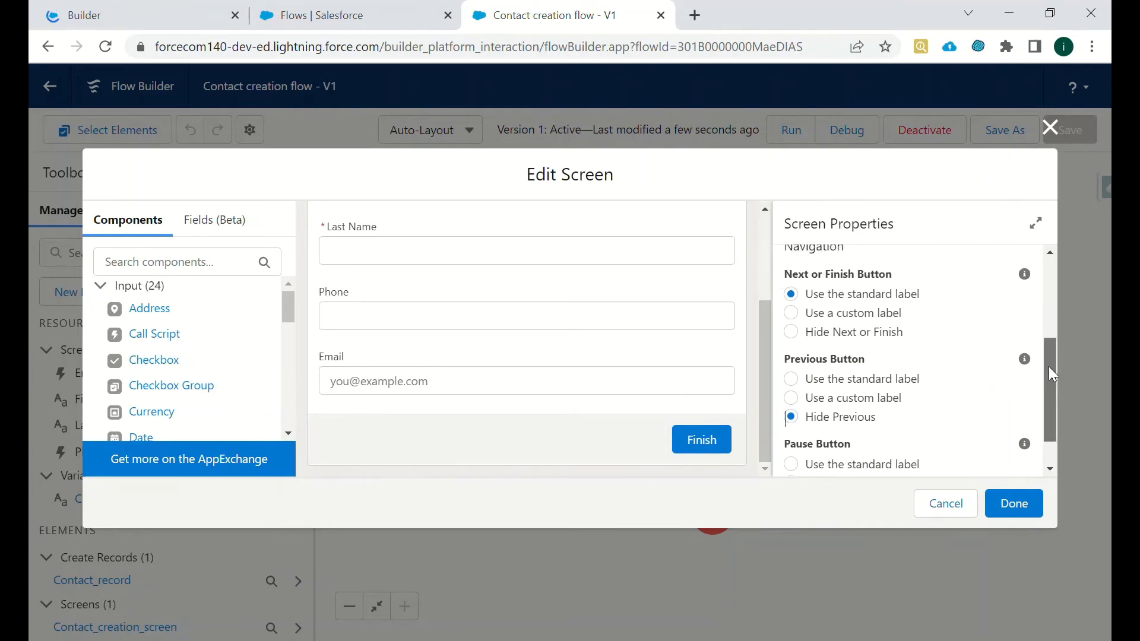
pyautogui.click(792, 319)
pyautogui.click(854, 392)
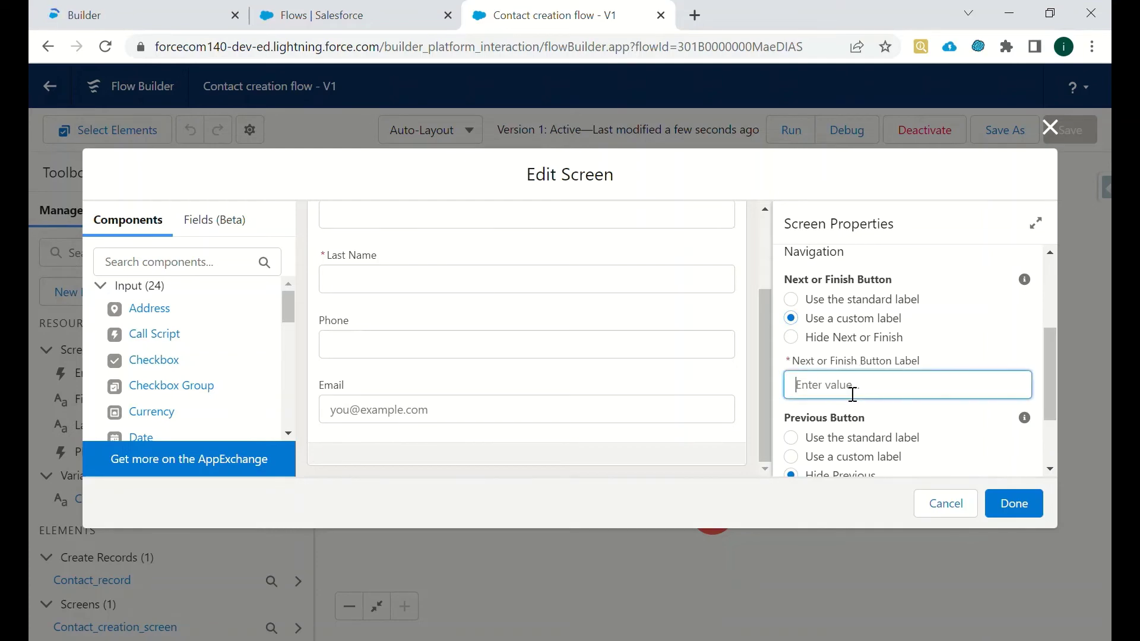
pyautogui.write('Sumbit')
# - Apply the footer changes, save them as a new version 2, and activate V2
pyautogui.click(1024, 503)
pyautogui.click(997, 137)
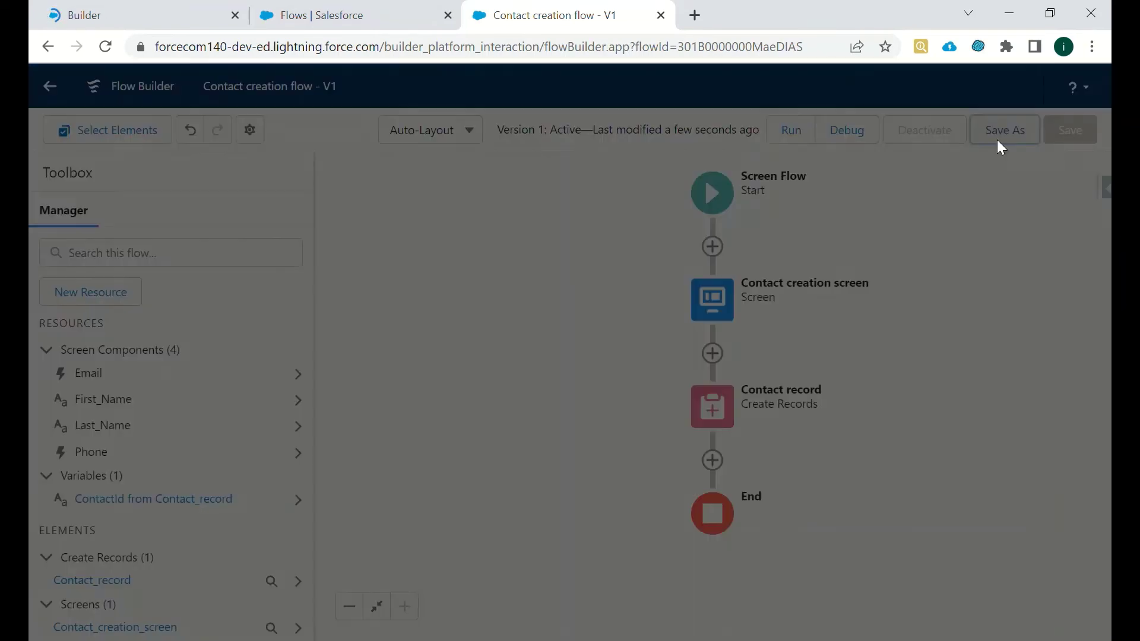
pyautogui.click(914, 488)
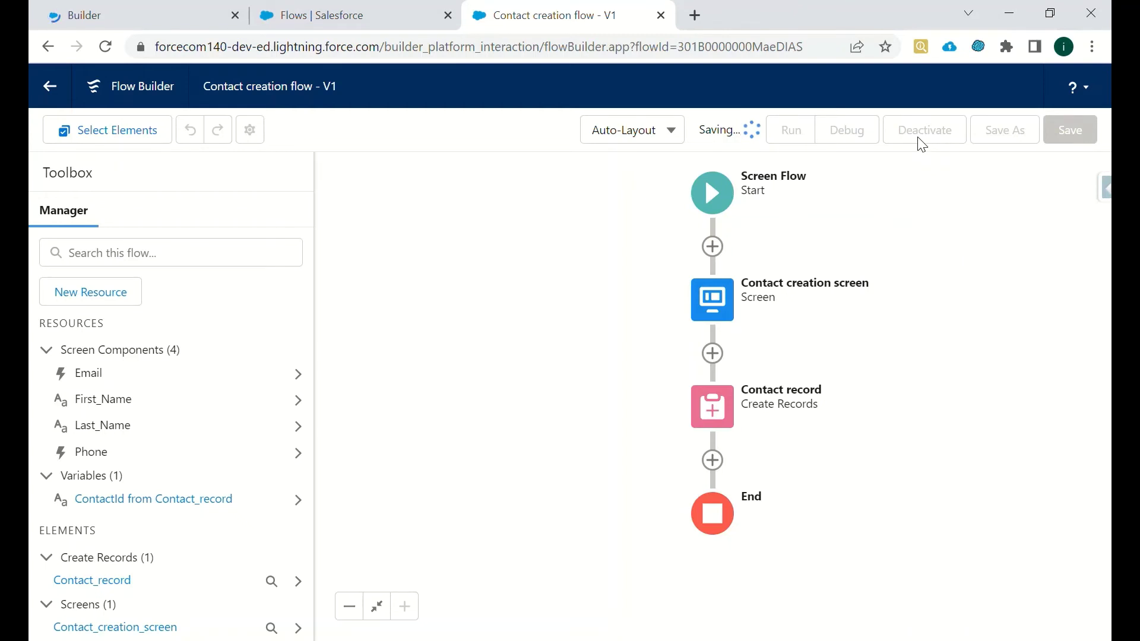
pyautogui.click(85, 12)
pyautogui.click(487, 15)
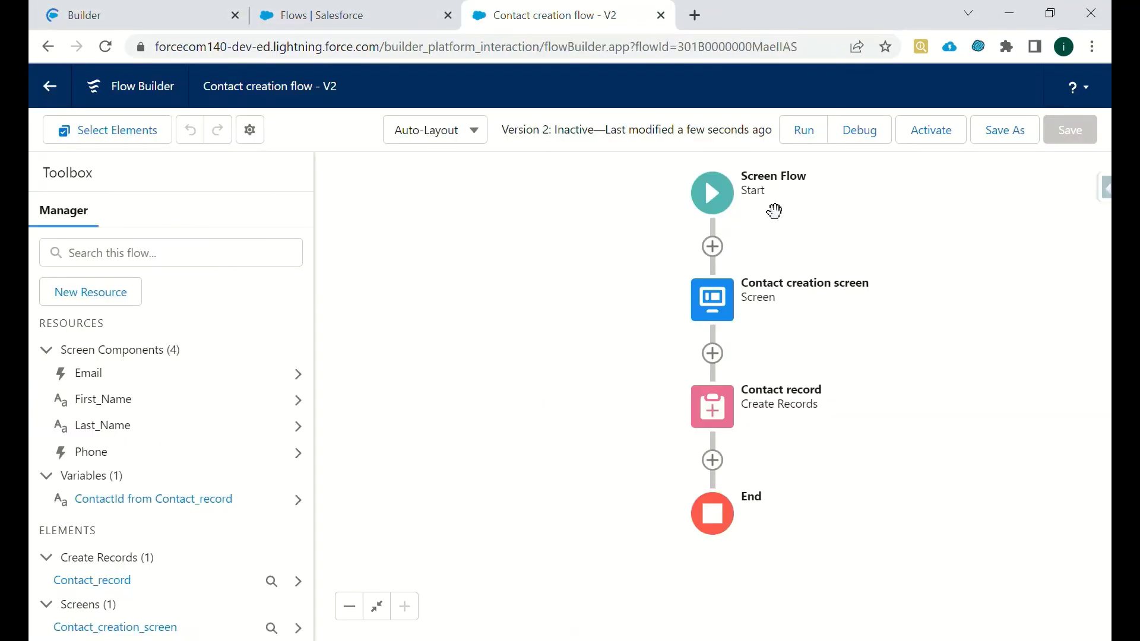
pyautogui.click(922, 135)
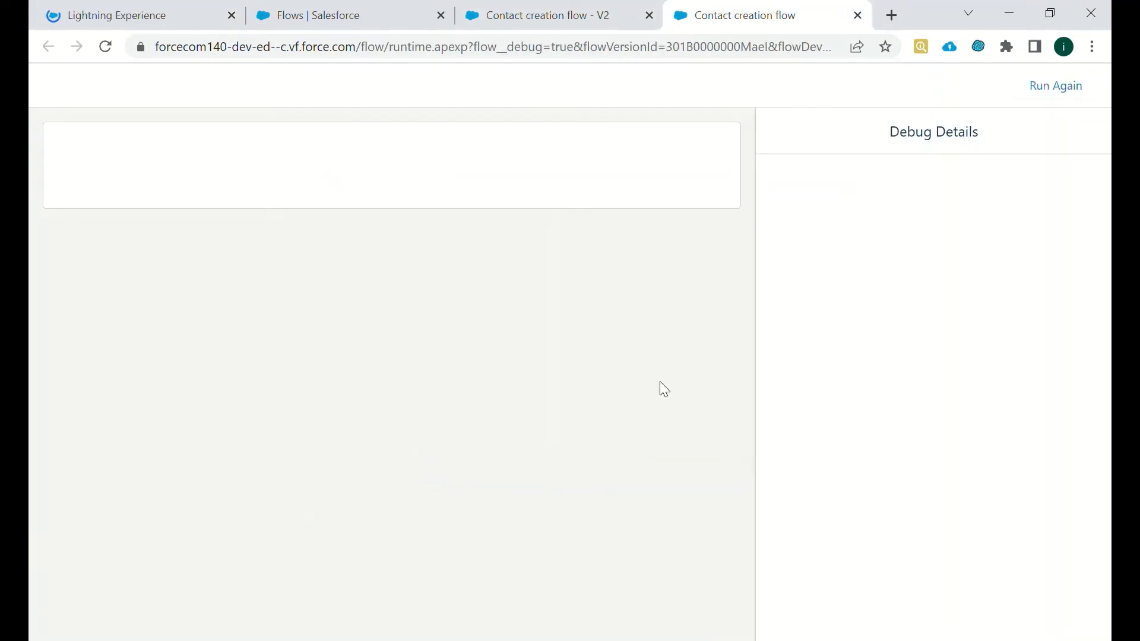
# - Submit test first name, last name, phone and e-mail, then check the committed Contact record
pyautogui.click(187, 210)
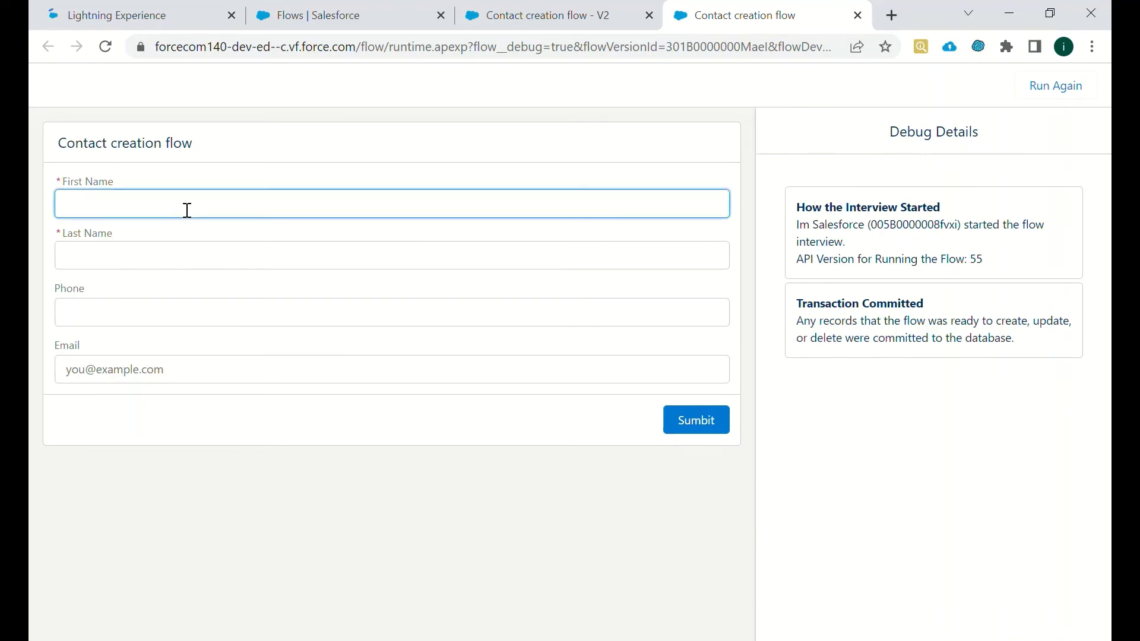
pyautogui.write('abc')
pyautogui.click(126, 265)
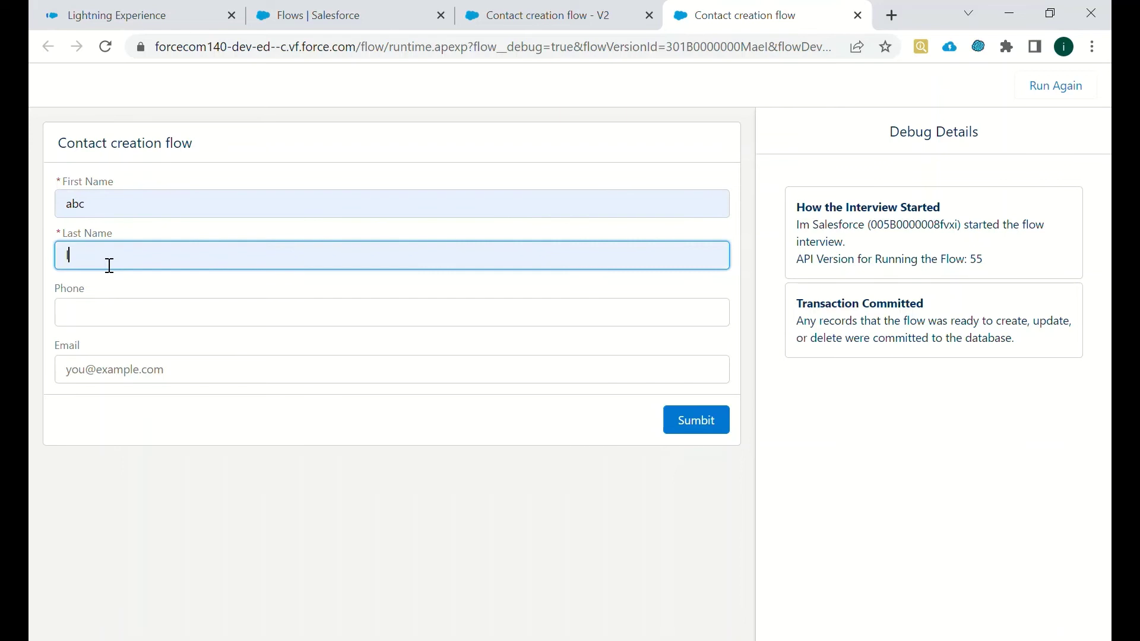
pyautogui.write('l')
pyautogui.click(112, 319)
pyautogui.write('989898989898')
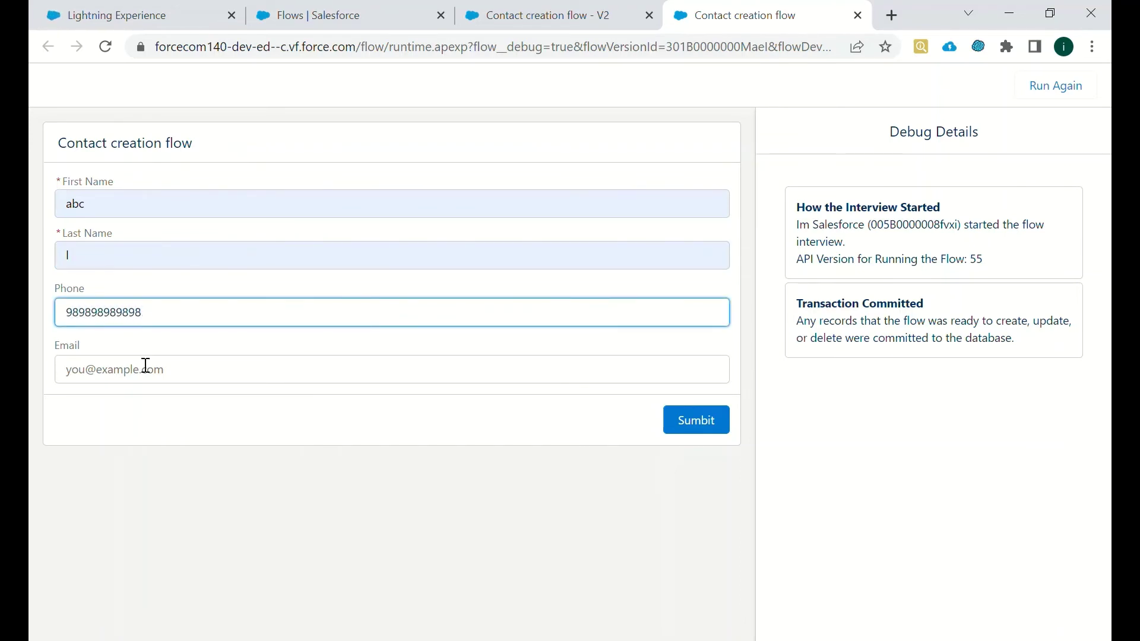
pyautogui.click(145, 367)
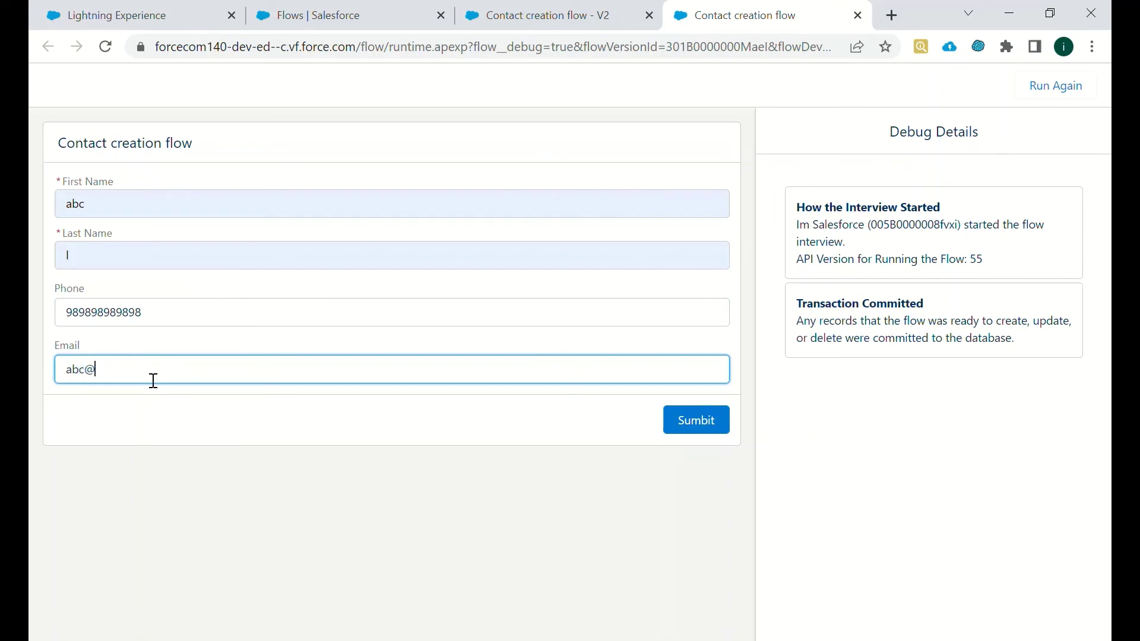
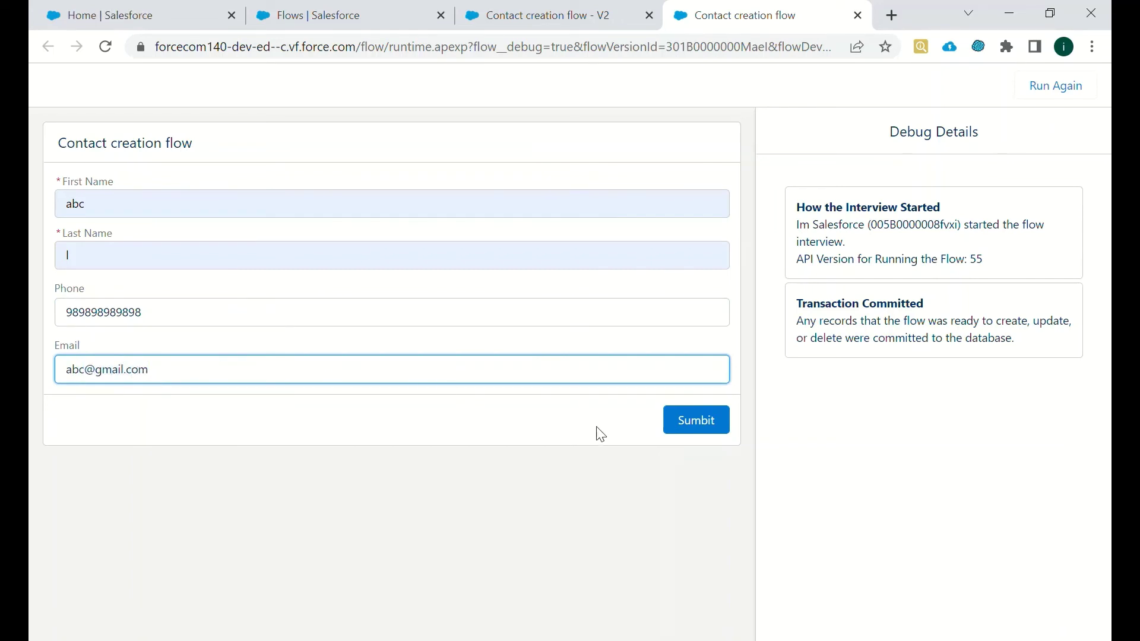
pyautogui.click(697, 420)
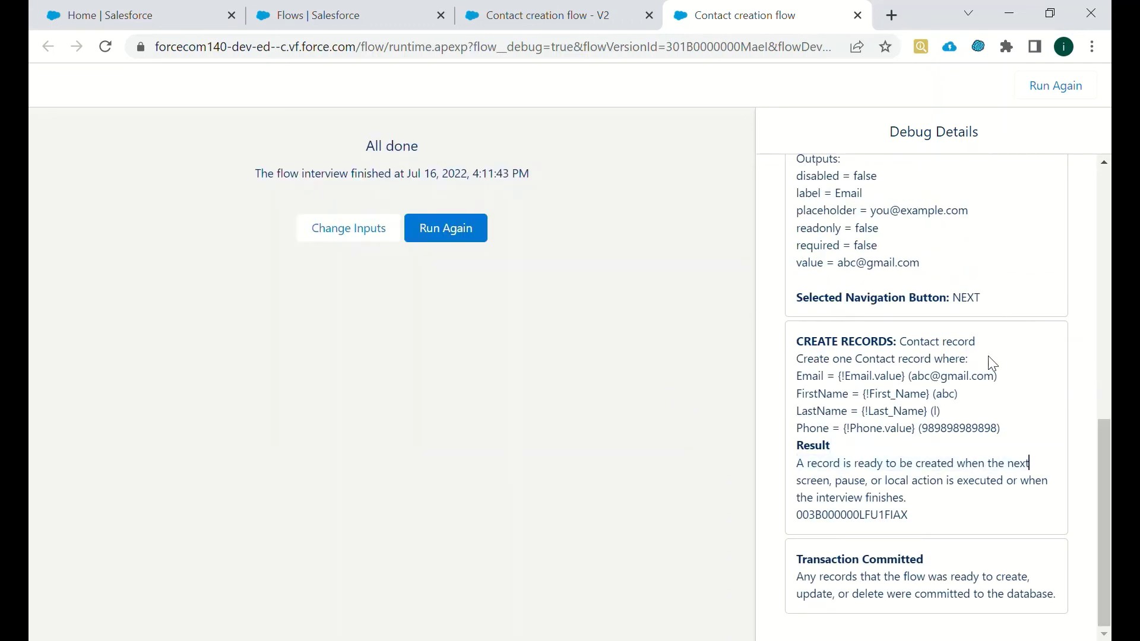
pyautogui.moveTo(1016, 437); pyautogui.dragTo(798, 376)
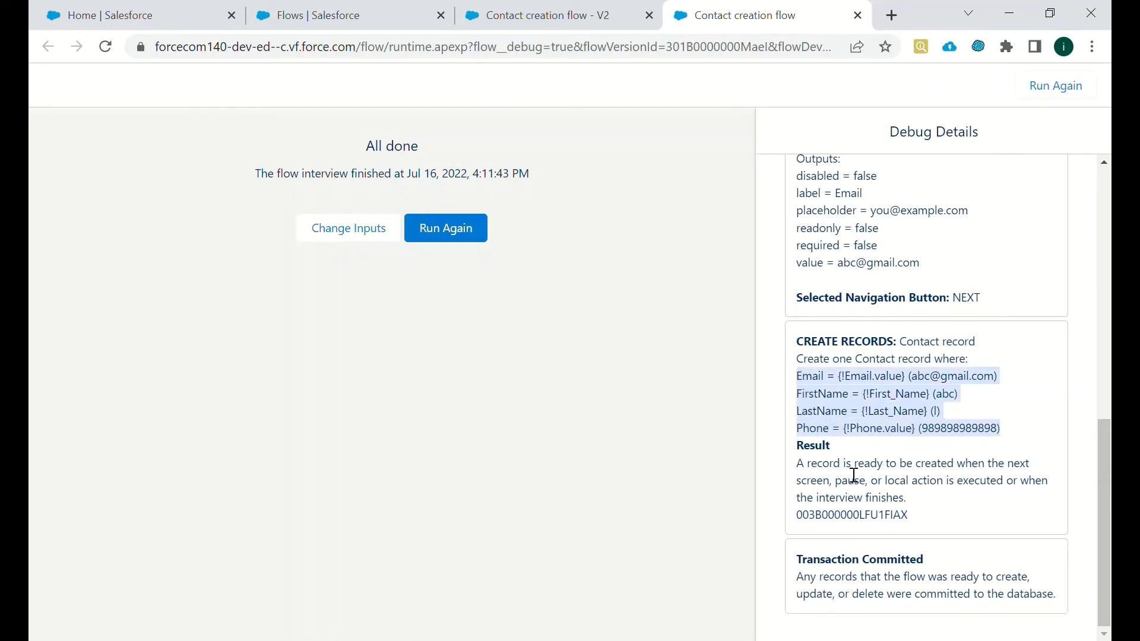
pyautogui.moveTo(795, 562); pyautogui.dragTo(1039, 601)
# - Enter the contact's first and last name, phone number and e-mail, then submit the form
pyautogui.click(166, 8)
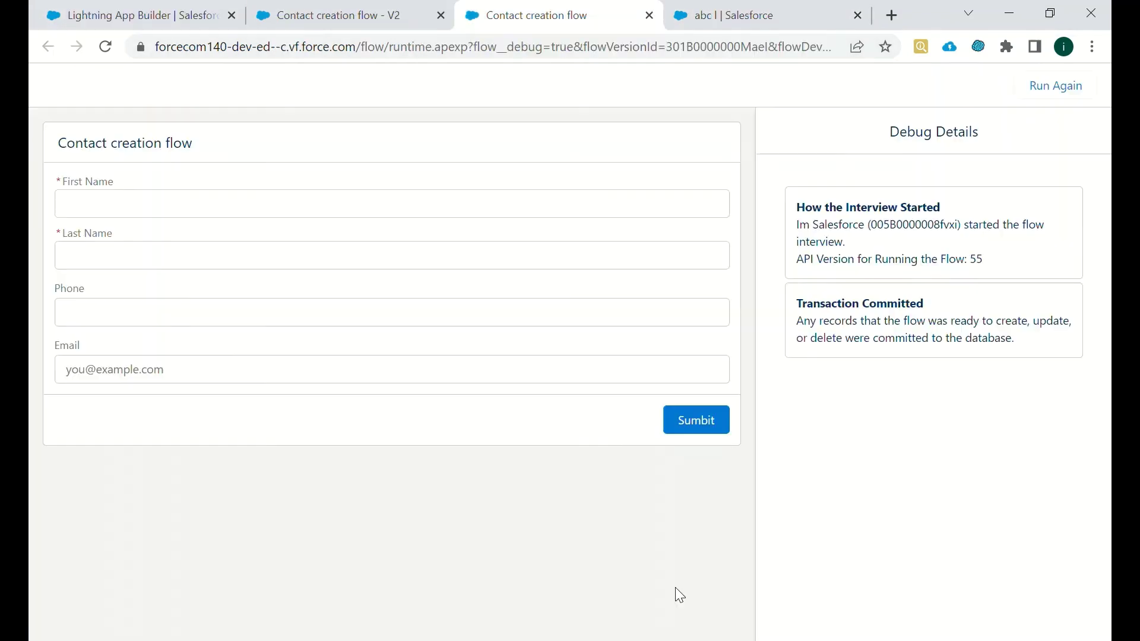
pyautogui.click(218, 211)
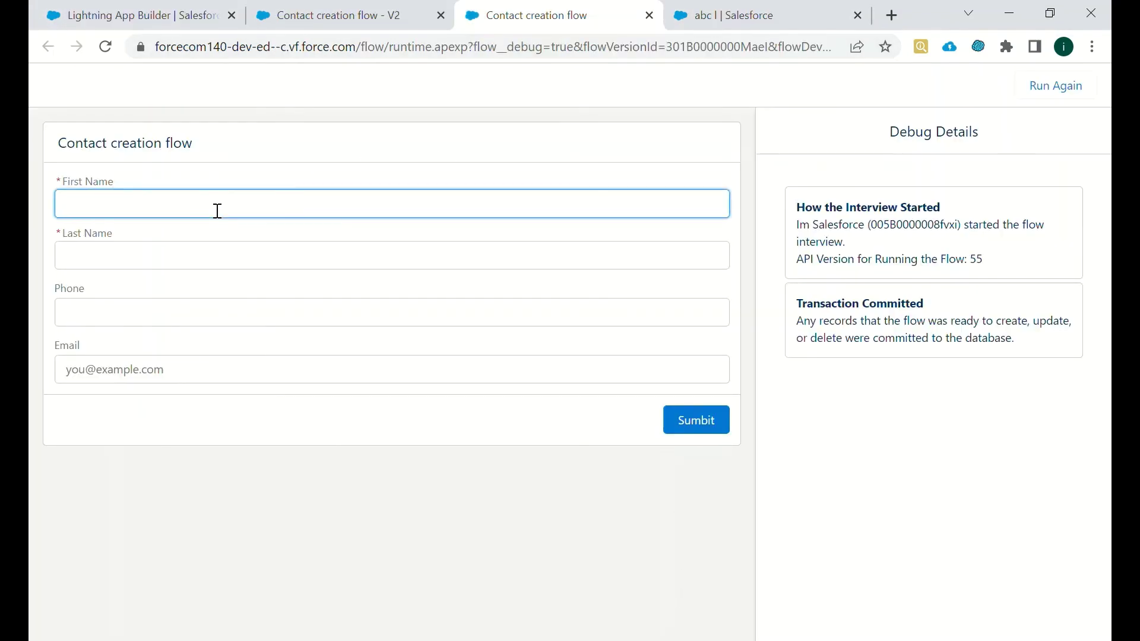
pyautogui.click(185, 261)
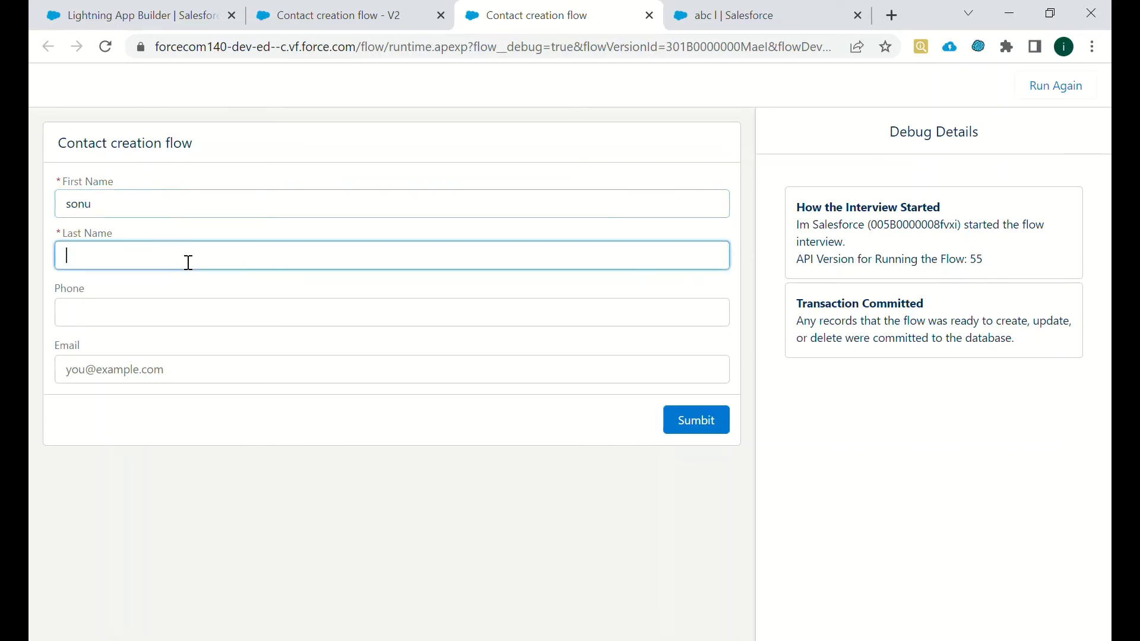
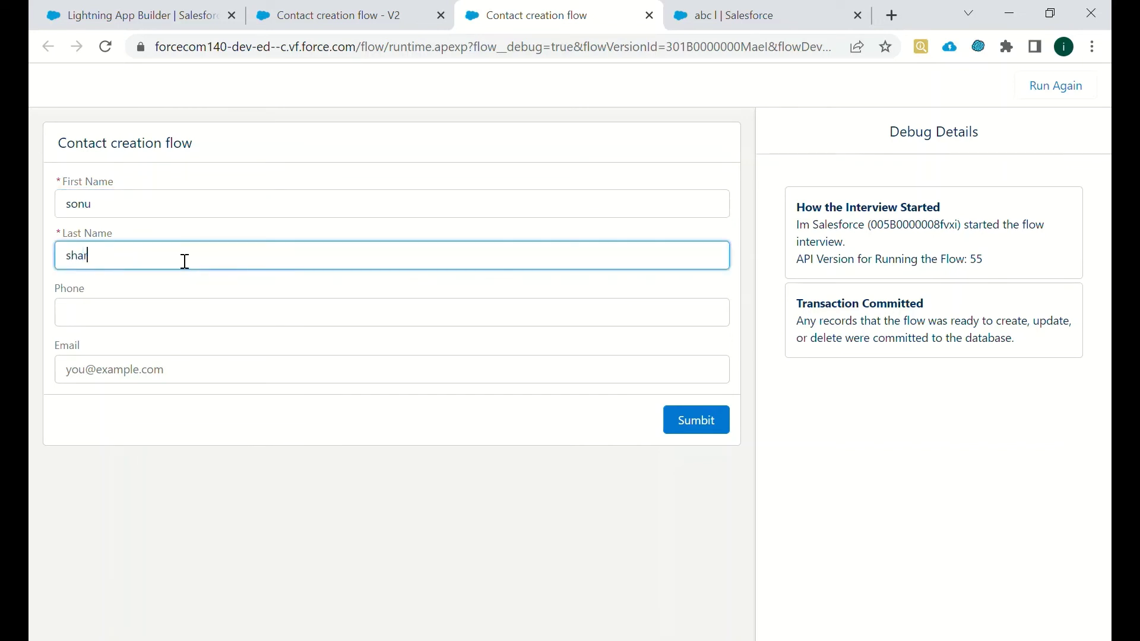
pyautogui.click(157, 318)
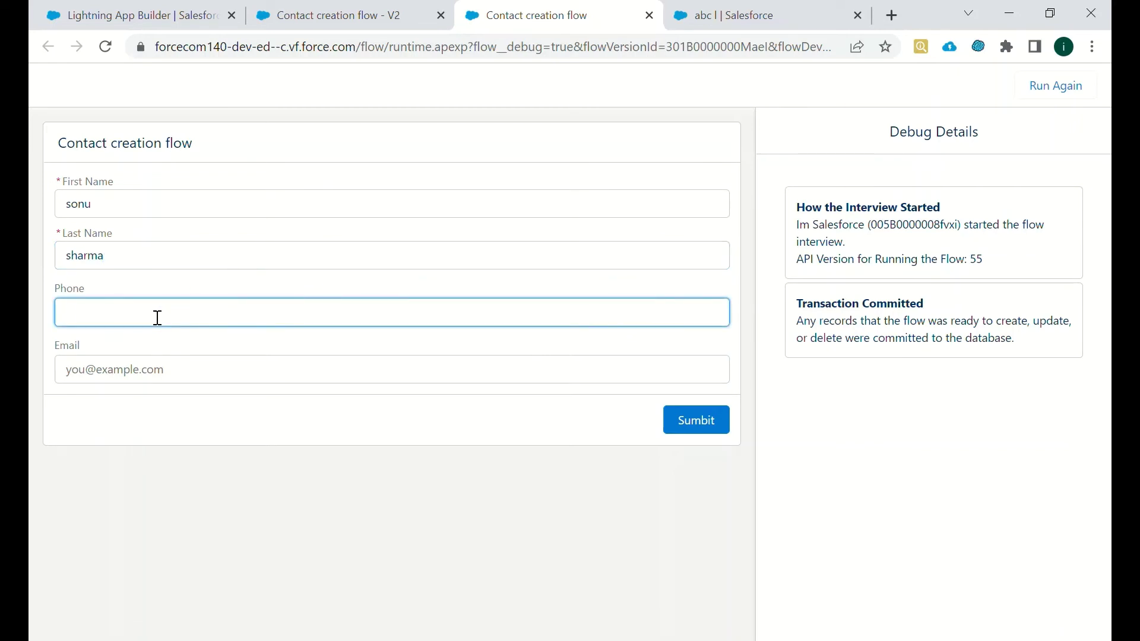
pyautogui.click(172, 378)
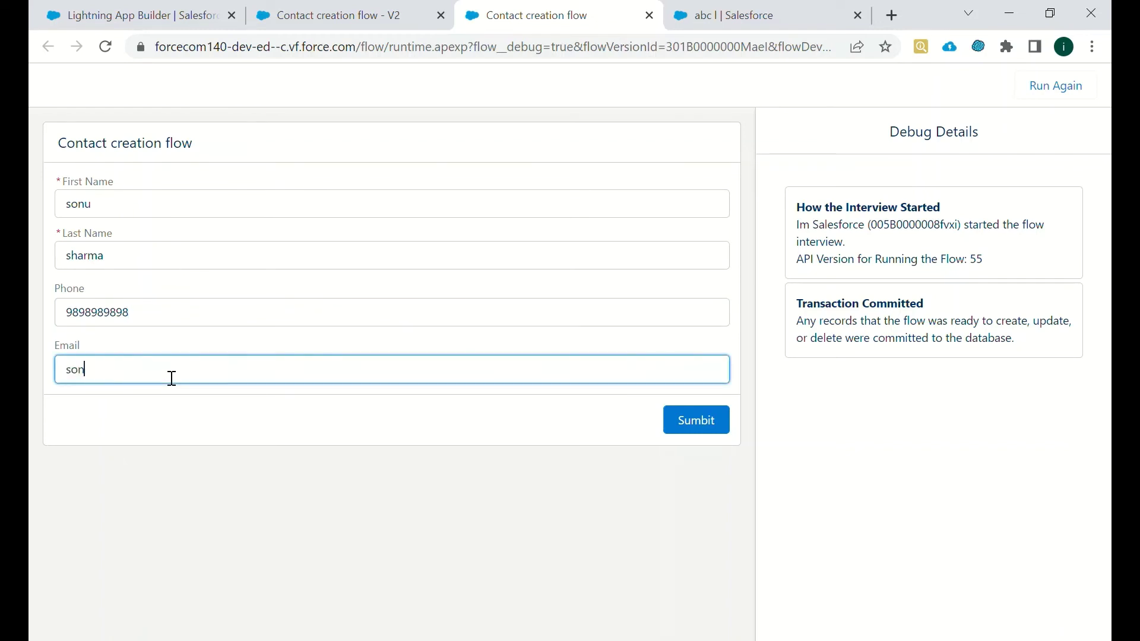
pyautogui.click(689, 423)
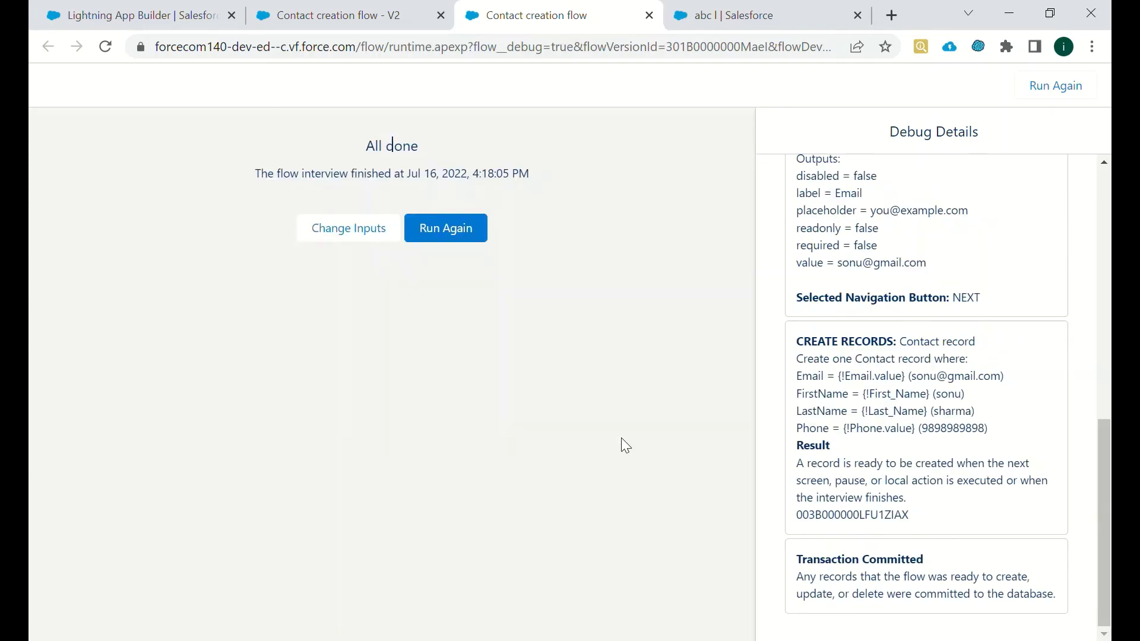
# - Scroll through the Debug Details and inspect the Create Records field values
pyautogui.tripleClick(1051, 420)
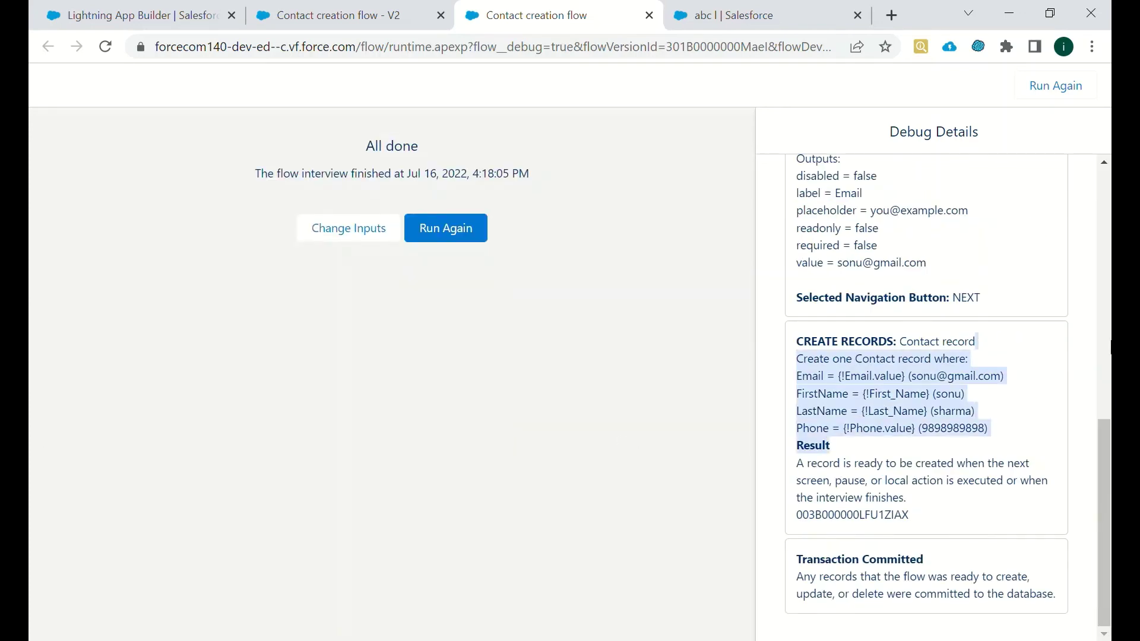
pyautogui.moveTo(1108, 459); pyautogui.dragTo(1108, 363)
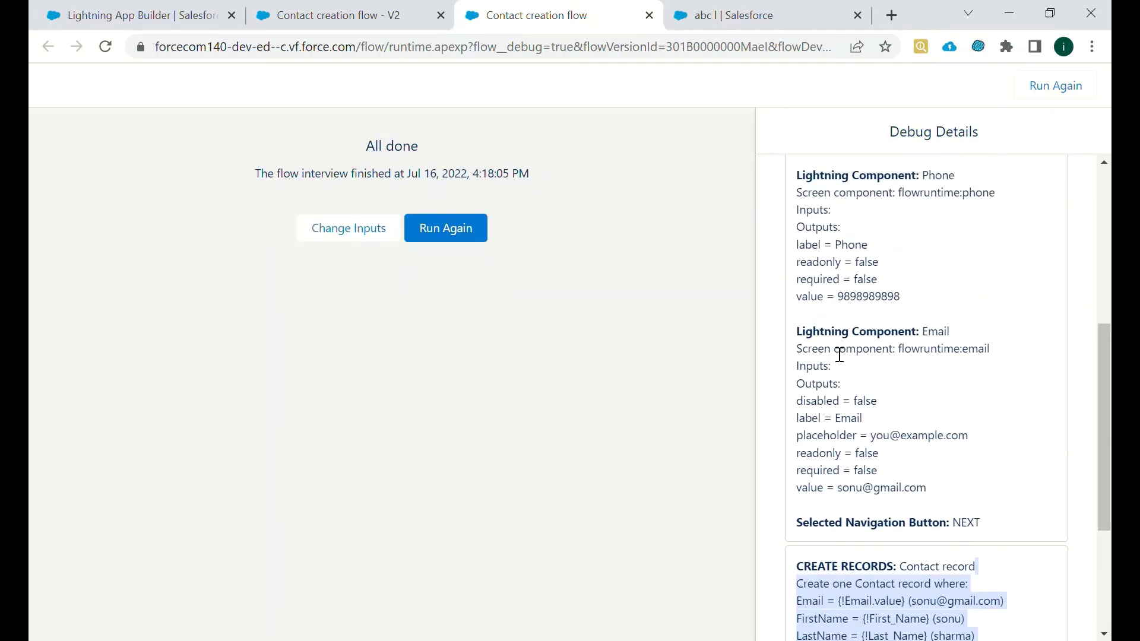
pyautogui.click(842, 386)
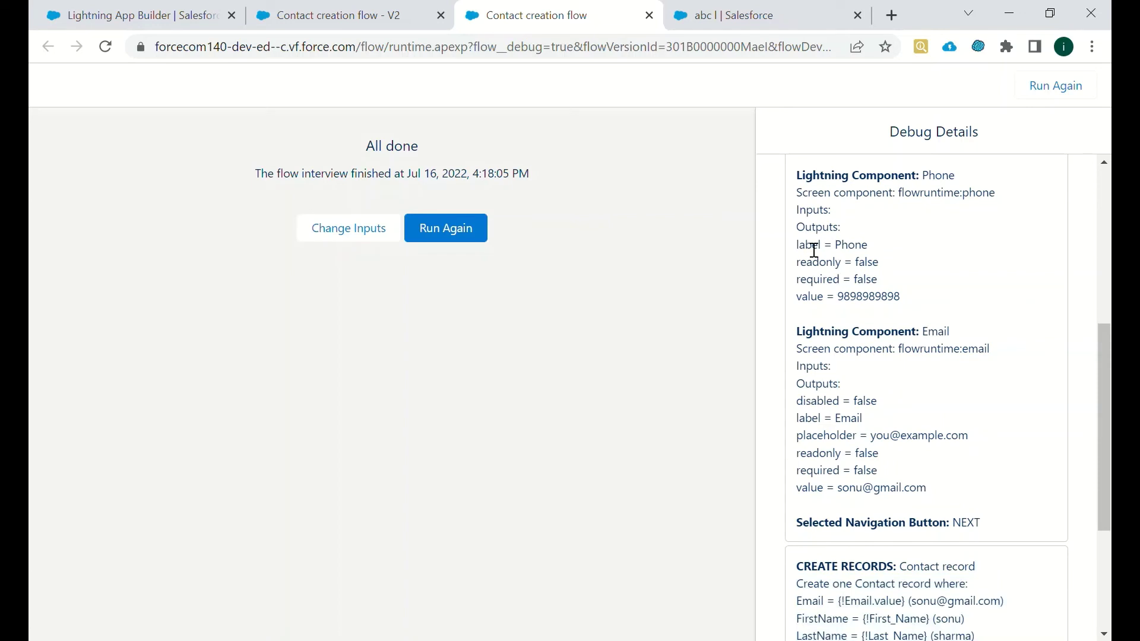
pyautogui.moveTo(1105, 348); pyautogui.dragTo(1098, 233)
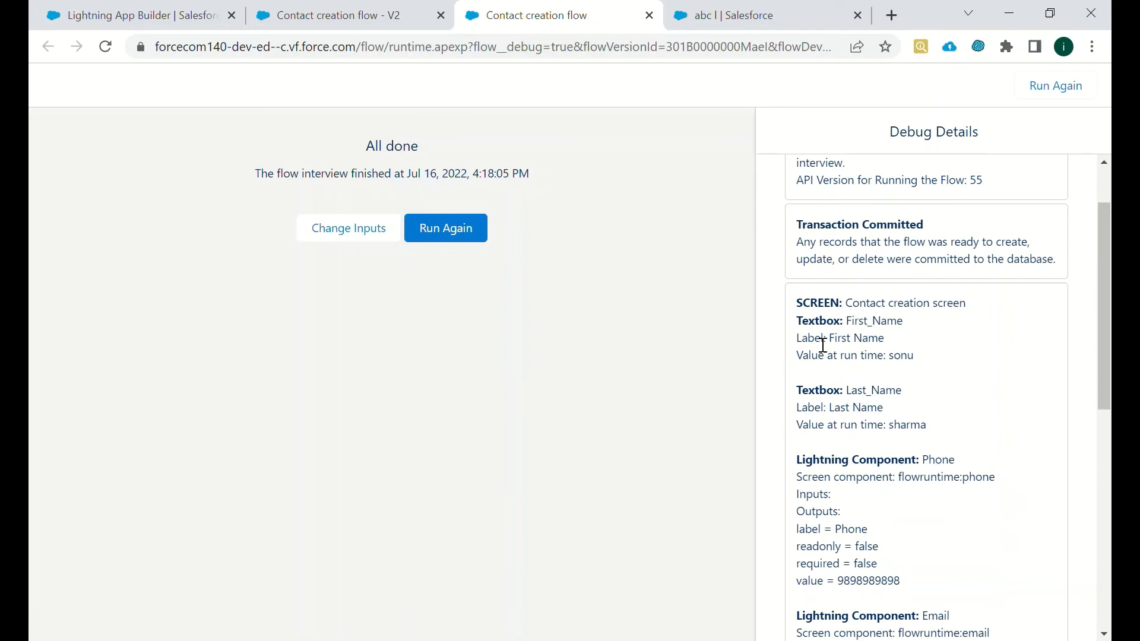
pyautogui.moveTo(802, 339); pyautogui.dragTo(924, 356)
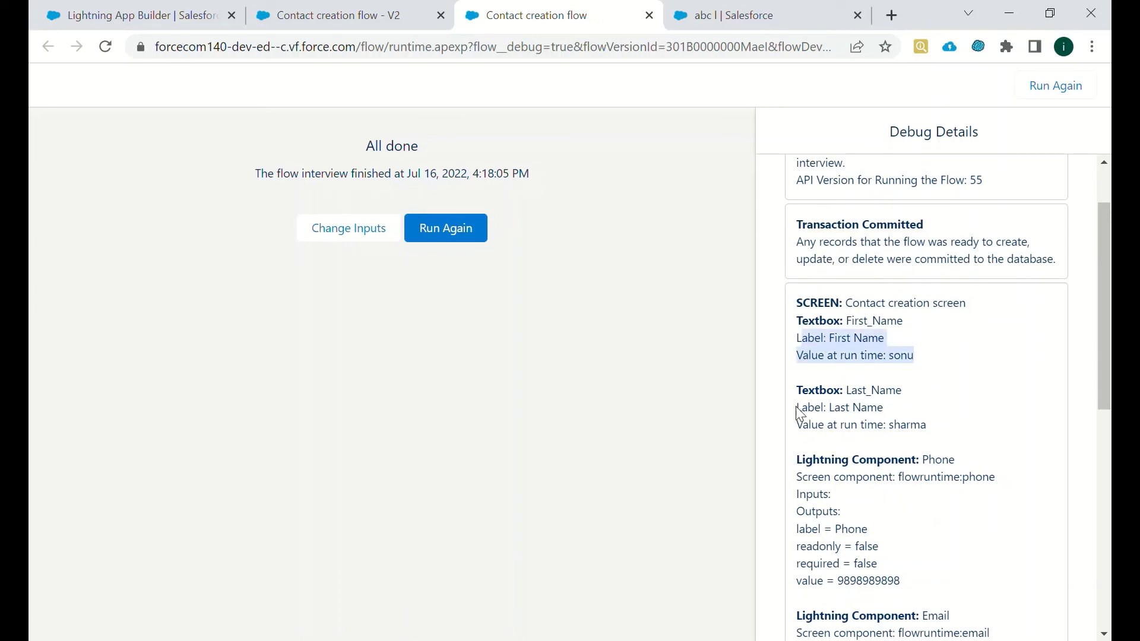
pyautogui.moveTo(796, 407); pyautogui.dragTo(931, 436)
pyautogui.moveTo(887, 339); pyautogui.dragTo(903, 392)
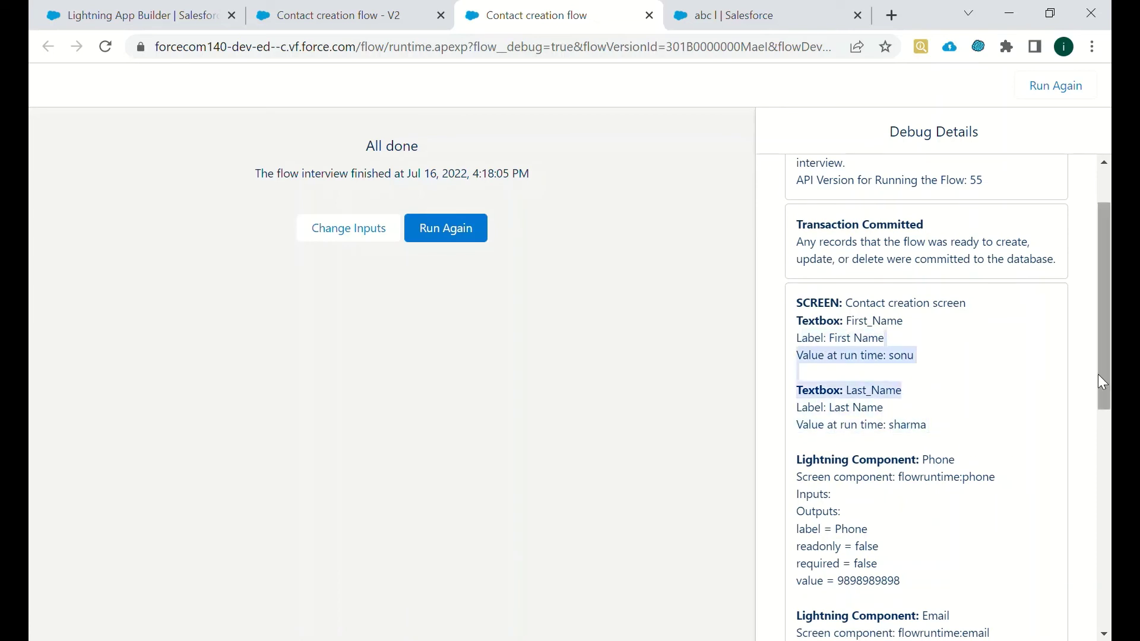
pyautogui.moveTo(1099, 374); pyautogui.dragTo(1103, 425)
pyautogui.moveTo(909, 502); pyautogui.dragTo(796, 375)
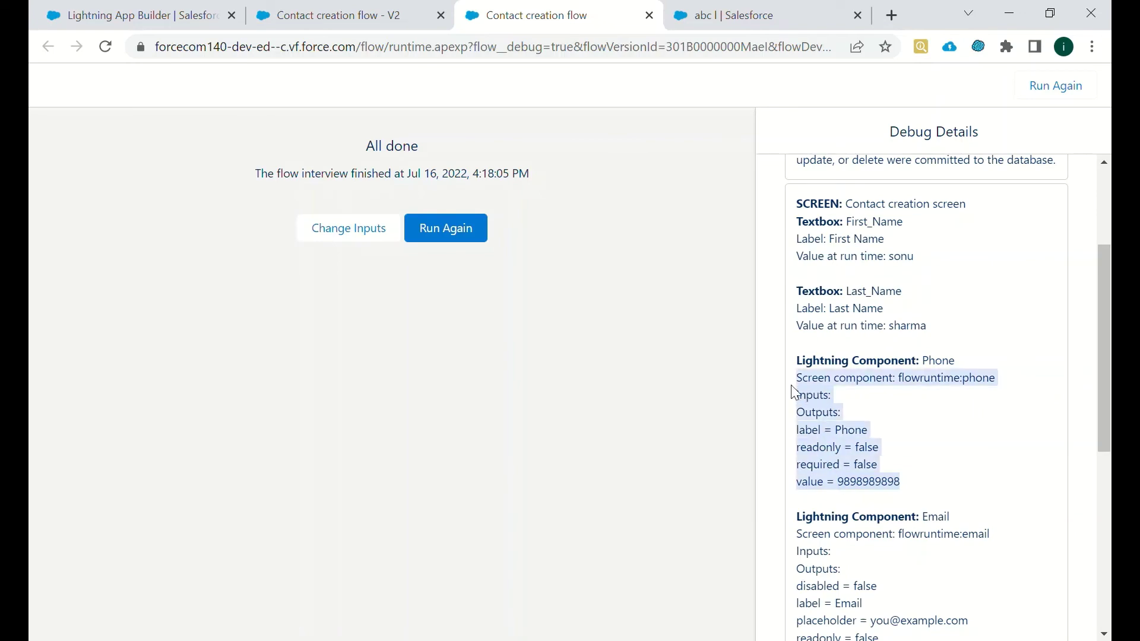
pyautogui.moveTo(1107, 358); pyautogui.dragTo(1109, 432)
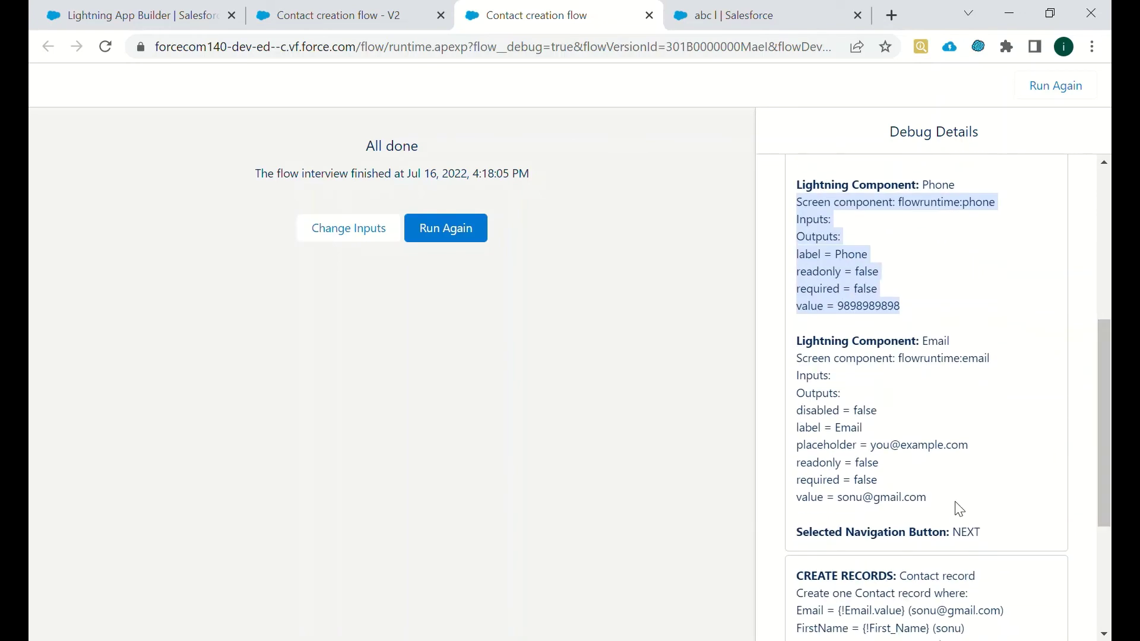
pyautogui.moveTo(957, 504); pyautogui.dragTo(814, 376)
pyautogui.moveTo(1103, 398); pyautogui.dragTo(1103, 497)
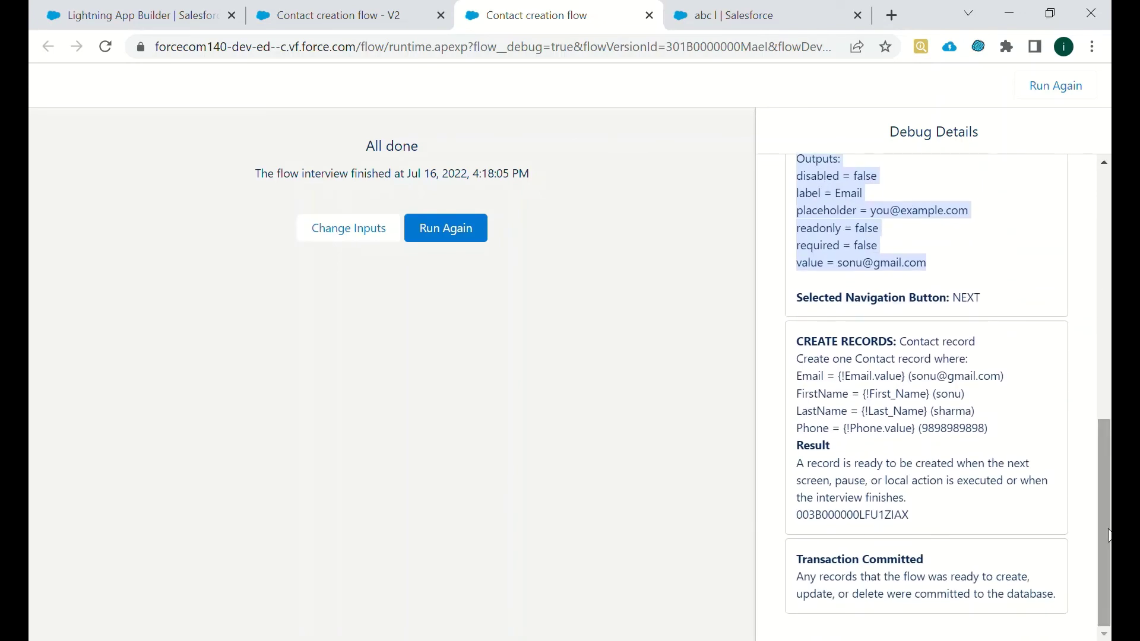
pyautogui.click(807, 346)
pyautogui.moveTo(809, 347); pyautogui.dragTo(980, 497)
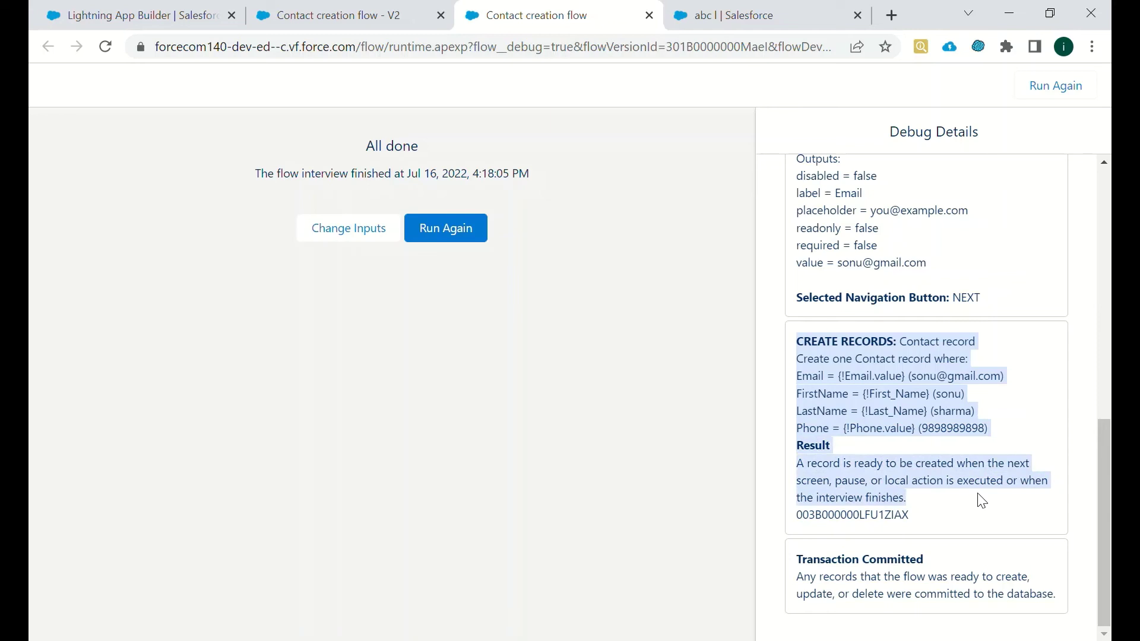
# - Copy the new Contact record's ID from the debug results and move to the contact tab
pyautogui.click(884, 529)
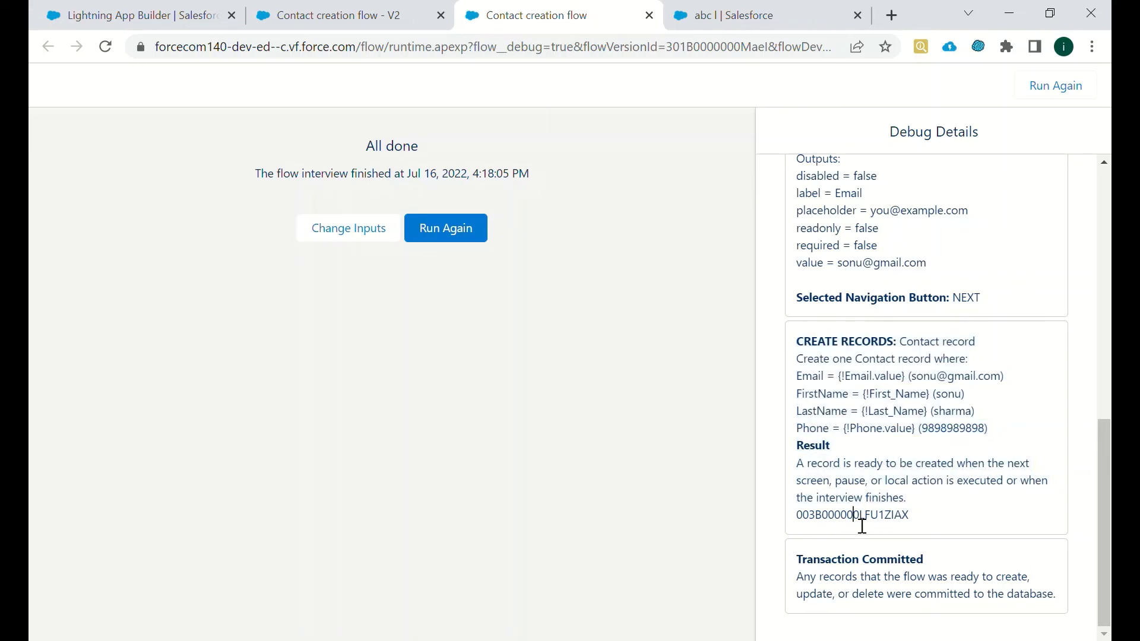
pyautogui.doubleClick(856, 515)
pyautogui.hotkey('ctrl', 'c')
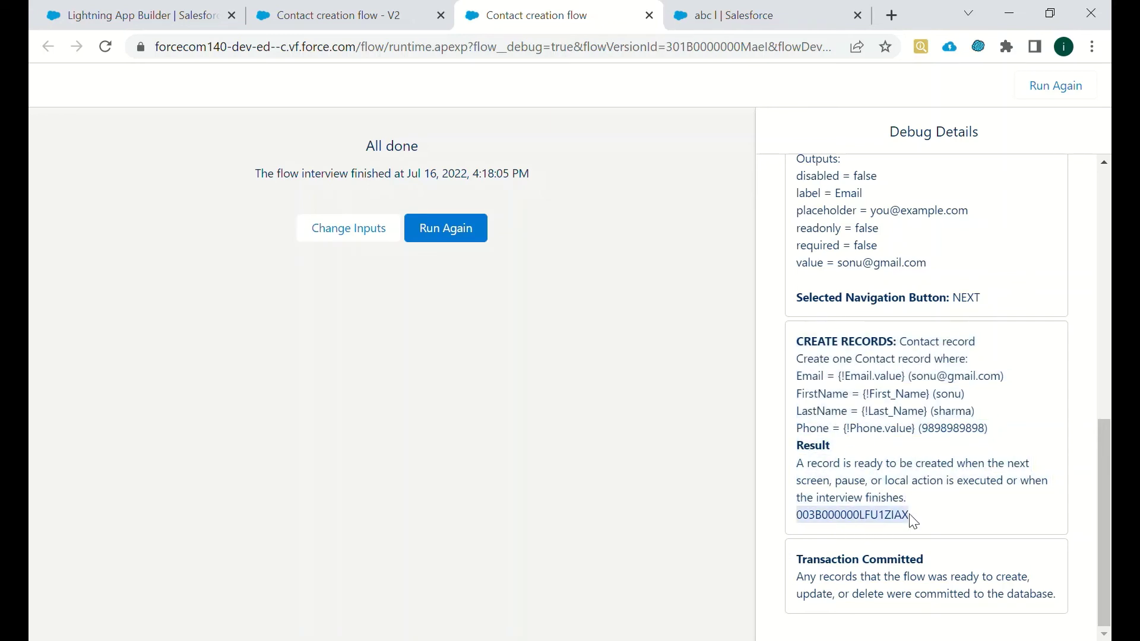
pyautogui.click(410, 14)
# - Replace the record ID in the contact page's address with the copied ID to load it
pyautogui.click(766, 15)
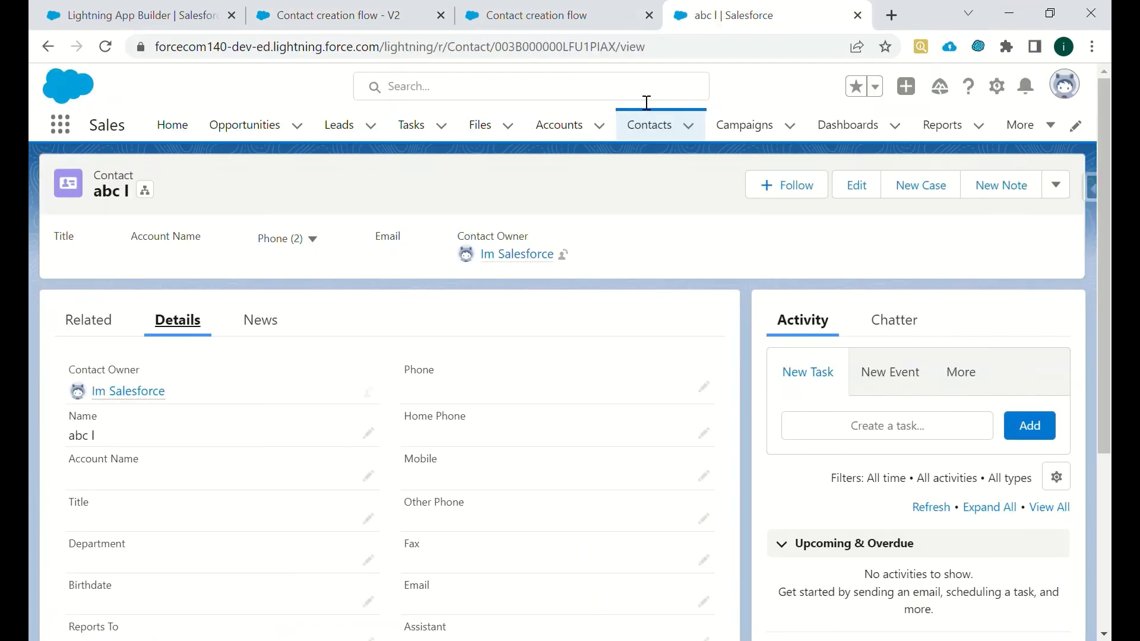
pyautogui.doubleClick(580, 57)
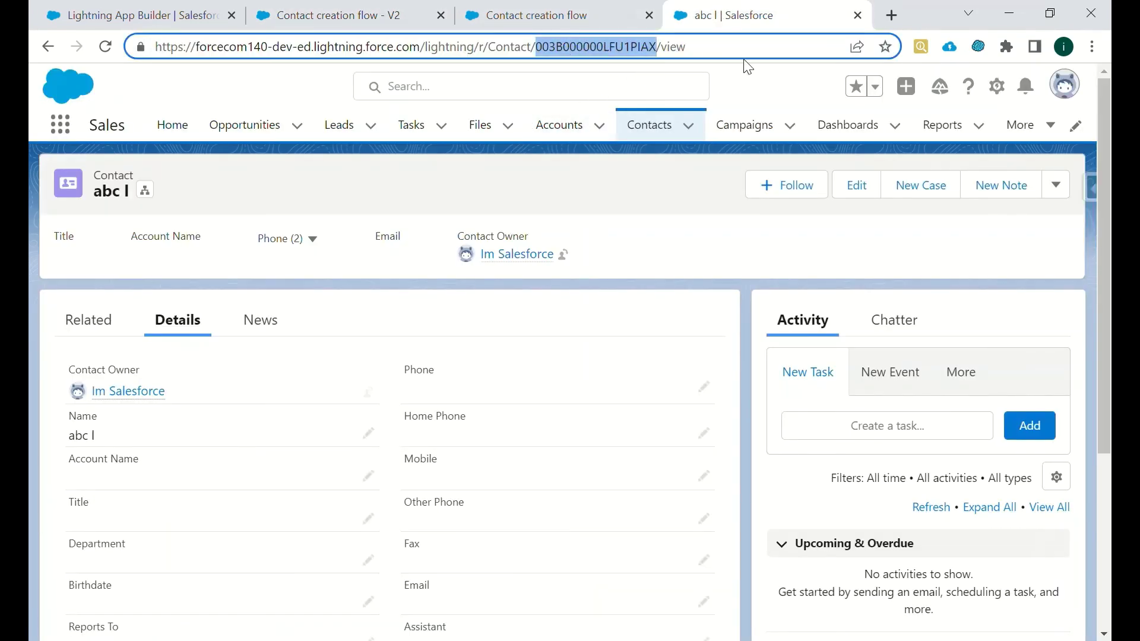
pyautogui.hotkey('ctrl', 'v')
pyautogui.press('Return')
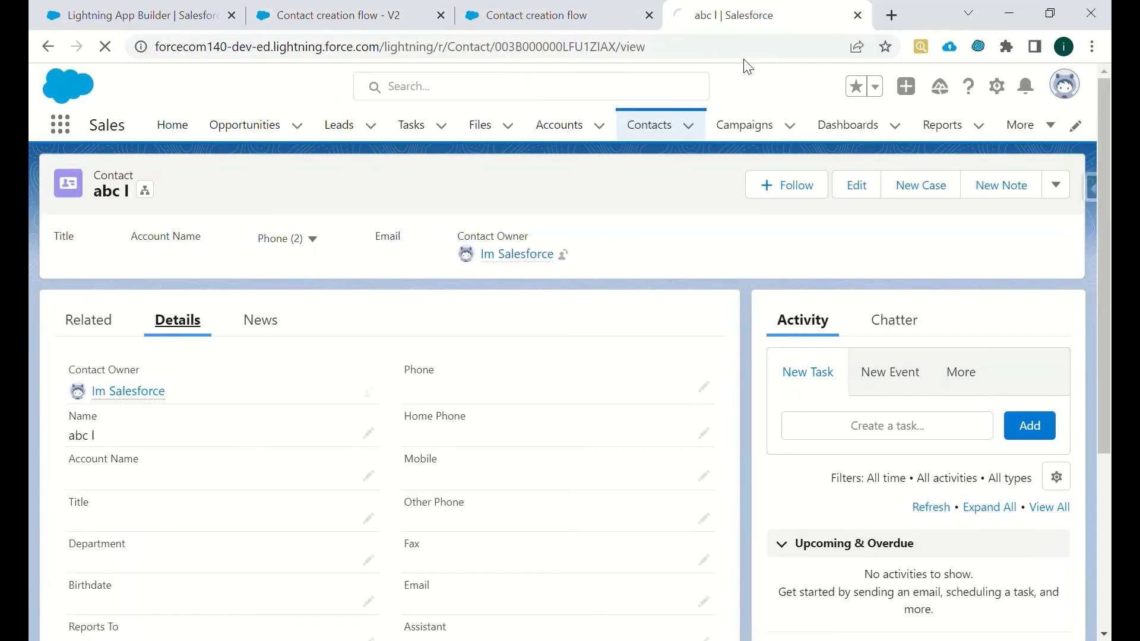
pyautogui.click(533, 17)
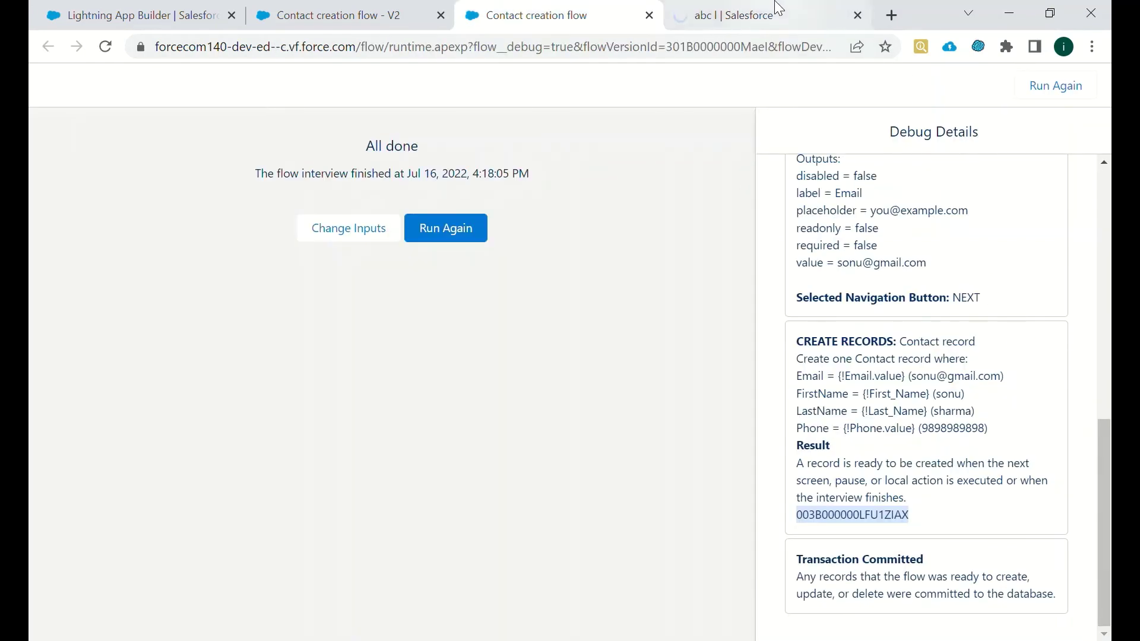
pyautogui.click(831, 18)
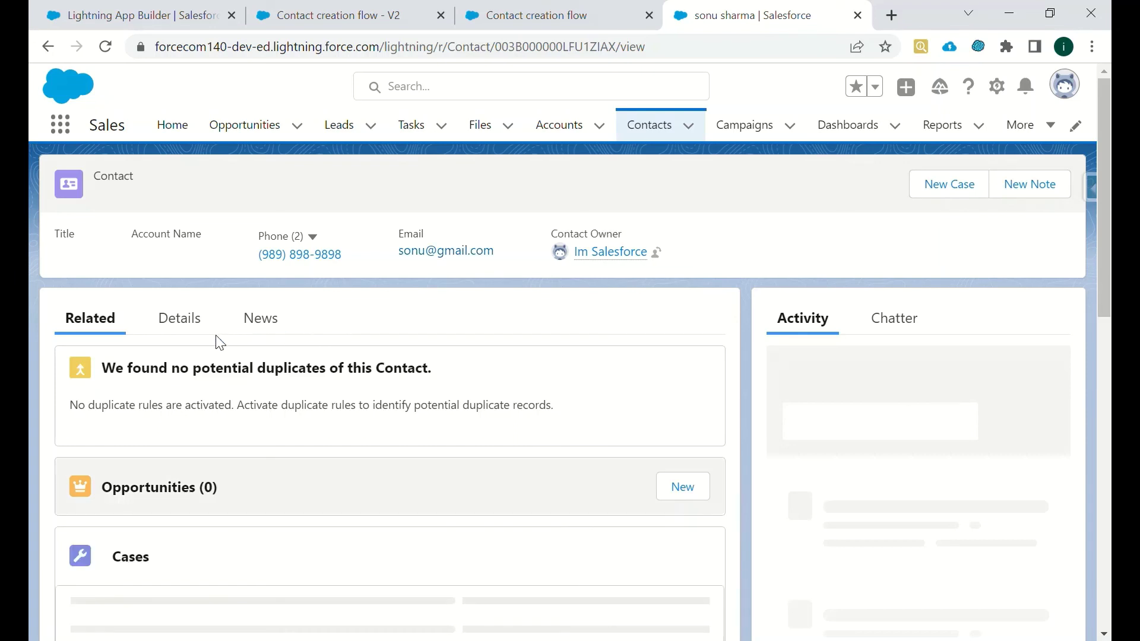
# - Show the new contact's Details tab and scroll through its name, phone and e-mail fields
pyautogui.click(178, 319)
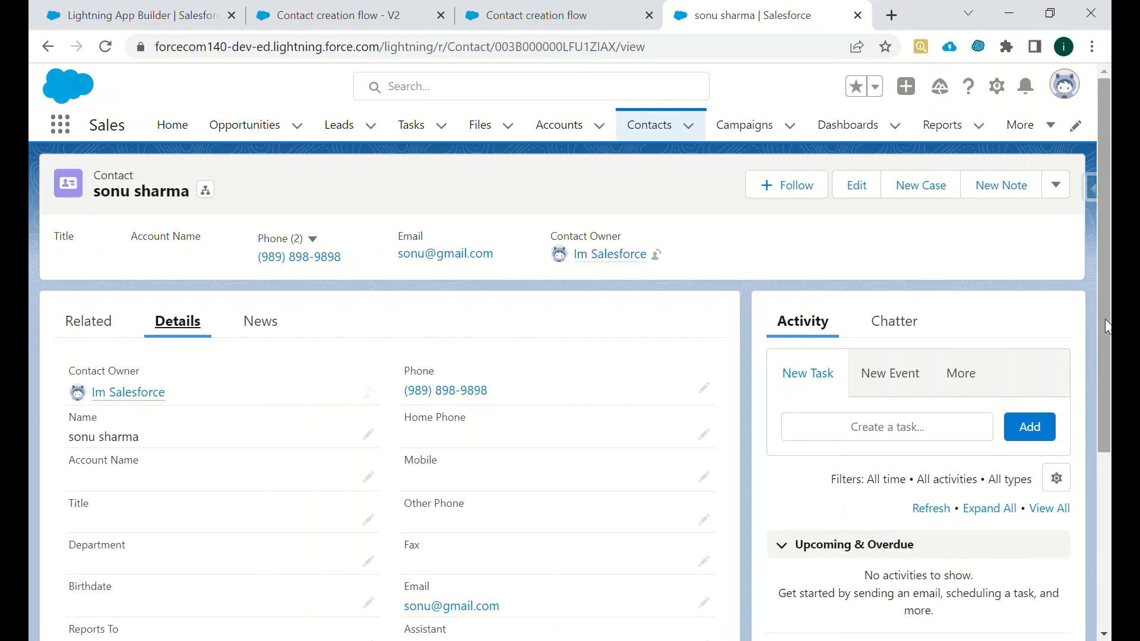
pyautogui.scroll(-2, 1108, 357)
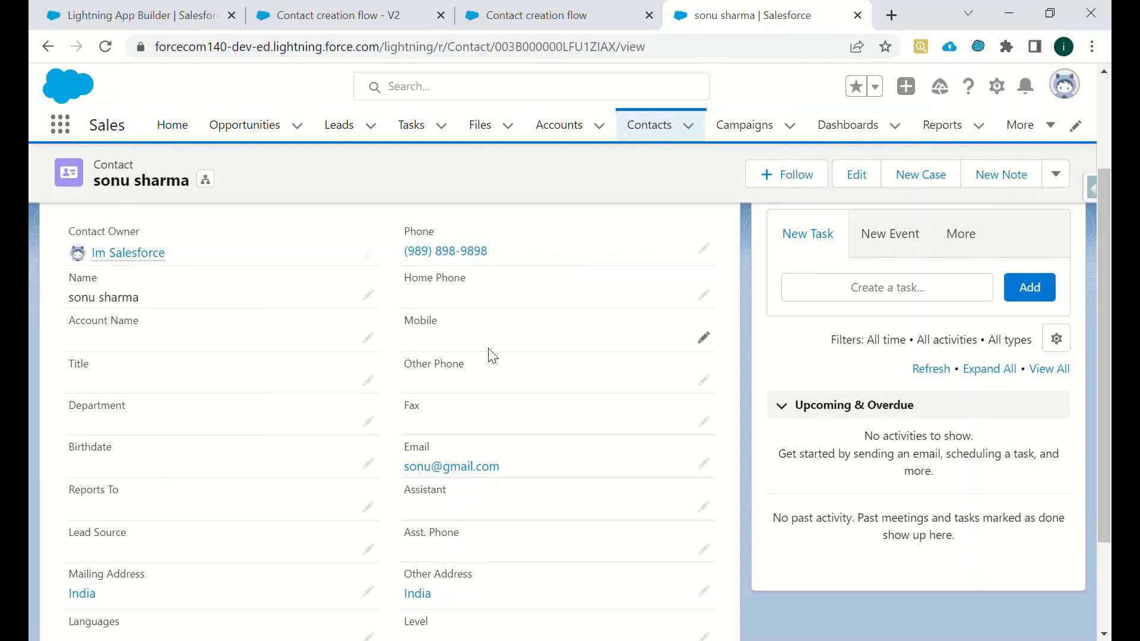
pyautogui.click(649, 131)
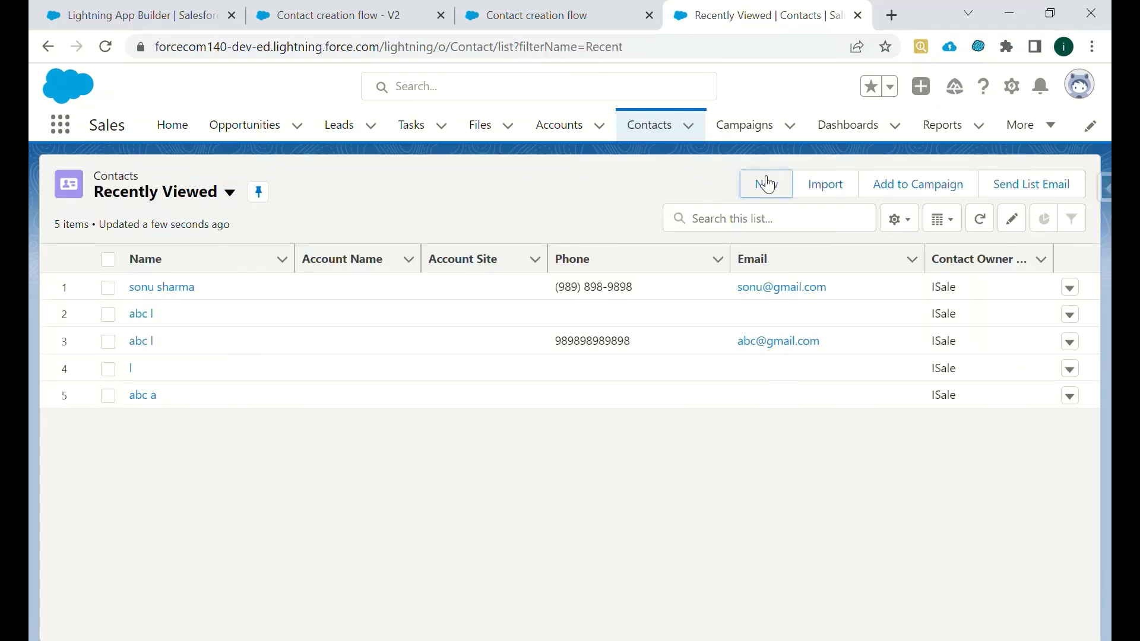
pyautogui.click(763, 183)
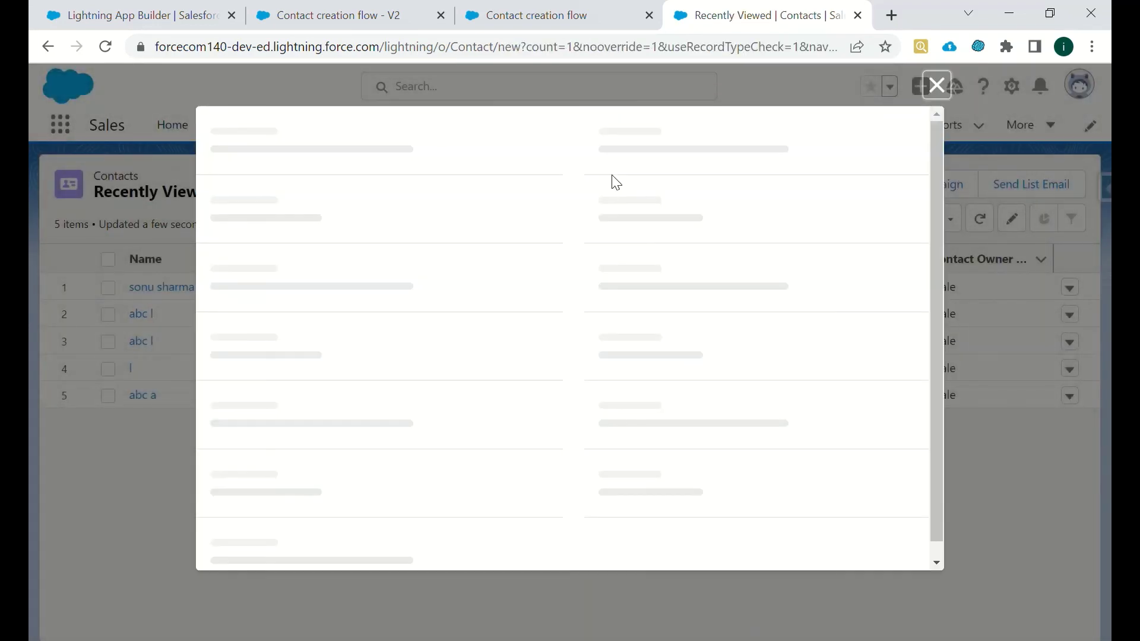
pyautogui.click(937, 85)
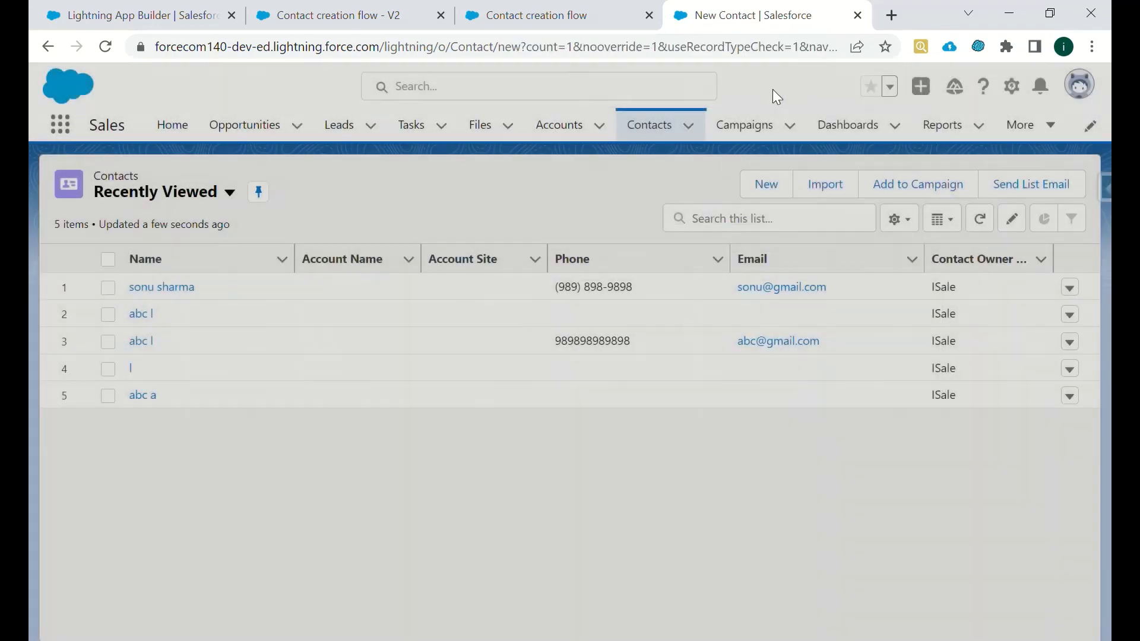